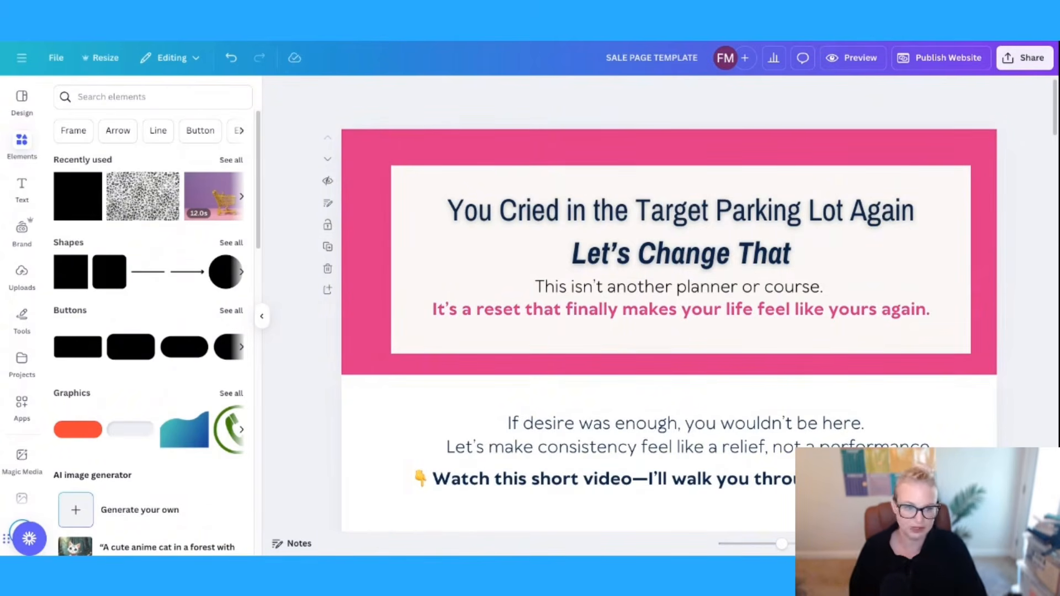
Step: Look over the welcome video section below the sales page header
scroll(1034, 264, "down", 5)
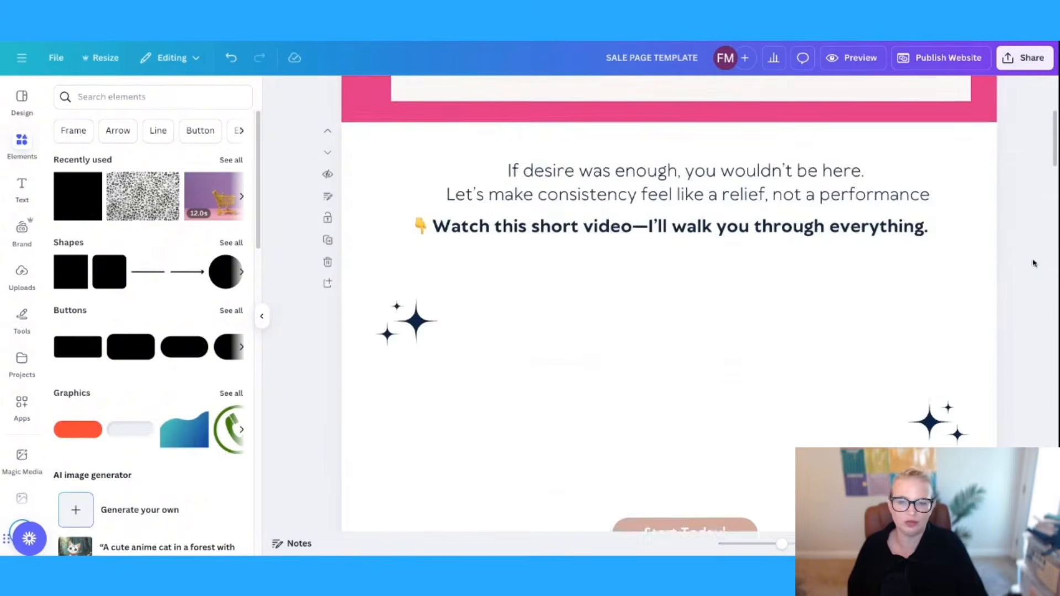
scroll(1034, 263, "down", 1)
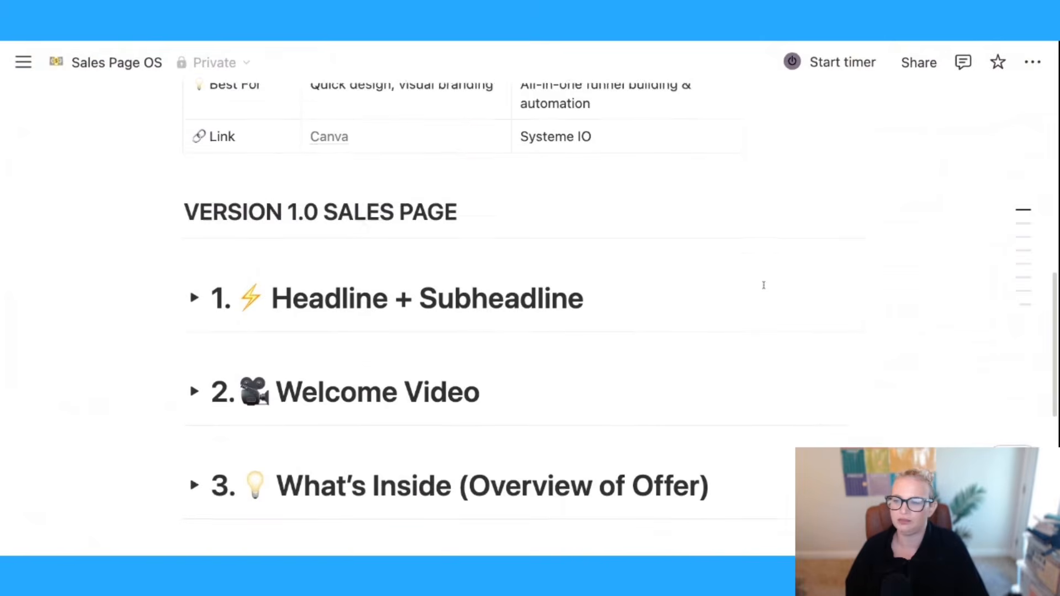
Step: Switch to the Sales Page OS notes, expand the Welcome Video section and read its examples, plug-and-play script, ChatGPT prompts and tips
scroll(764, 285, "down", 5)
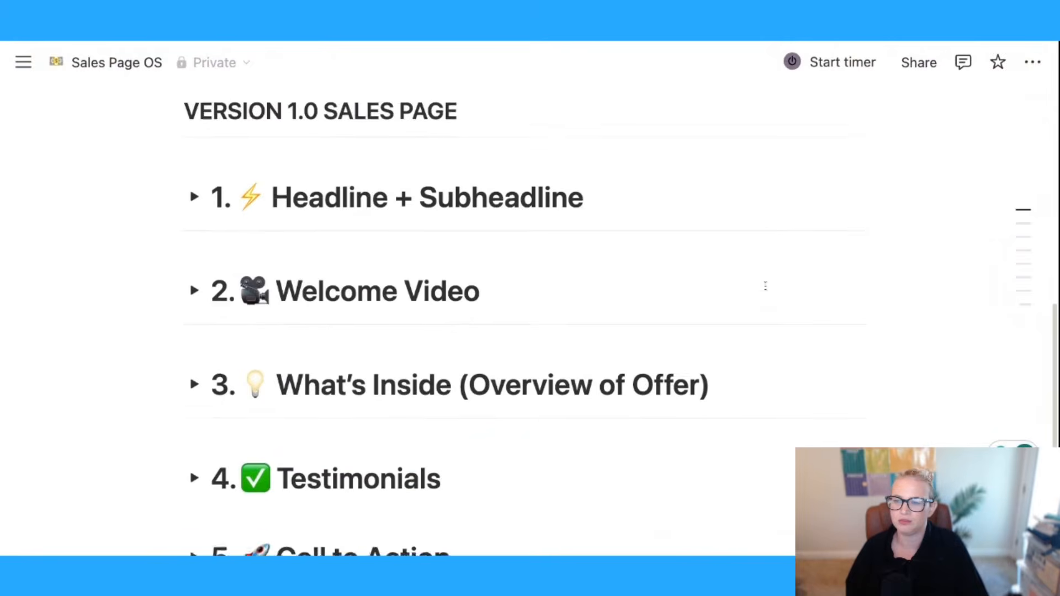
left_click(194, 260)
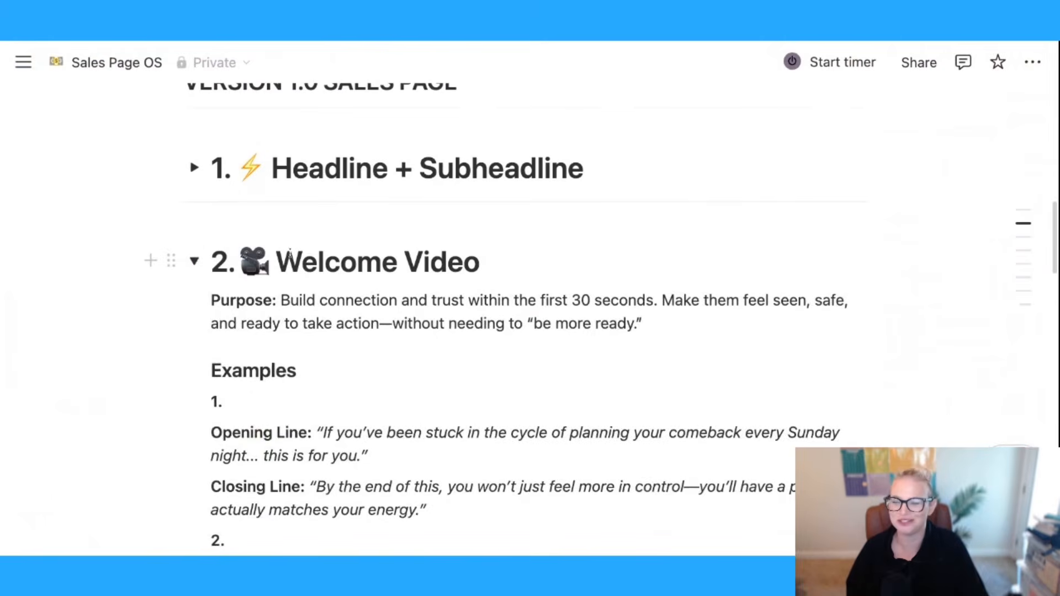
scroll(688, 262, "down", 2)
scroll(690, 264, "down", 1)
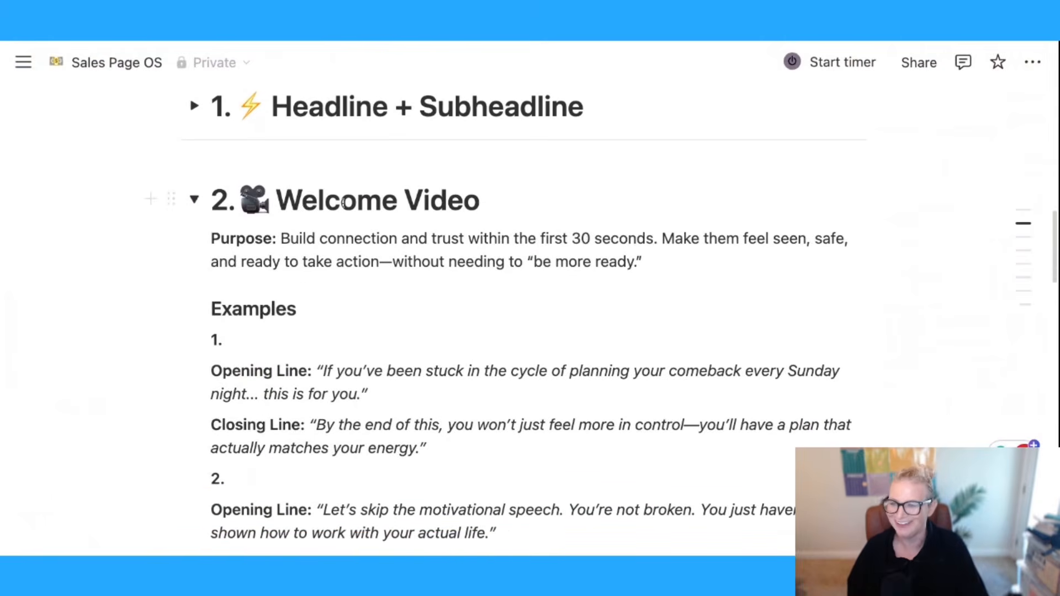
scroll(586, 211, "down", 4)
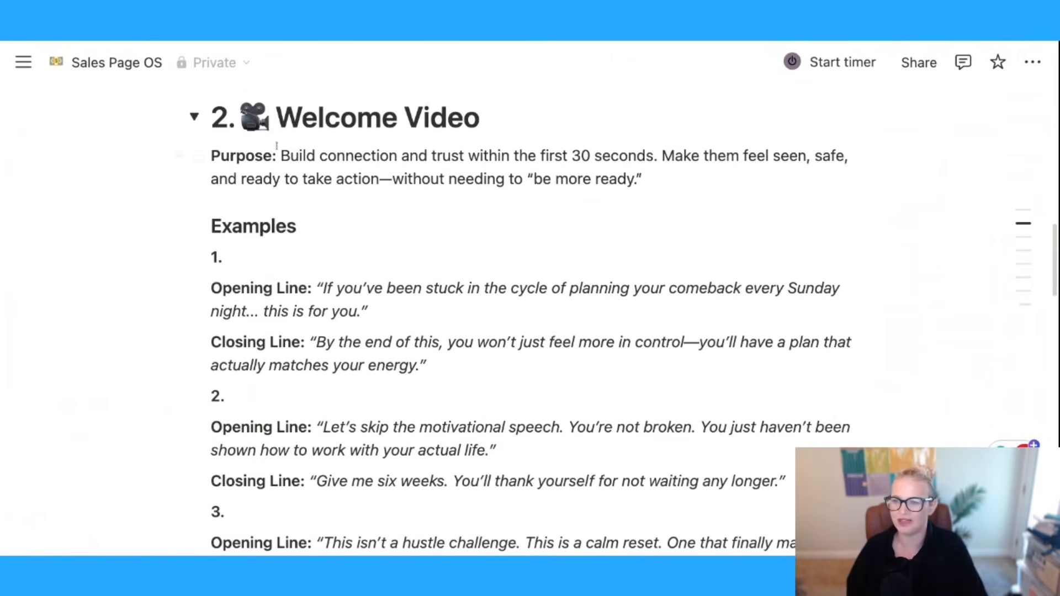
scroll(542, 214, "down", 3)
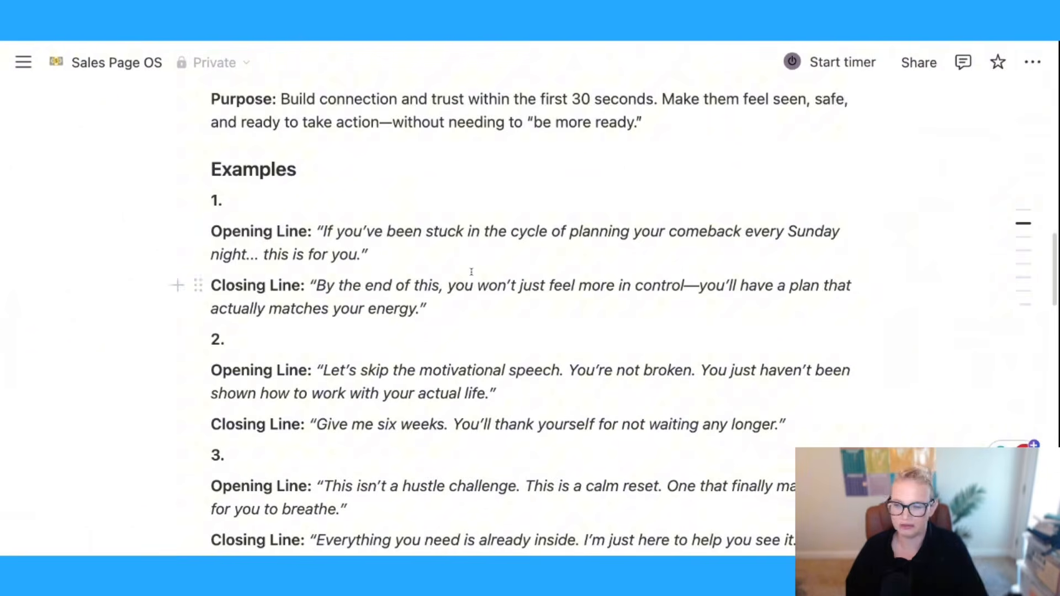
scroll(471, 272, "down", 3)
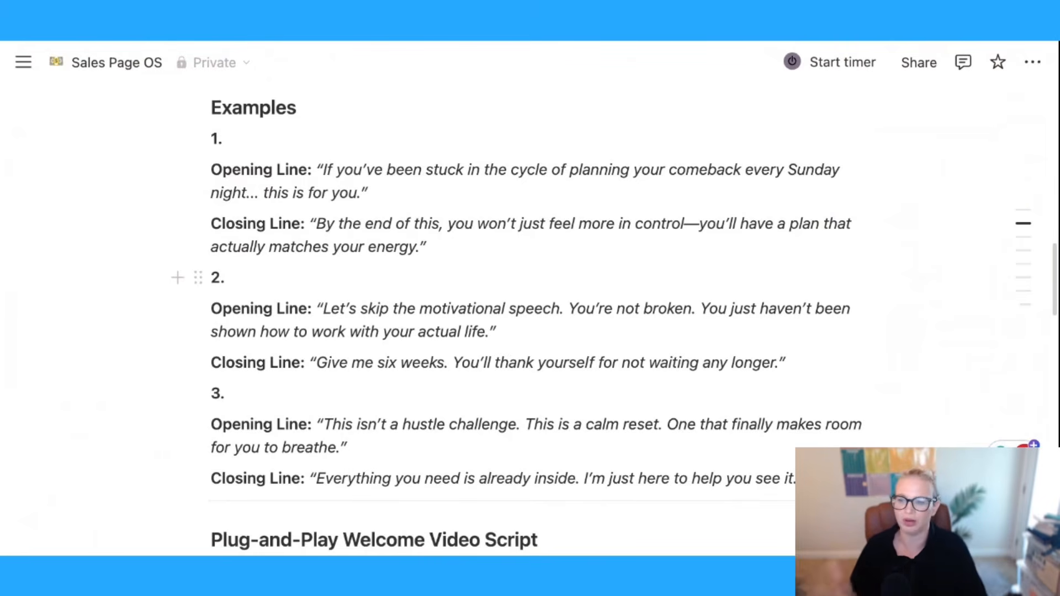
scroll(531, 320, "down", 5)
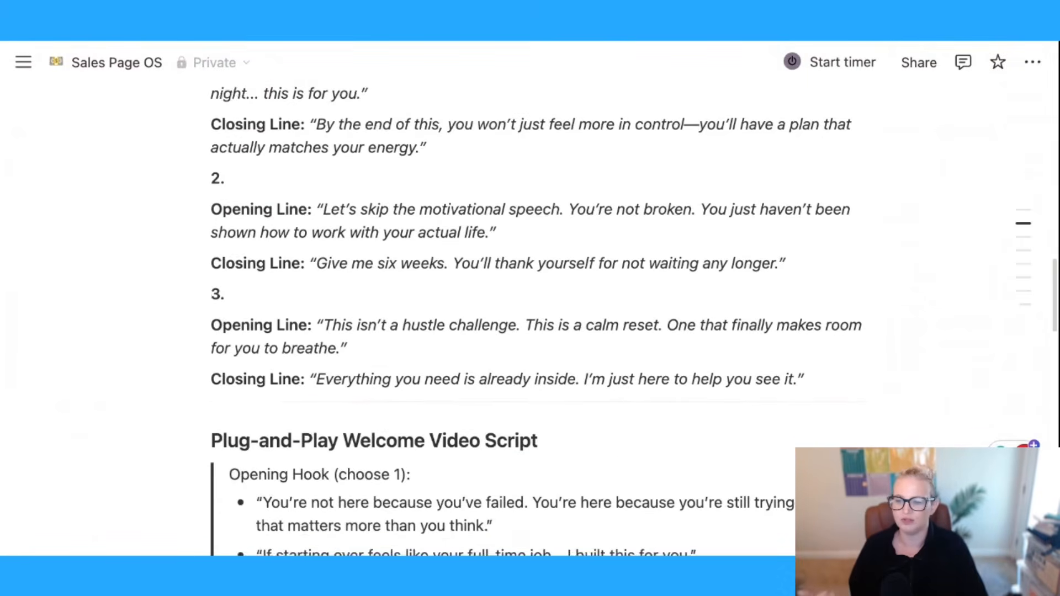
scroll(391, 152, "down", 10)
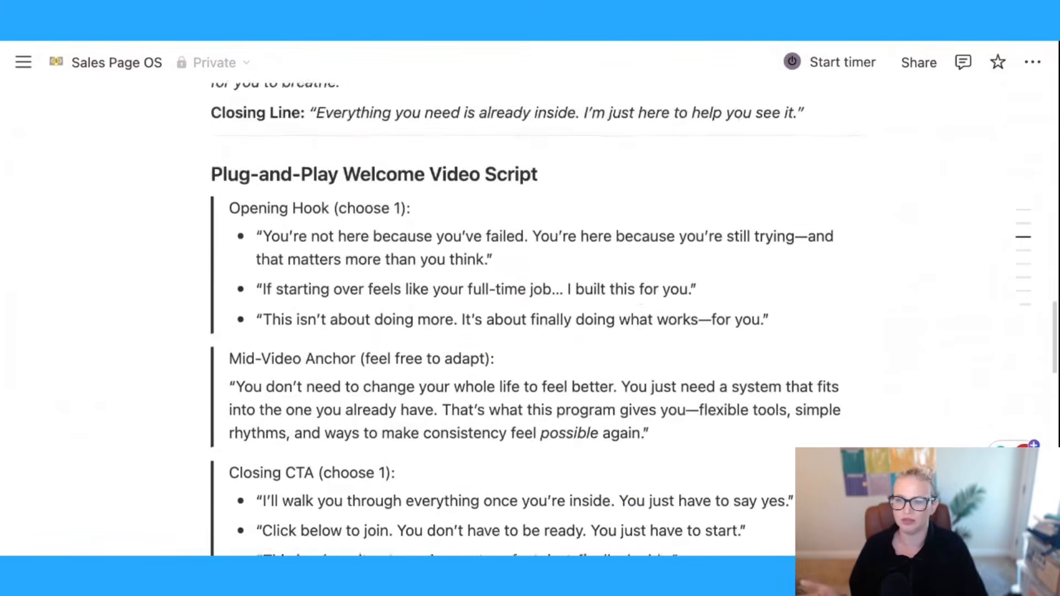
scroll(391, 153, "down", 9)
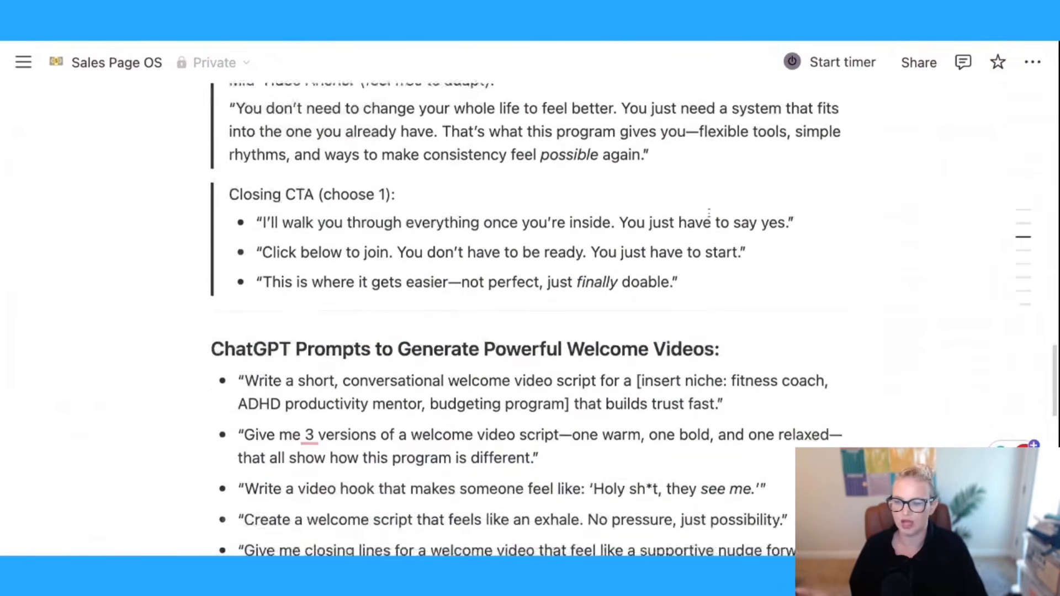
scroll(709, 213, "down", 7)
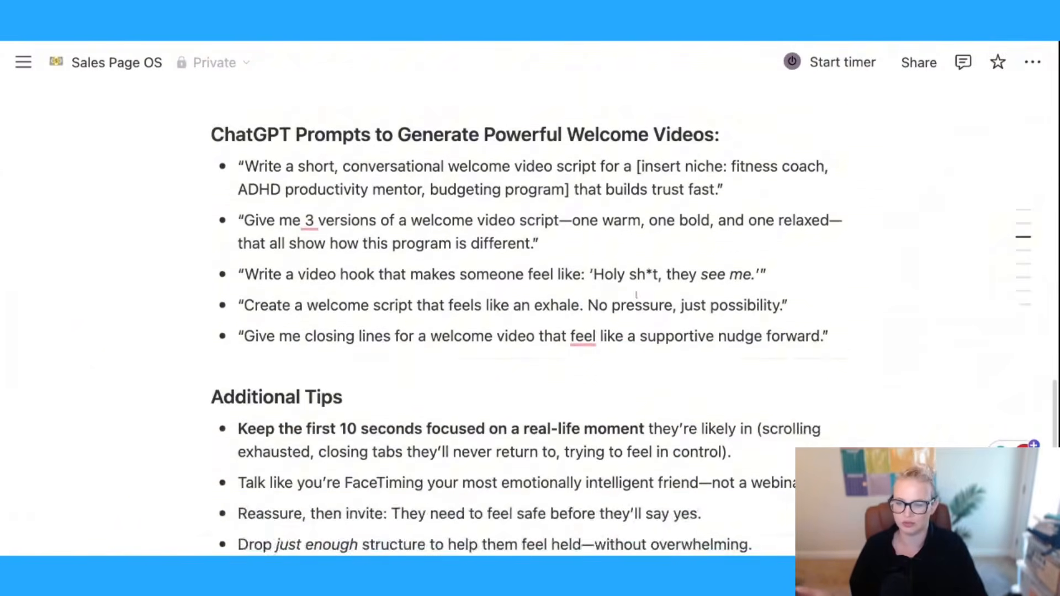
scroll(707, 264, "down", 3)
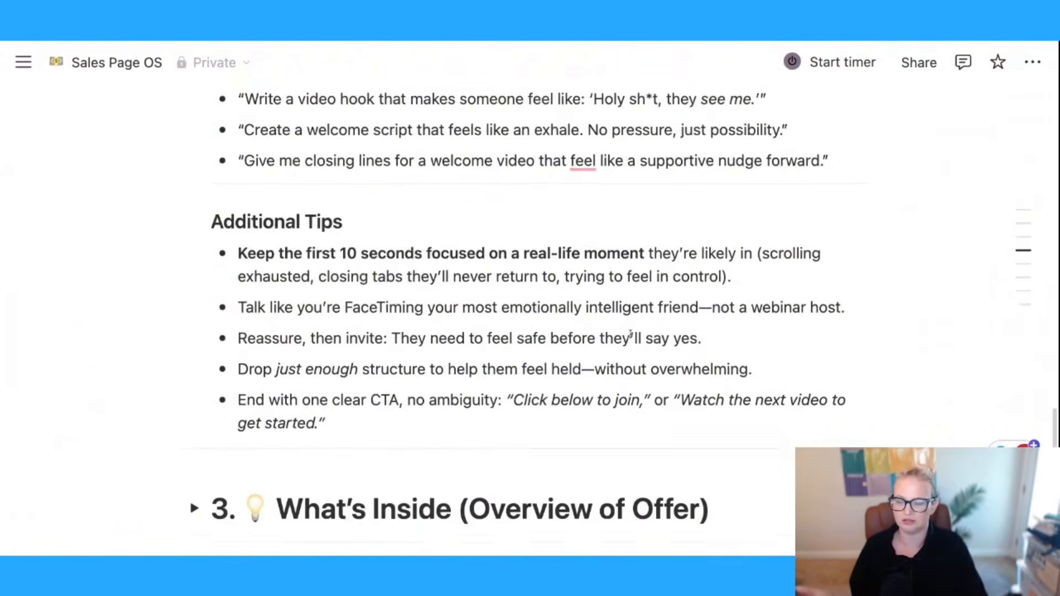
scroll(555, 343, "up", 9)
scroll(312, 98, "up", 11)
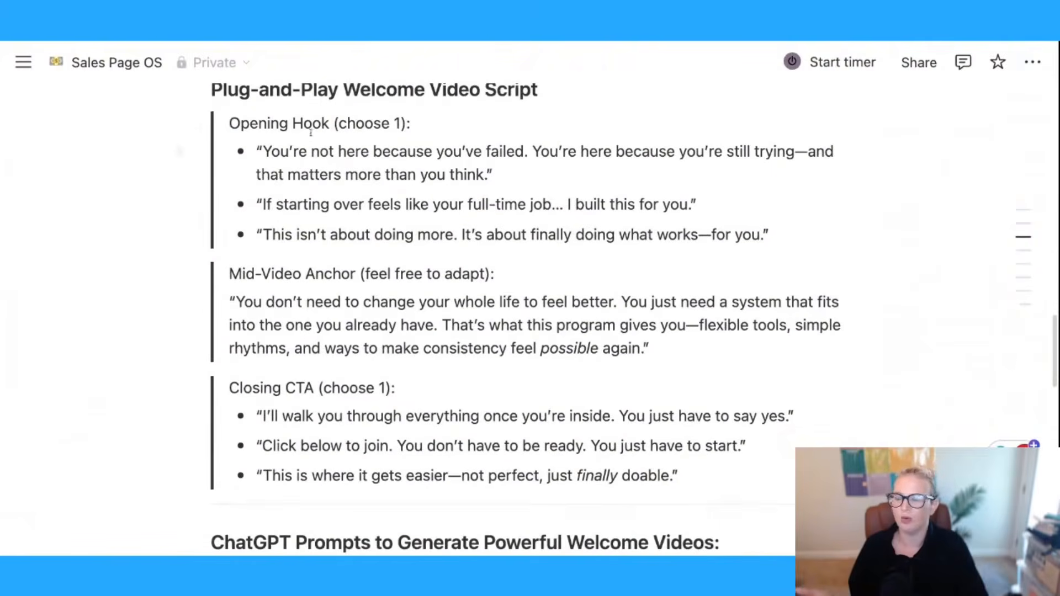
Step: Switch back to the Canva sales page and insert the swimming dog GIF from the uploaded videos
left_click(317, 42)
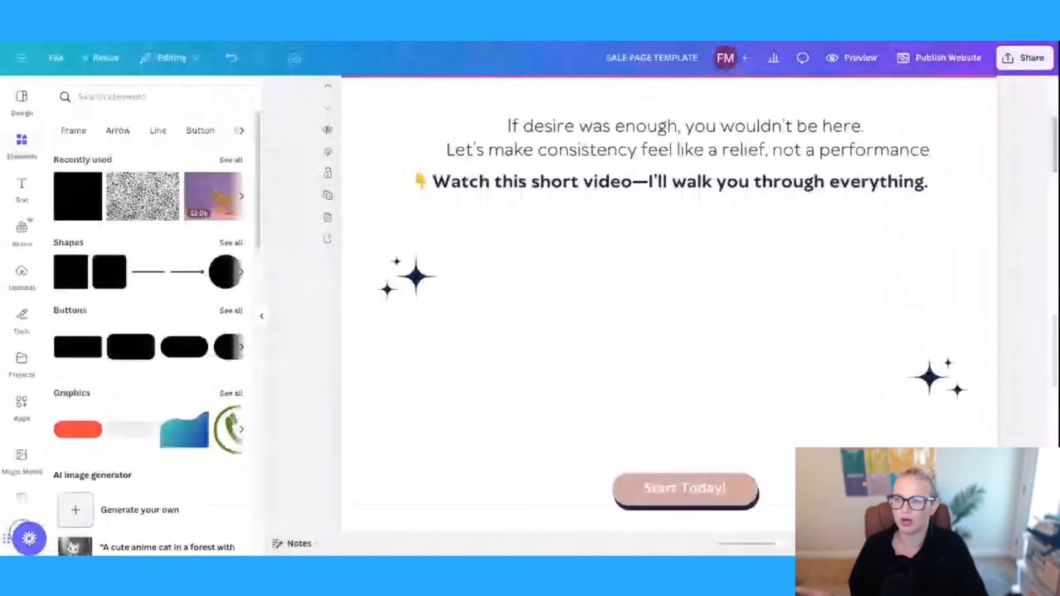
left_click(22, 271)
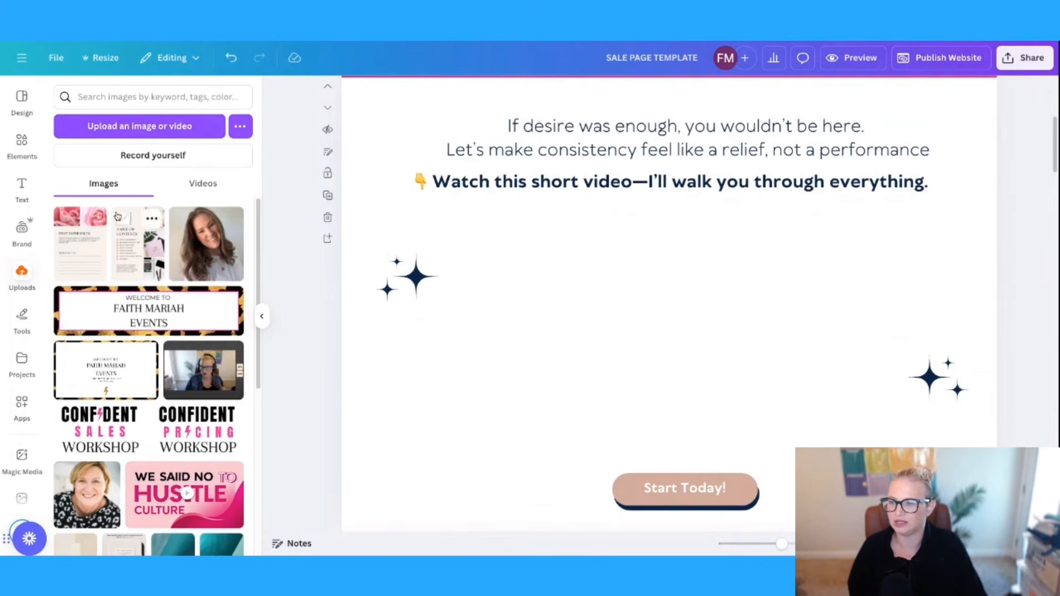
left_click(204, 184)
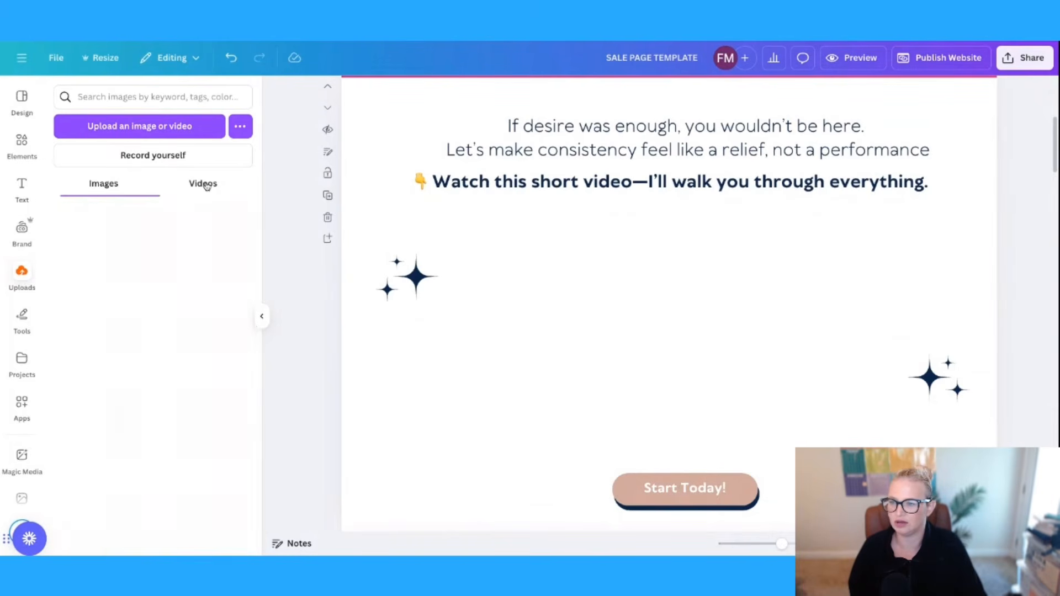
scroll(196, 270, "down", 3)
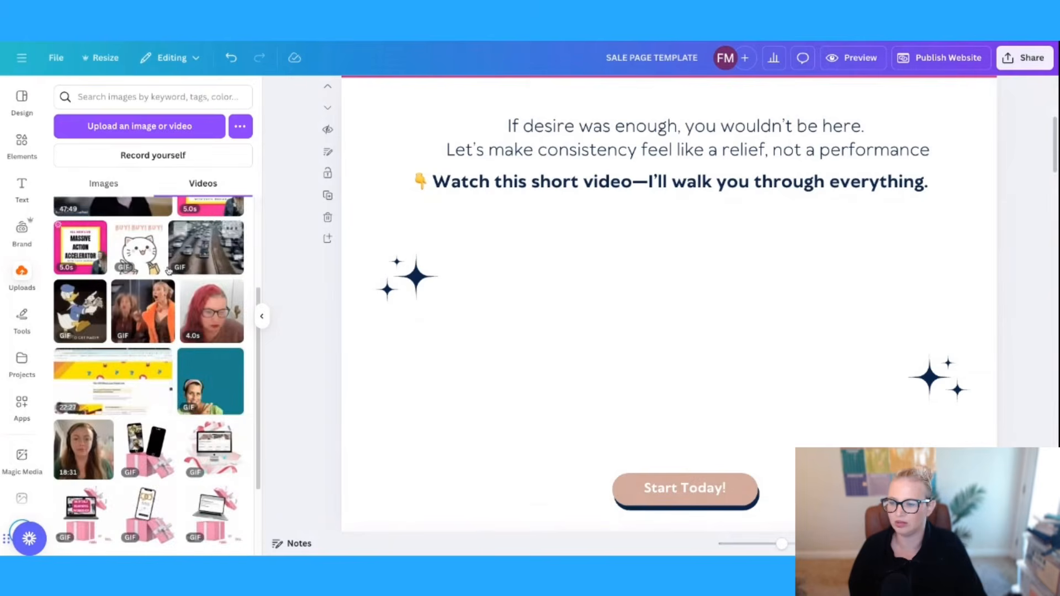
scroll(197, 270, "down", 5)
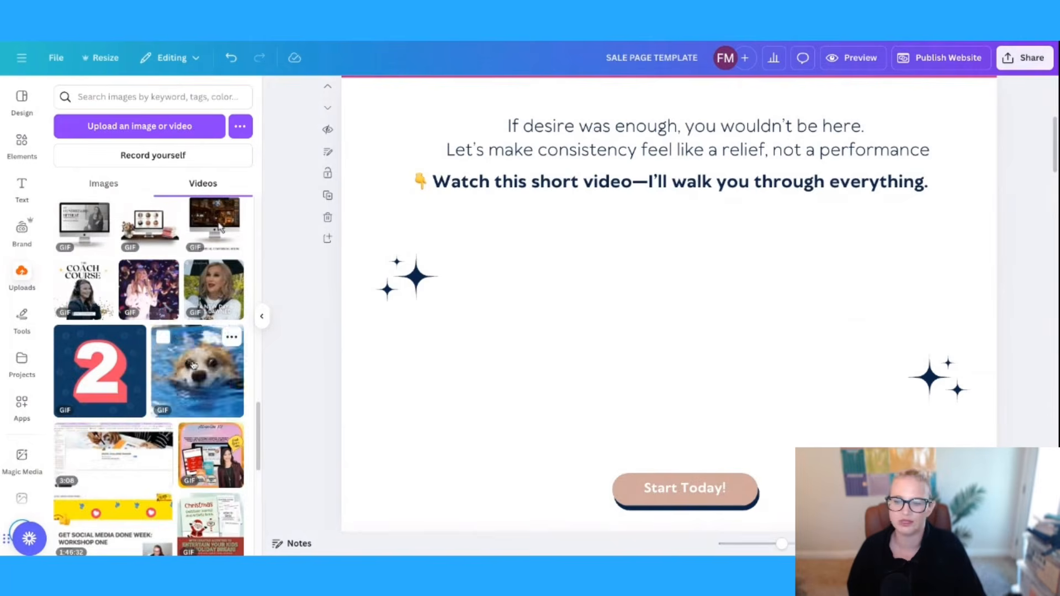
left_click(194, 366)
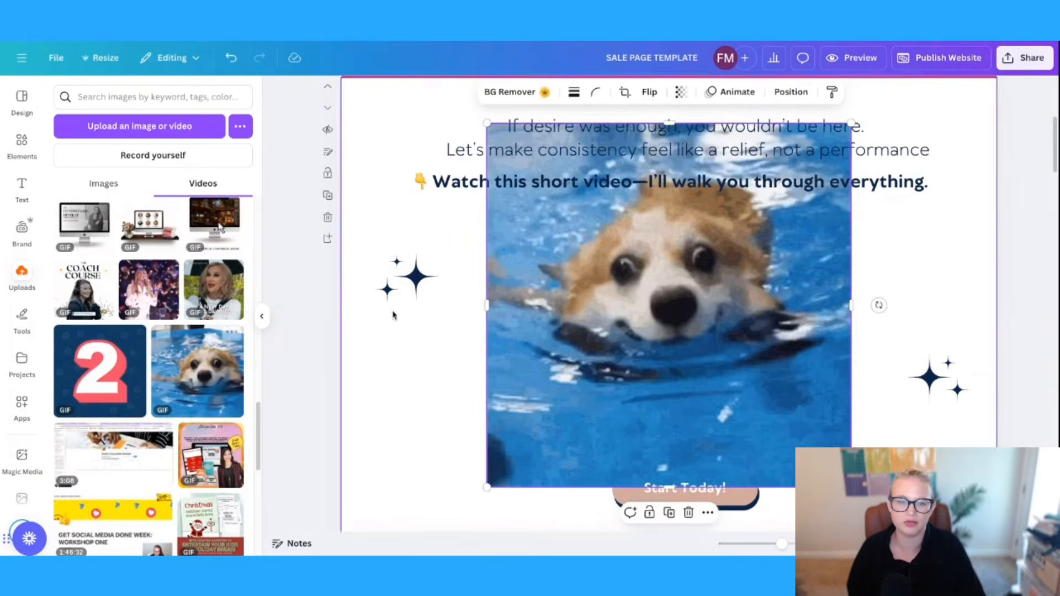
Step: Shrink the dog GIF and centre it between the "Watch this short video" line and the Start Today! button
left_click_drag(851, 123, 697, 277)
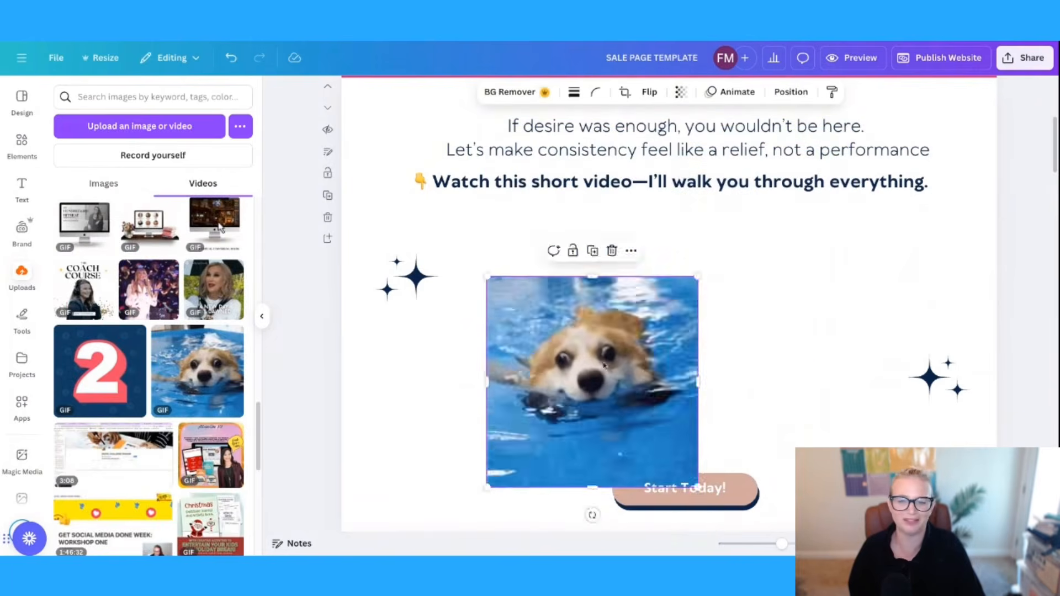
left_click_drag(630, 342, 728, 281)
left_click(884, 287)
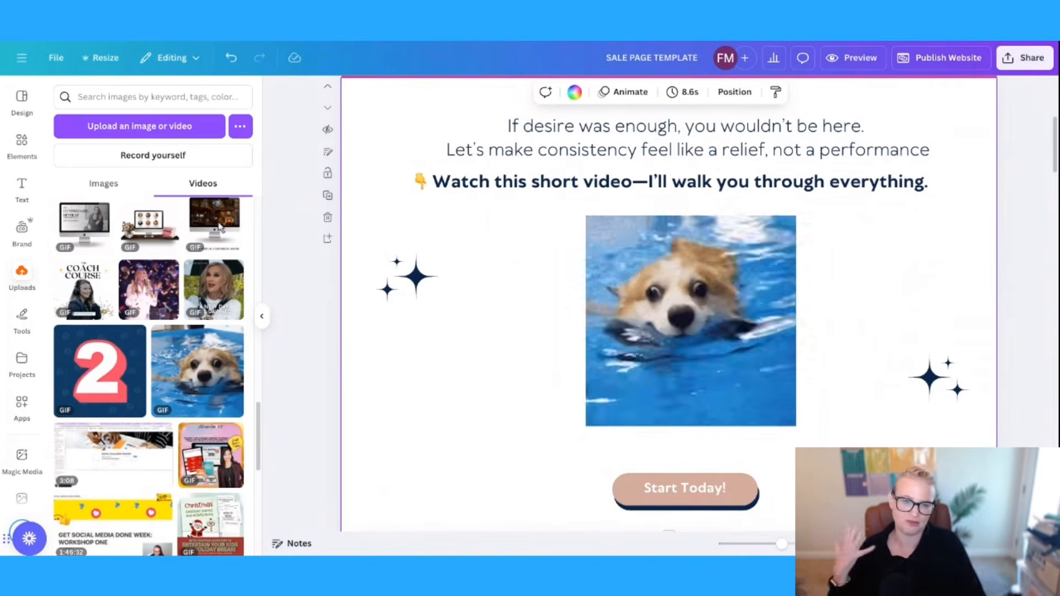
Step: Examine the intro text and the "Watch this short video" line above the dog GIF
scroll(891, 379, "up", 1)
scroll(890, 373, "up", 1)
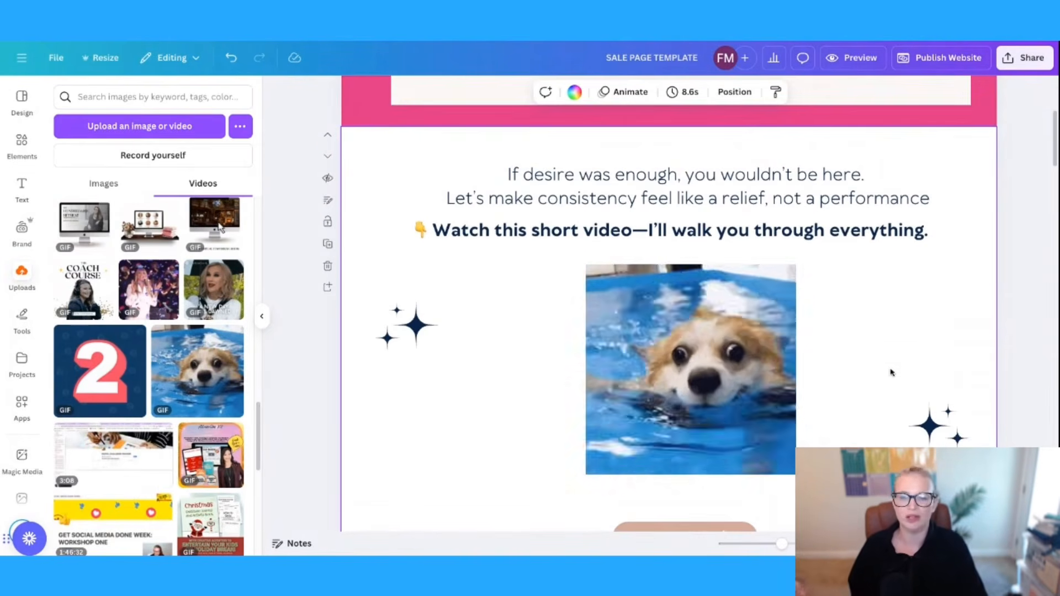
left_click(503, 181)
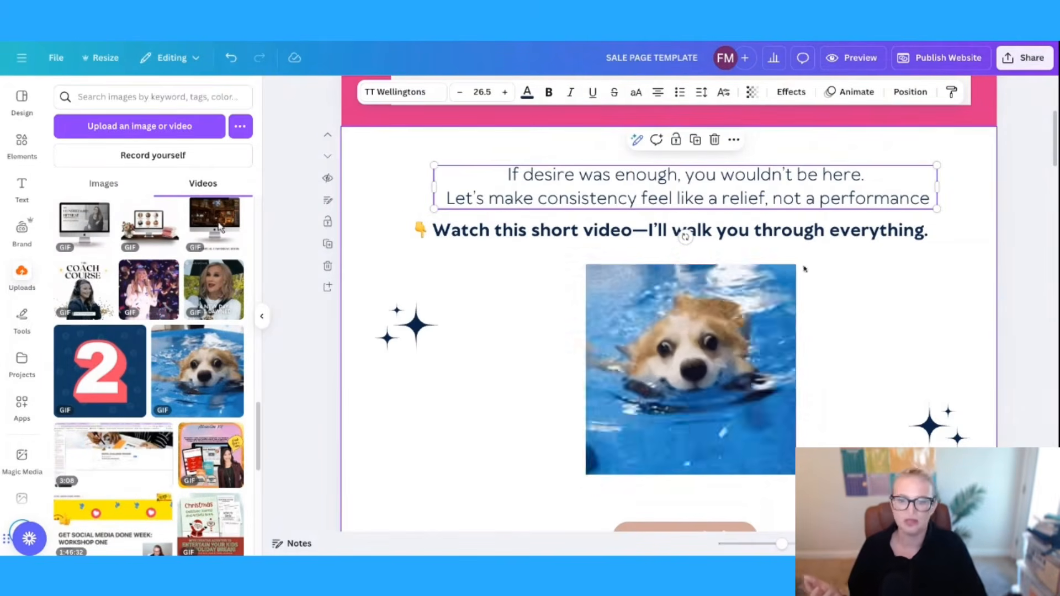
left_click(979, 154)
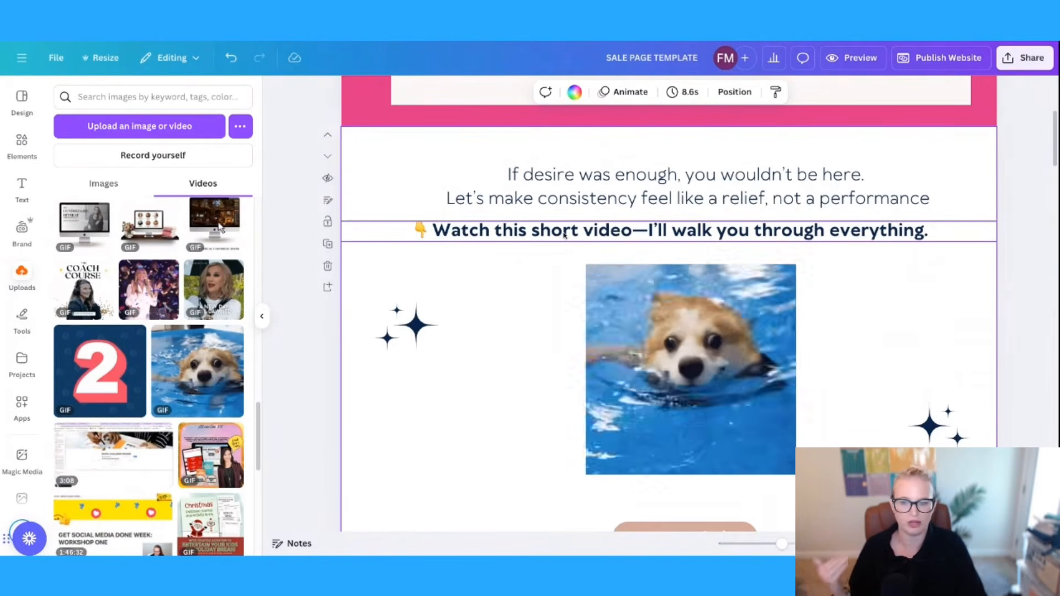
left_click(1036, 222)
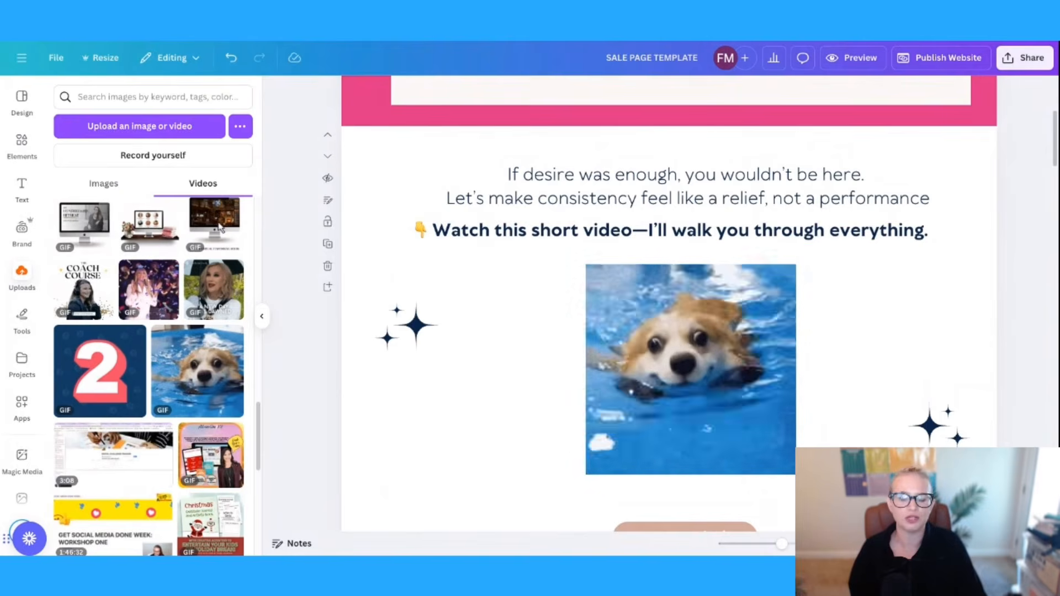
left_click(715, 236)
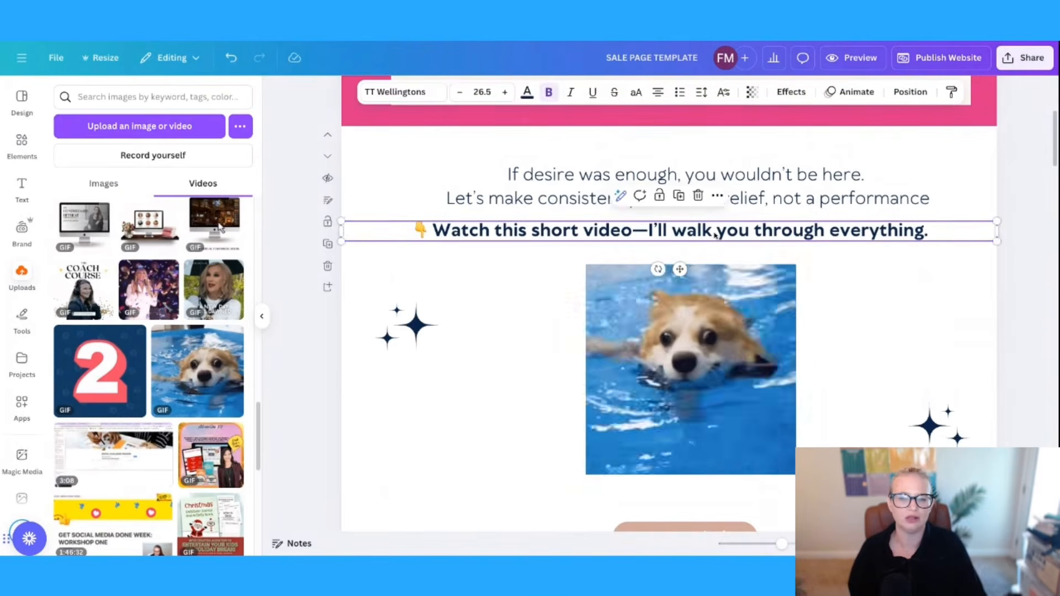
left_click(862, 191)
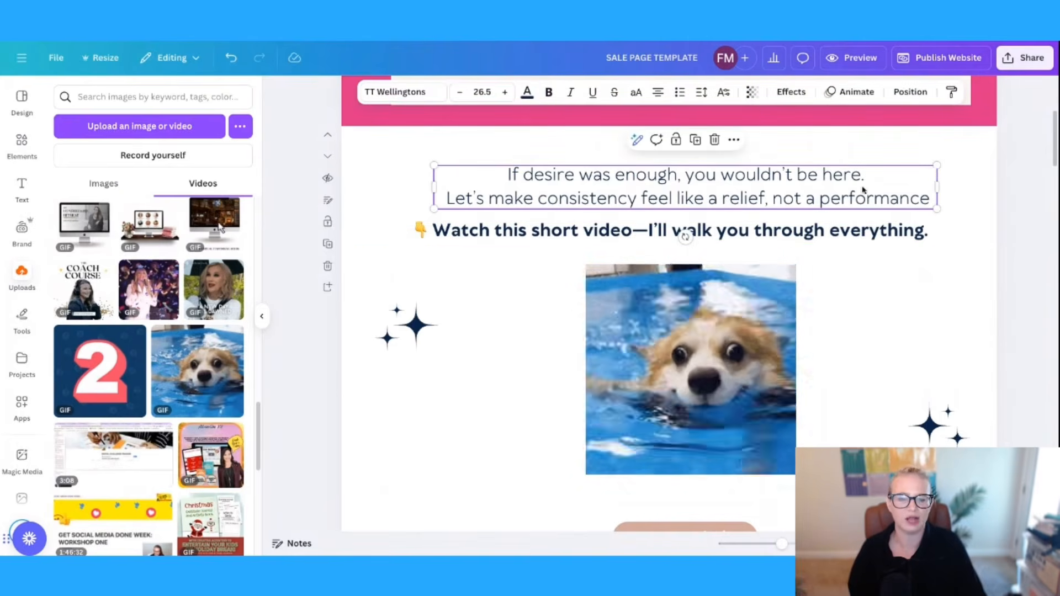
left_click(1030, 191)
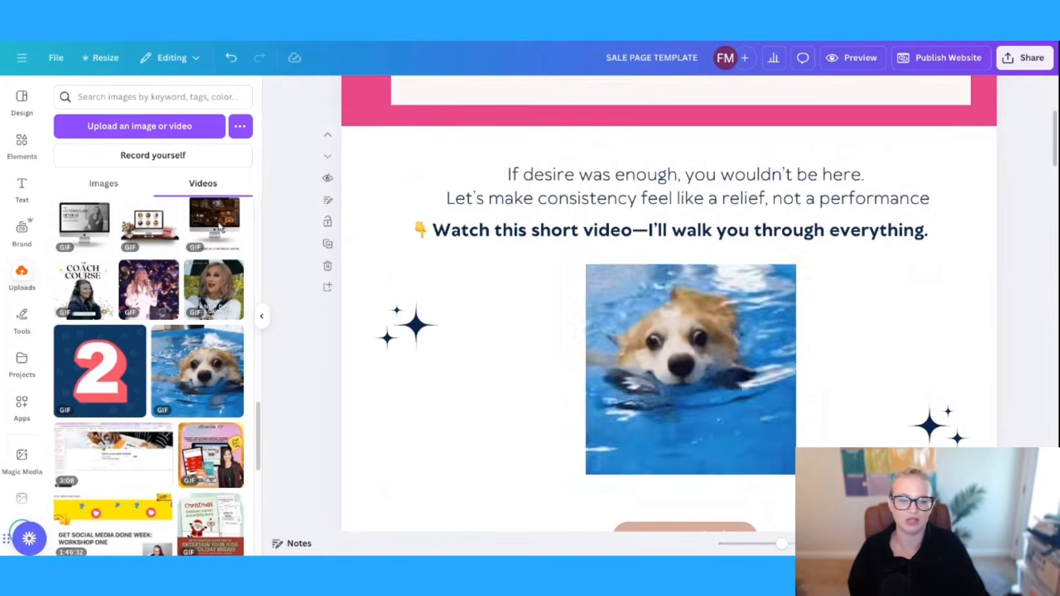
scroll(1047, 209, "down", 3)
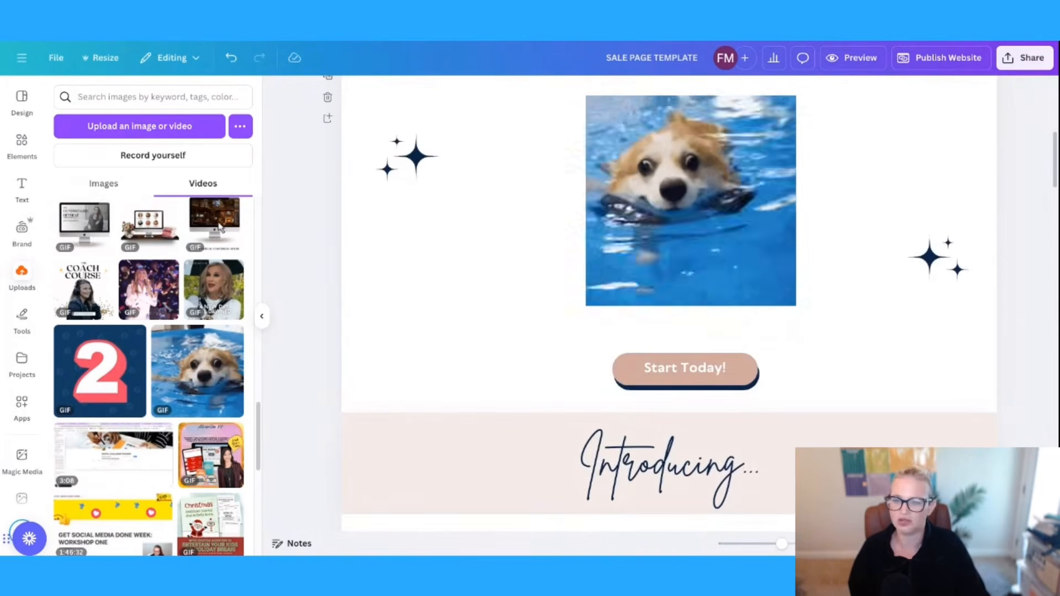
left_click(621, 375)
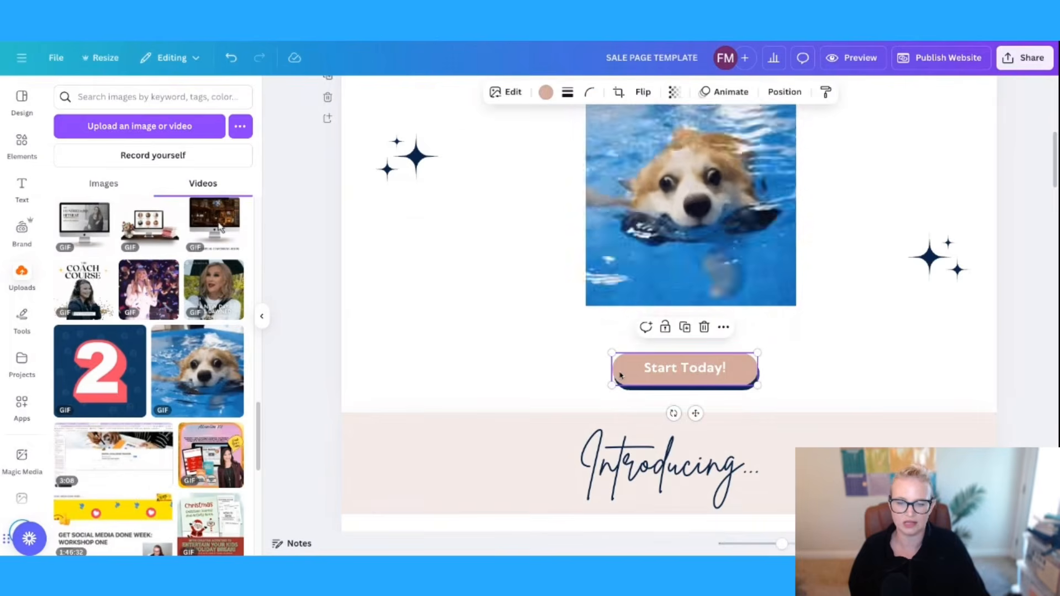
left_click_drag(620, 375, 621, 341)
left_click_drag(622, 375, 621, 394)
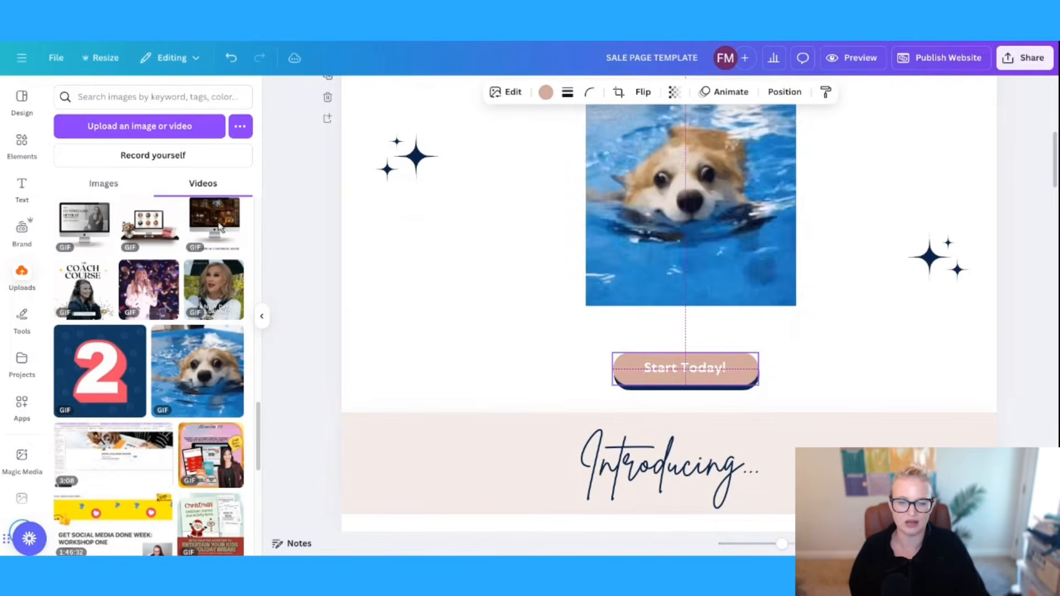
left_click(870, 361)
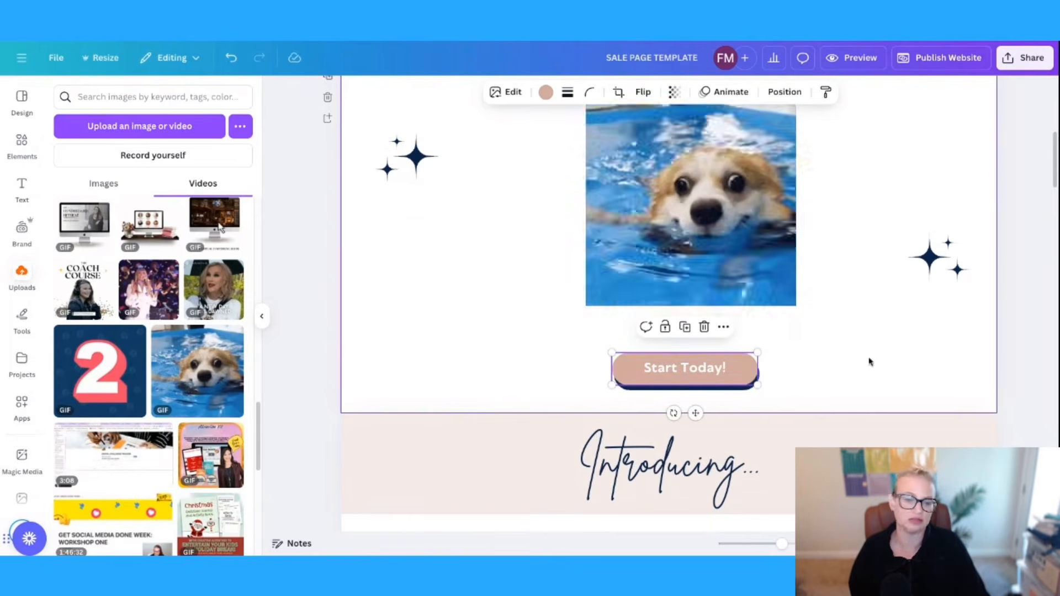
Step: Recolour the Start Today! button shape with the bright pink from the document colors
left_click(685, 368)
left_click(546, 92)
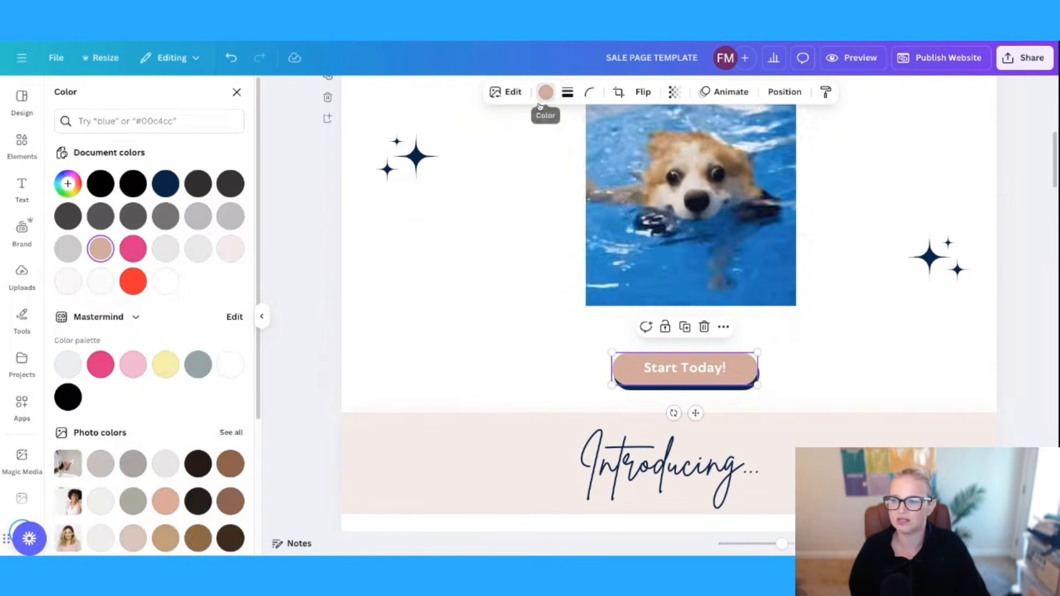
left_click(134, 251)
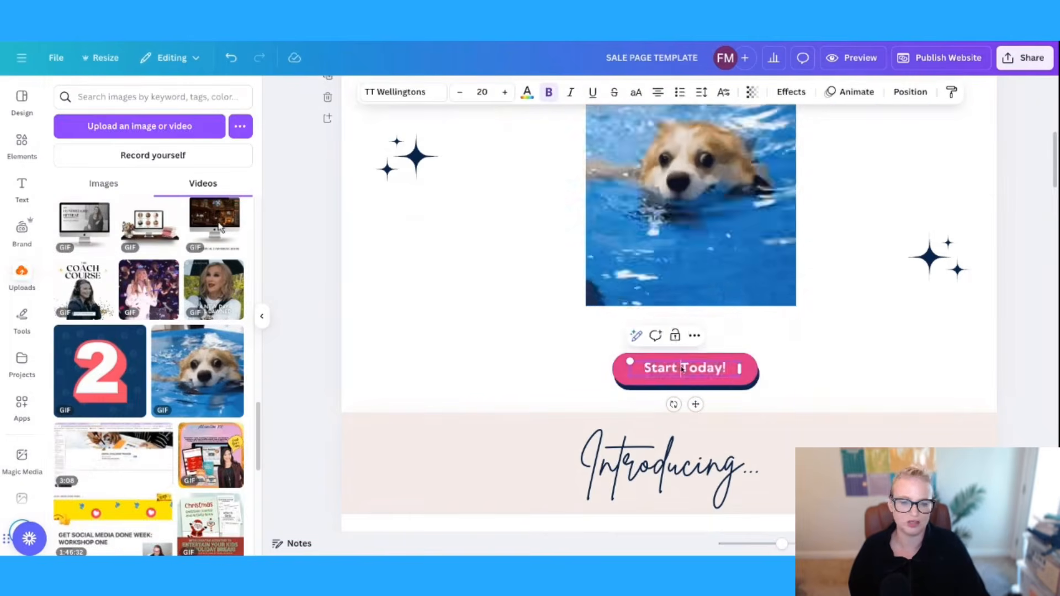
Step: Group the Start Today! text, pink shape and navy shadow, and nudge the grouped button slightly up and to the right
double_click(683, 368)
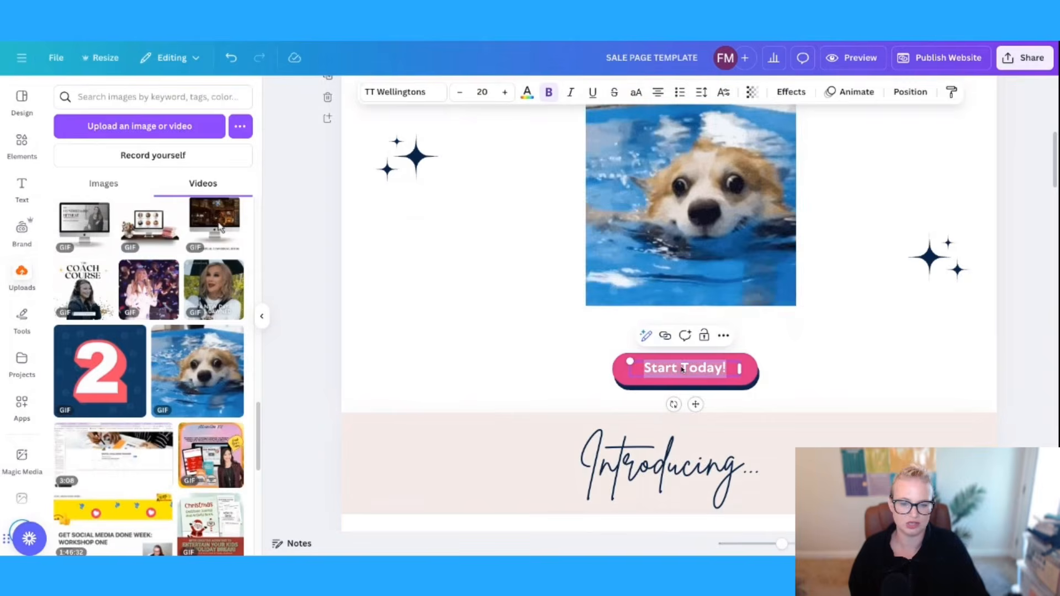
left_click(841, 373)
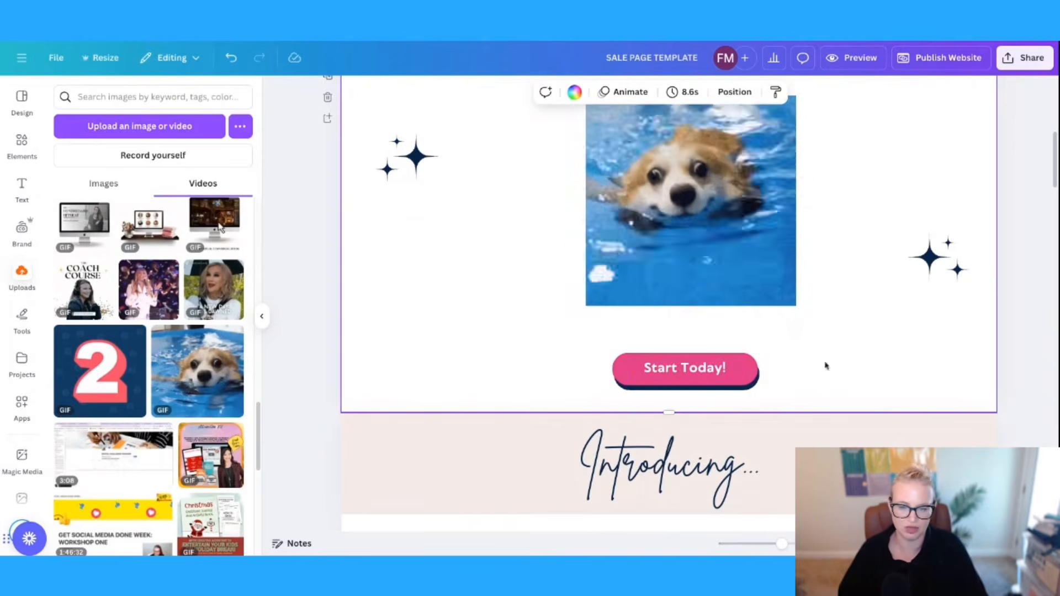
left_click(677, 373)
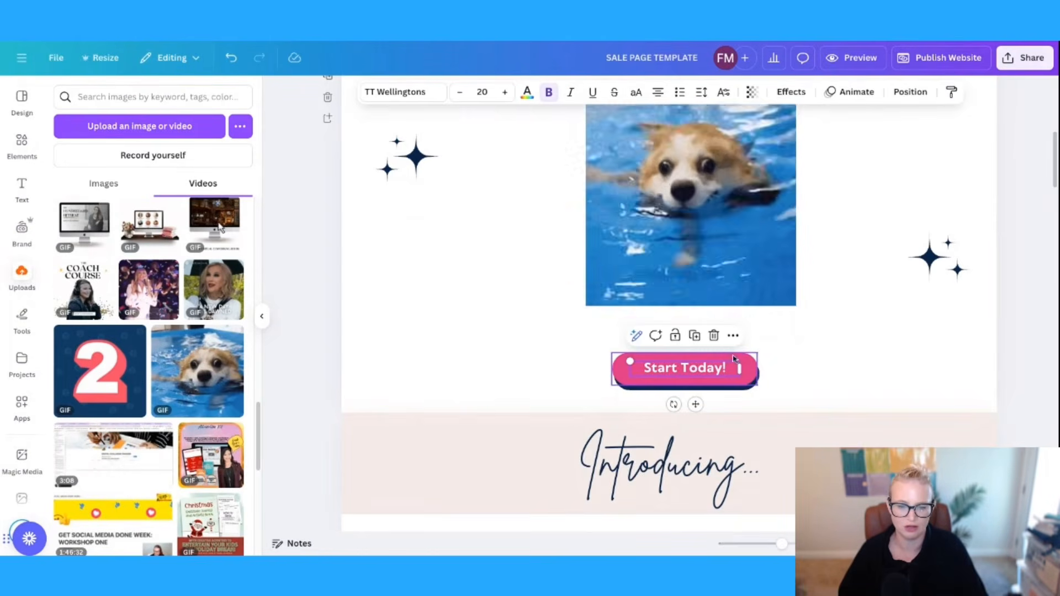
left_click(749, 359)
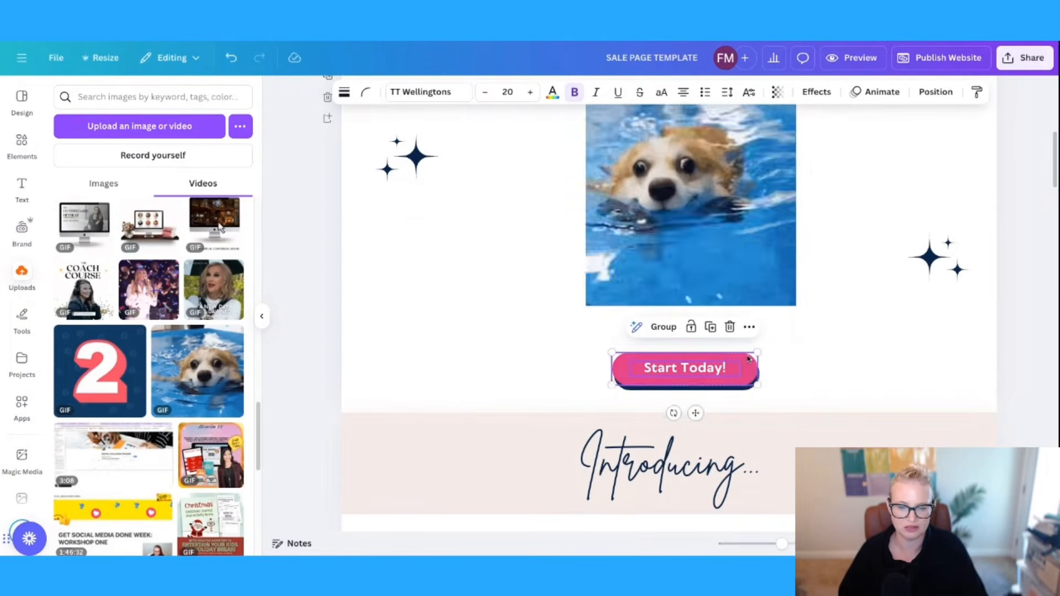
left_click(747, 390, "shift")
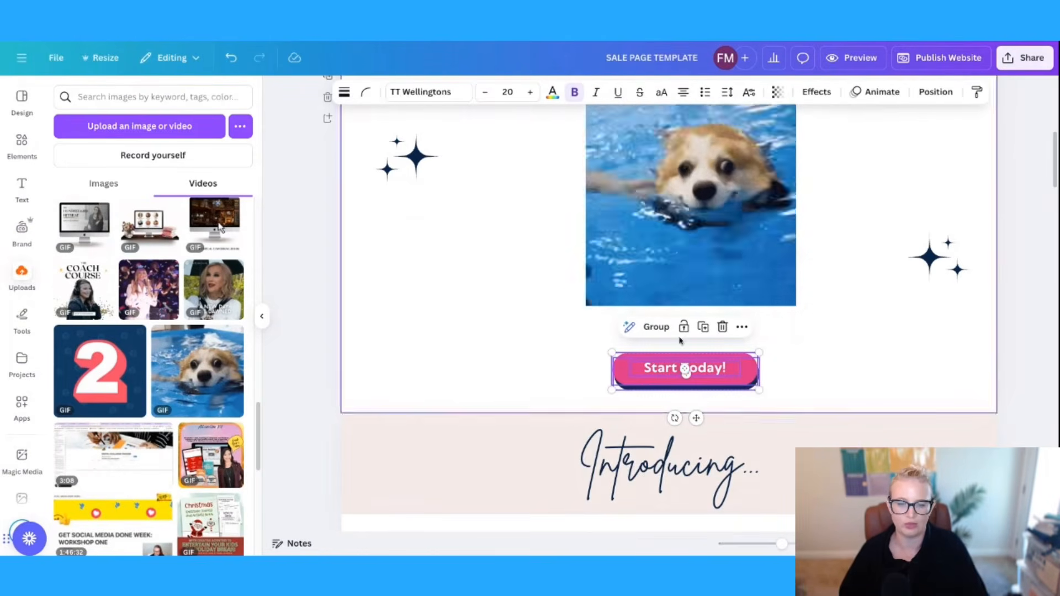
key("ctrl+g")
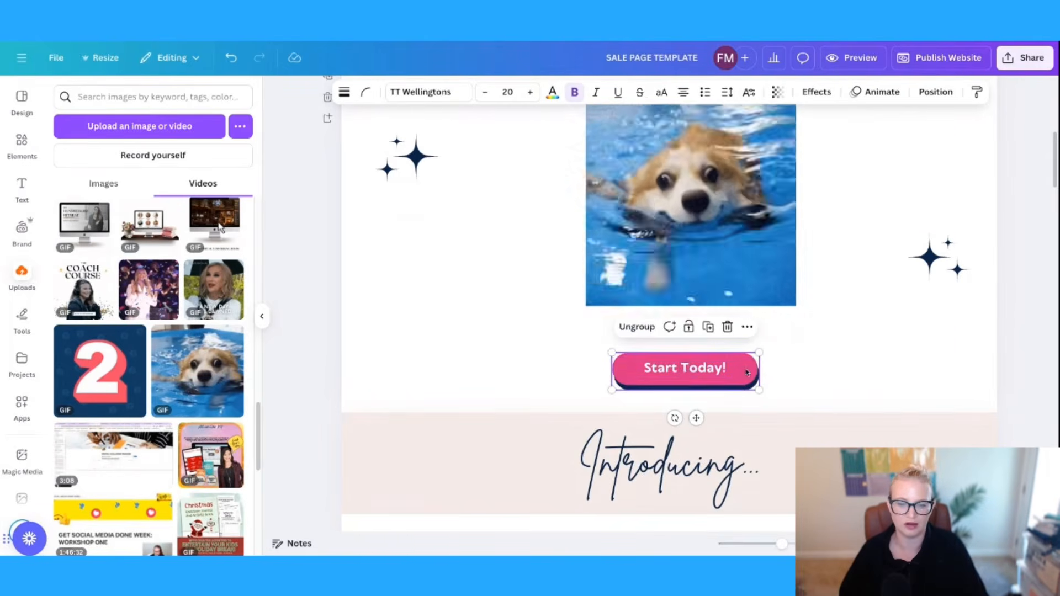
mouse_move(746, 370)
left_mouse_down()
mouse_move(559, 356)
mouse_move(995, 390)
mouse_move(571, 218)
mouse_move(860, 347)
mouse_move(729, 356)
mouse_move(758, 348)
mouse_move(750, 366)
left_mouse_up()
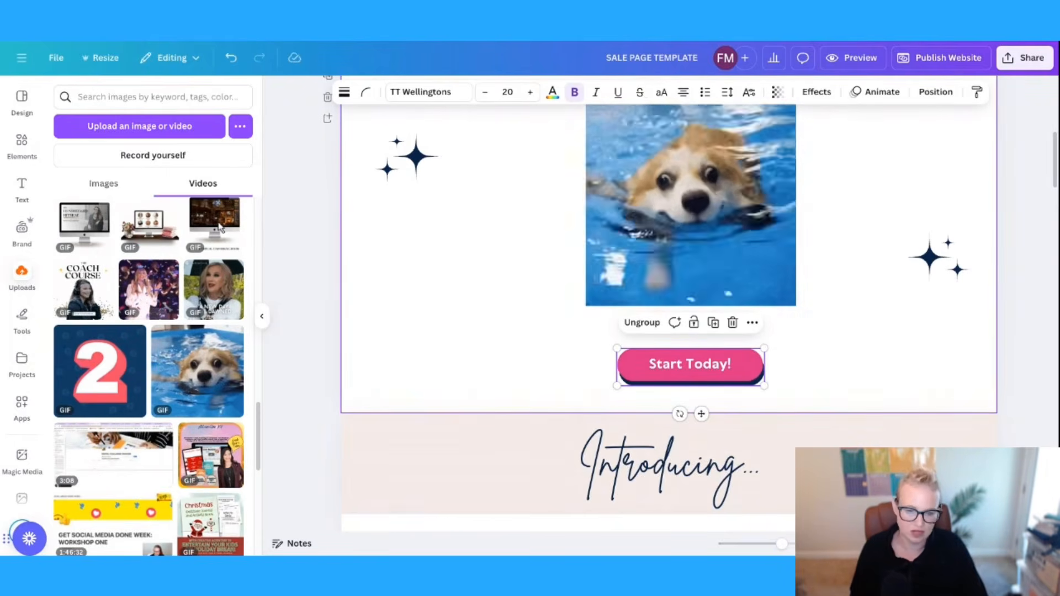
Step: Ungroup the Start Today! button, open the link entry for its selected parts, and close it without adding a link
left_click(642, 323)
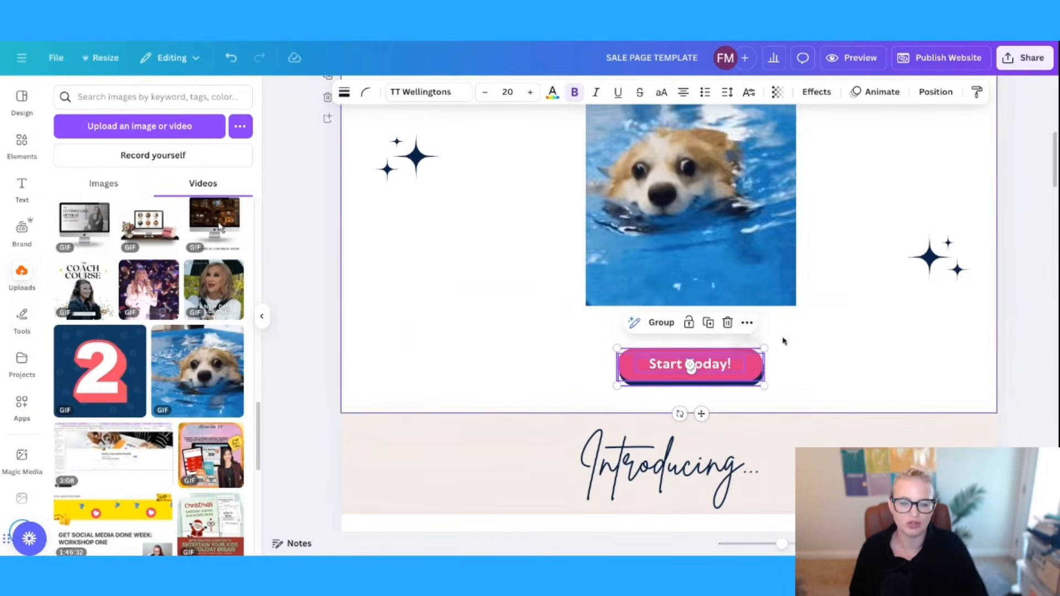
left_click(748, 323)
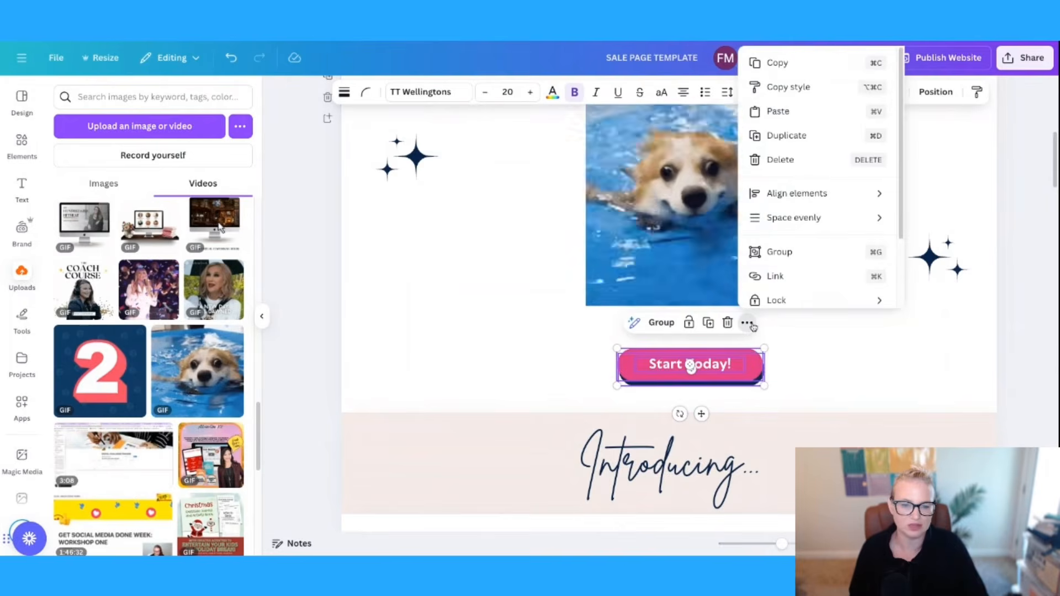
left_click(779, 276)
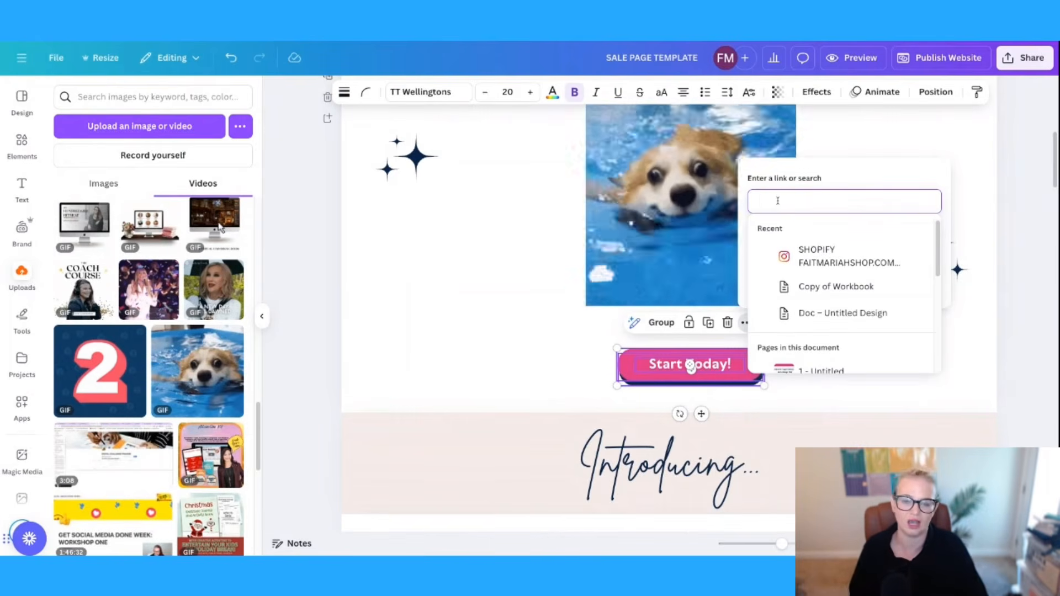
left_click(926, 133)
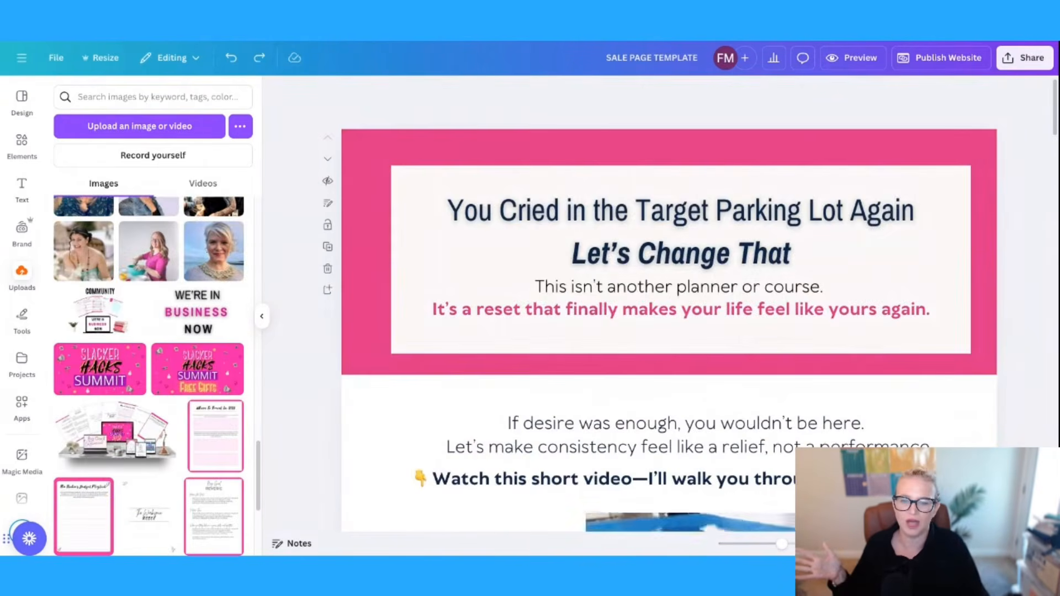
Step: Fill the three page frames behind the mockup monitor with the Where To Travel, Big Goal Reverie and The Rookie's Budget Playbook images
scroll(669, 304, "down", 10)
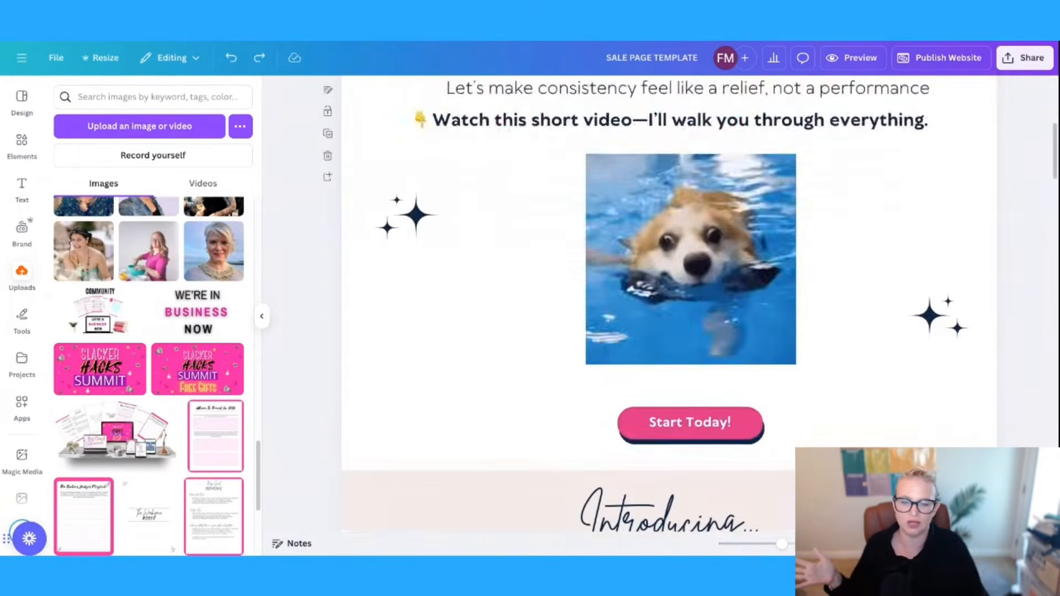
scroll(670, 304, "down", 9)
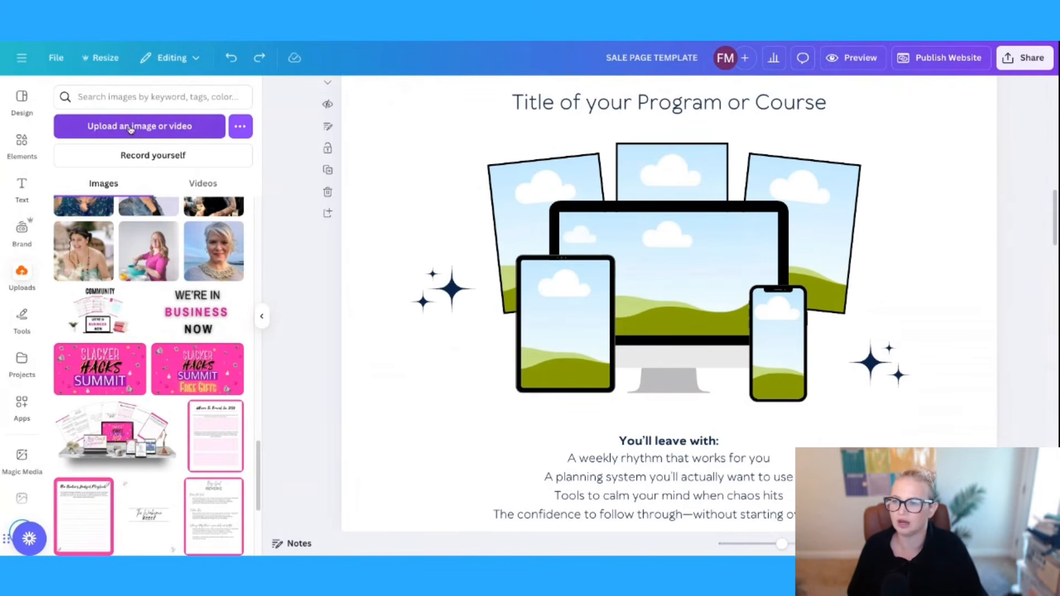
left_click(225, 434)
left_click_drag(732, 267, 554, 170)
left_click(218, 504)
left_click_drag(638, 267, 671, 168)
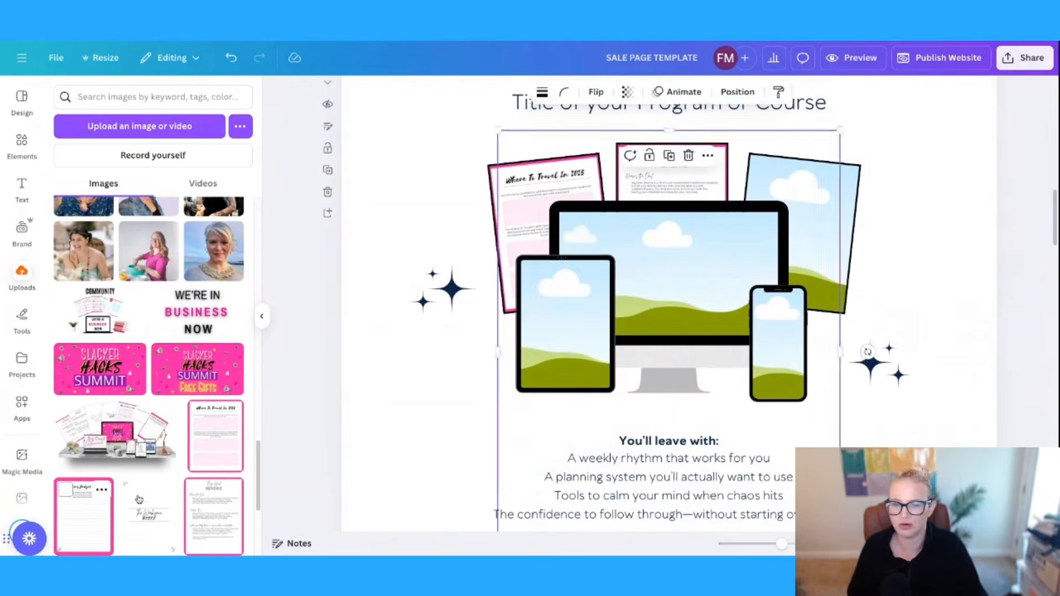
left_click(83, 516)
left_click_drag(667, 296, 805, 207)
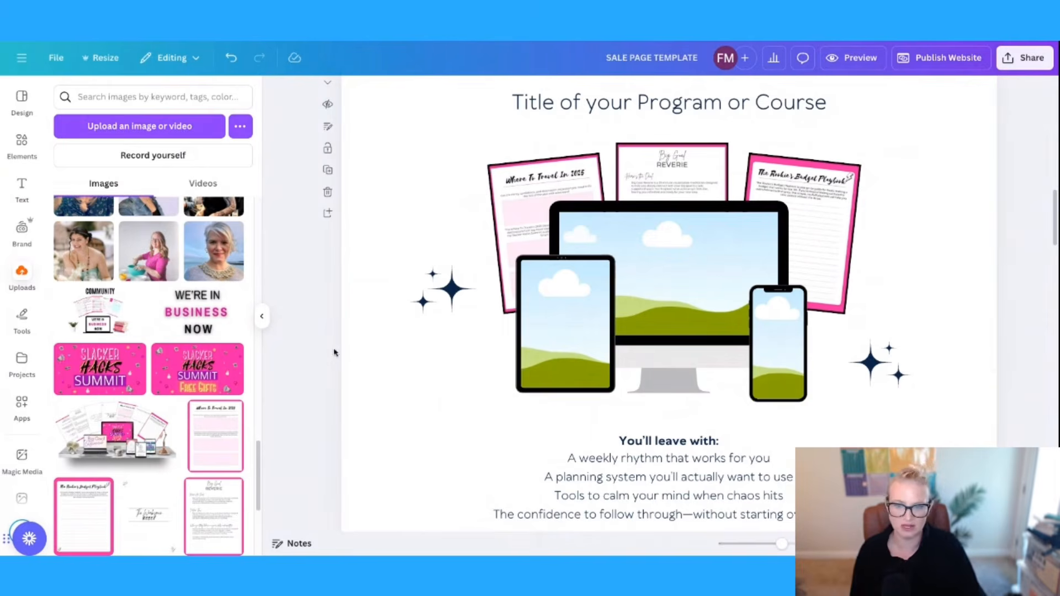
Step: Try the plain pink Slacker Hacks Summit image in the mockup's monitor frame and undo the placement
left_click(105, 369)
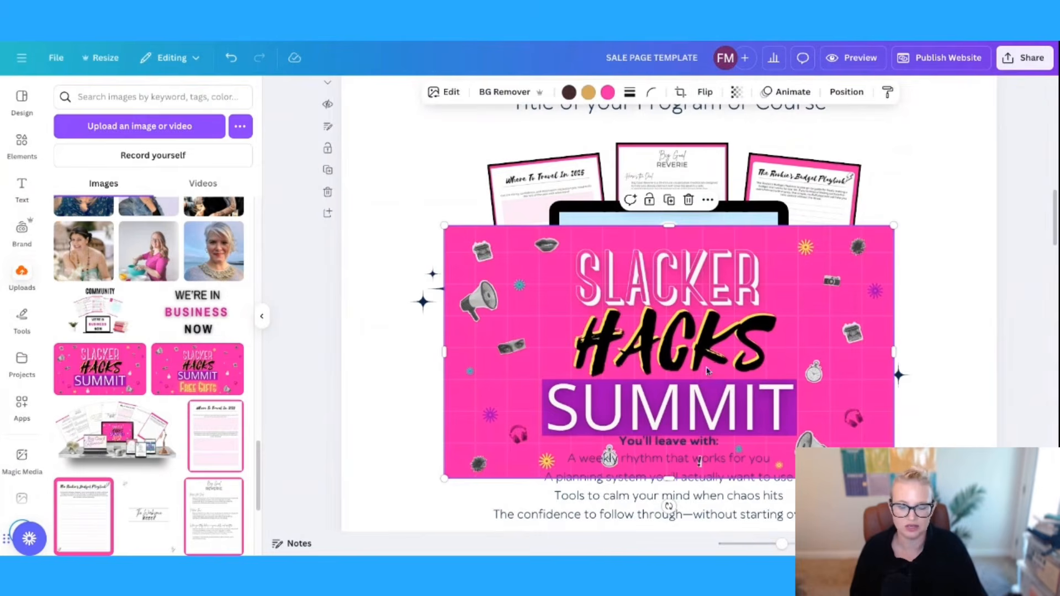
left_click_drag(707, 371, 703, 322)
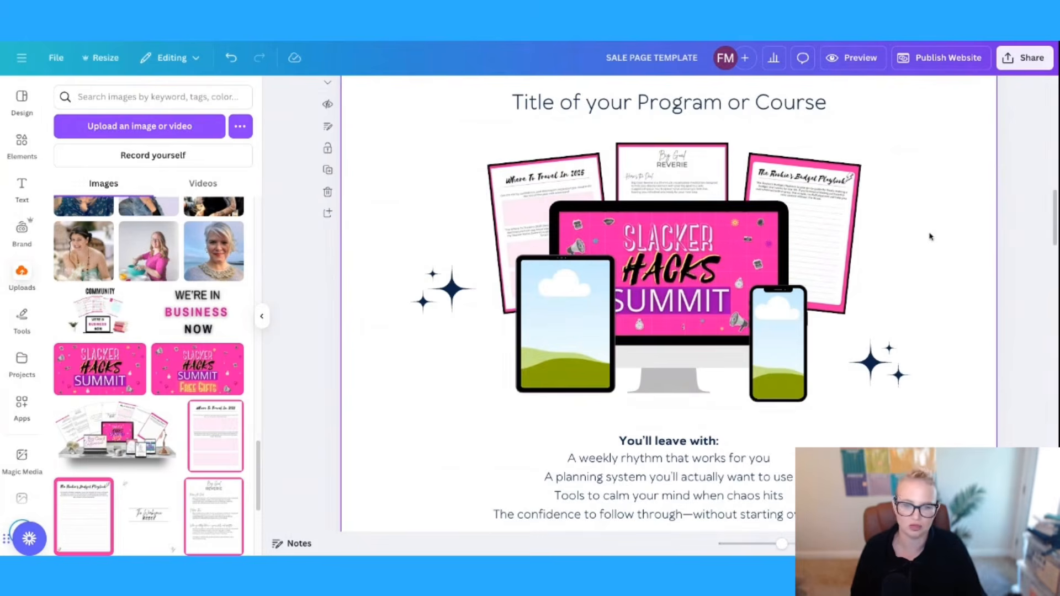
key("ctrl+z")
Step: Switch to the Sales Page OS notes and examine the What's Inside (Overview of Offer) purpose, examples and plug-and-play description
scroll(931, 237, "down", 3)
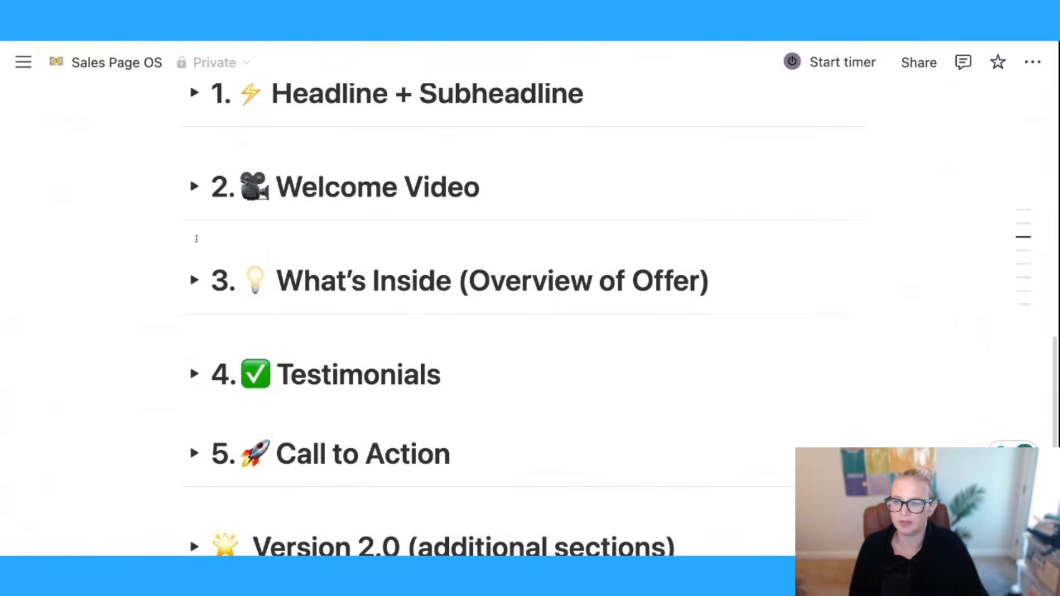
left_click(195, 280)
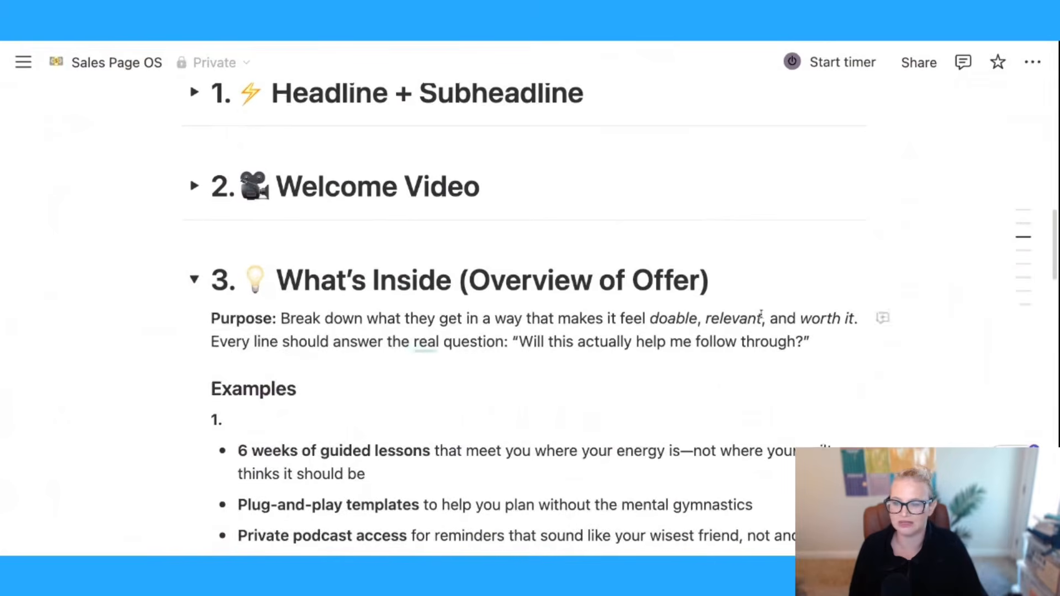
scroll(761, 314, "down", 5)
scroll(761, 315, "down", 11)
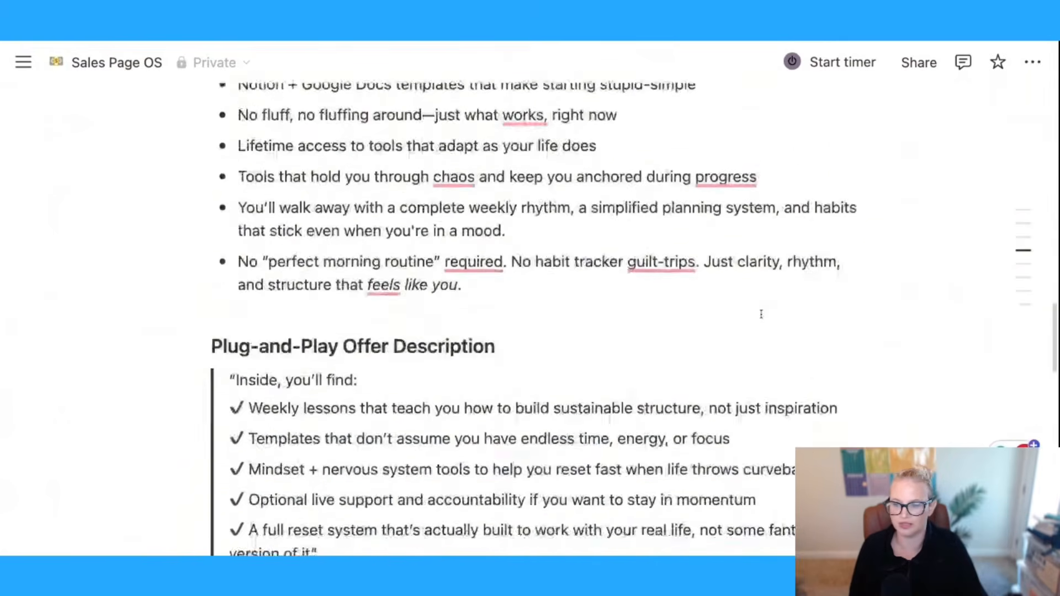
scroll(223, 181, "up", 12)
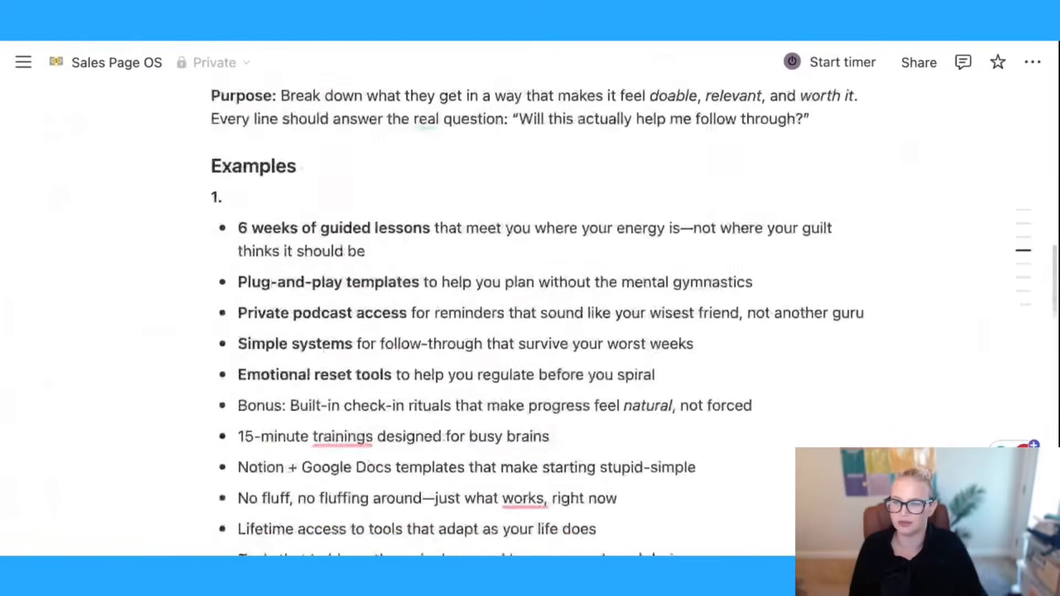
left_click(194, 162)
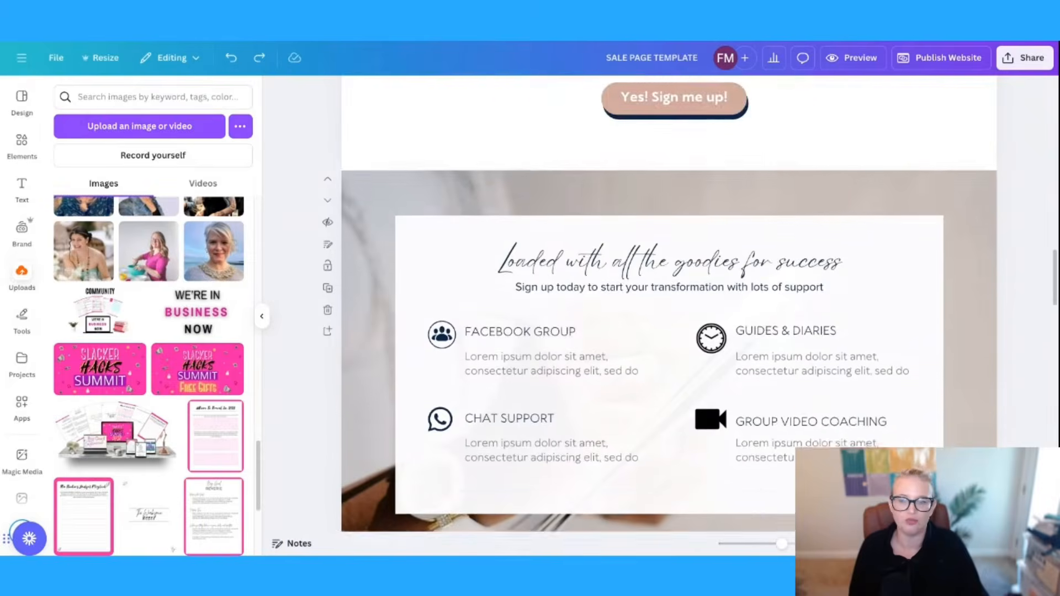
Step: Switch back to the Canva sales page and examine the four feature icons in the "Loaded with all the goodies for success" section
scroll(669, 304, "down", 2)
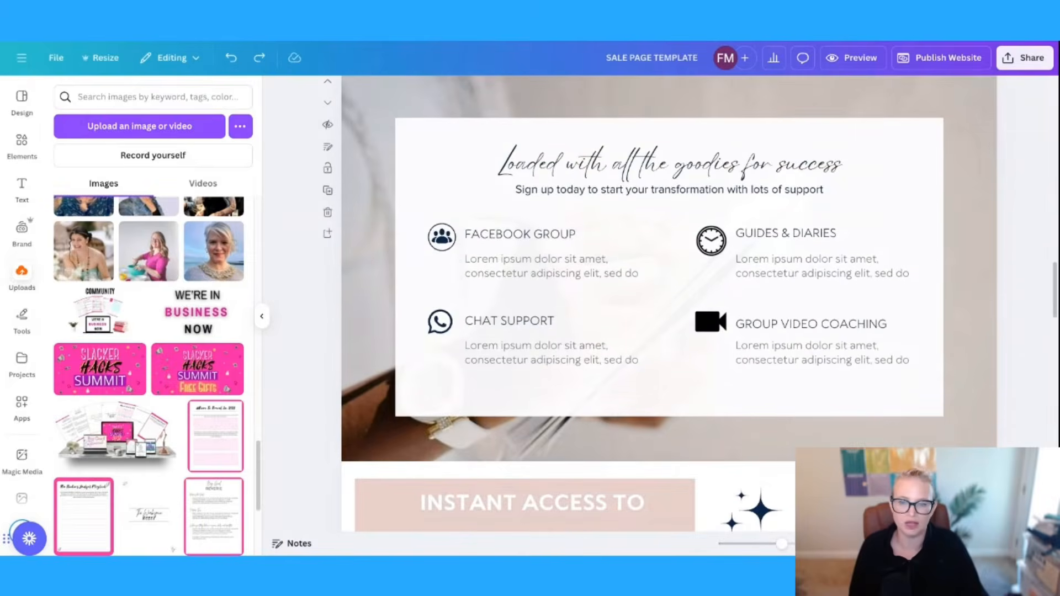
scroll(752, 157, "up", 1)
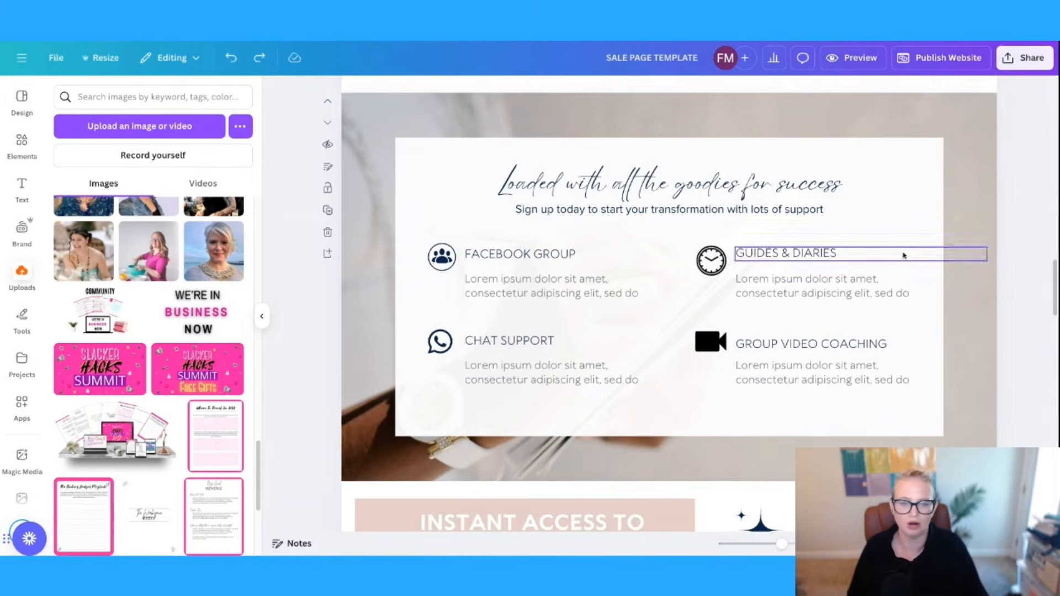
left_click(442, 258)
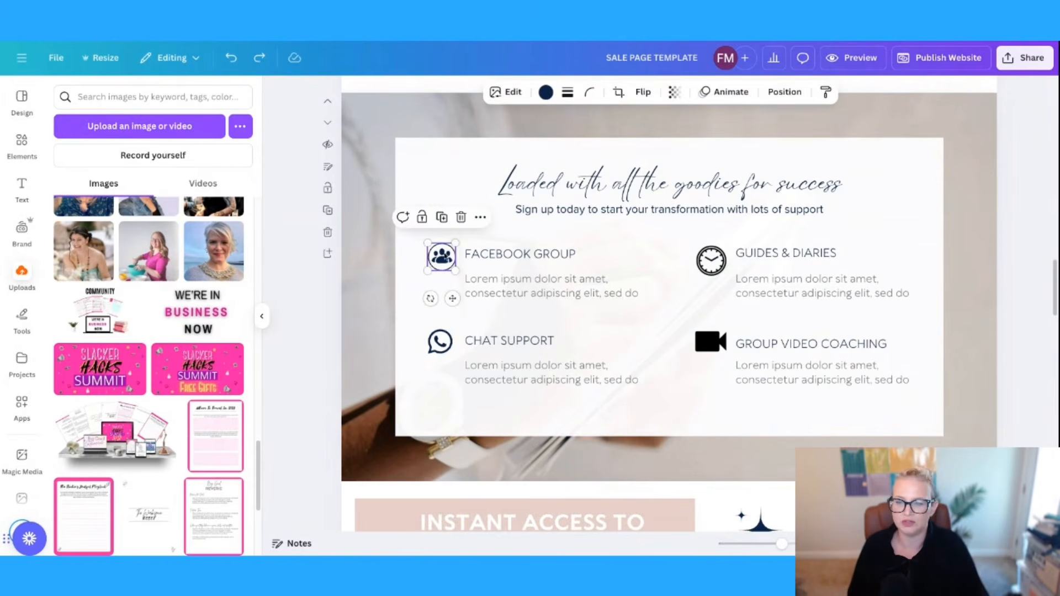
left_click(440, 342)
left_click(711, 261)
left_click(712, 342)
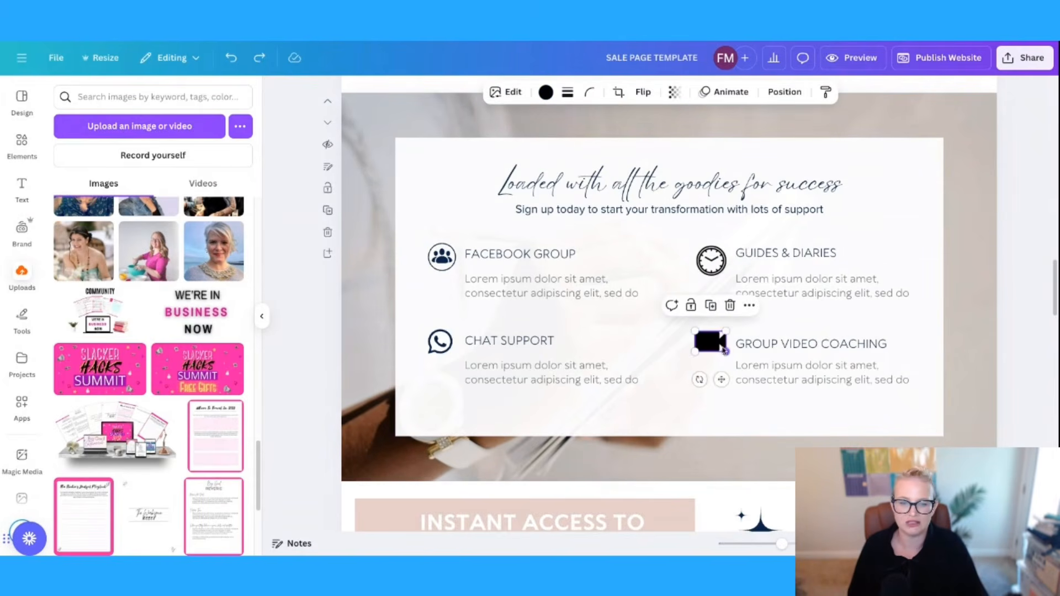
left_click(665, 242)
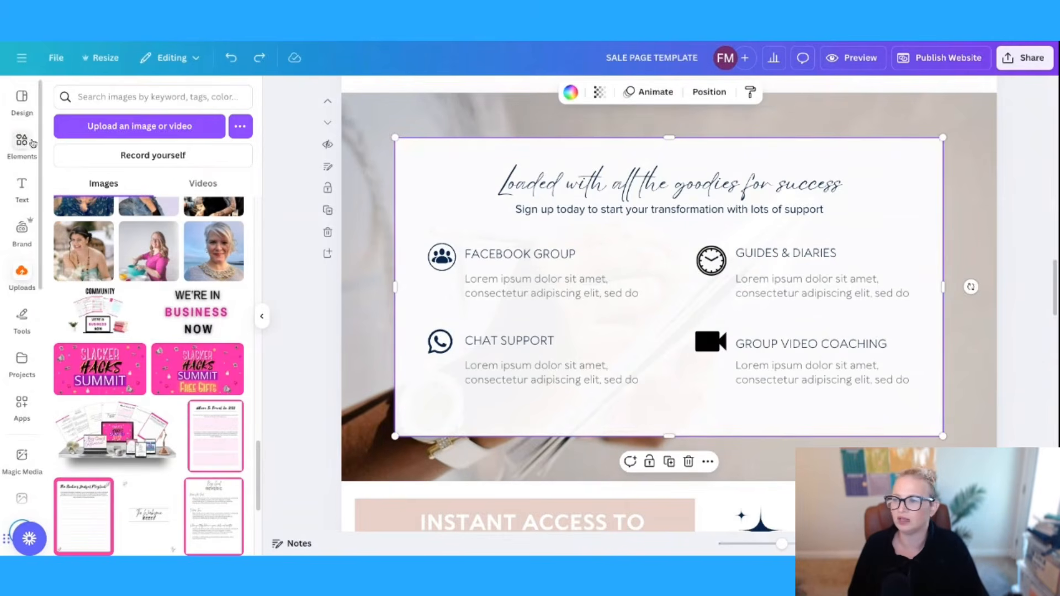
Step: Search the elements library for "icon" and browse the full set of graphics results
left_click(22, 143)
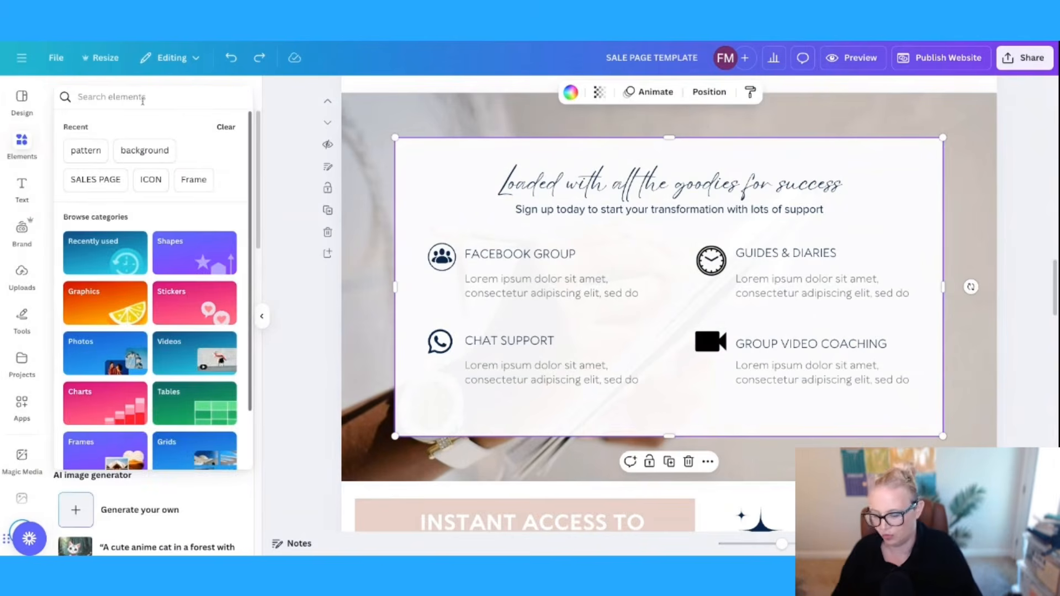
type("icon")
left_click(72, 147)
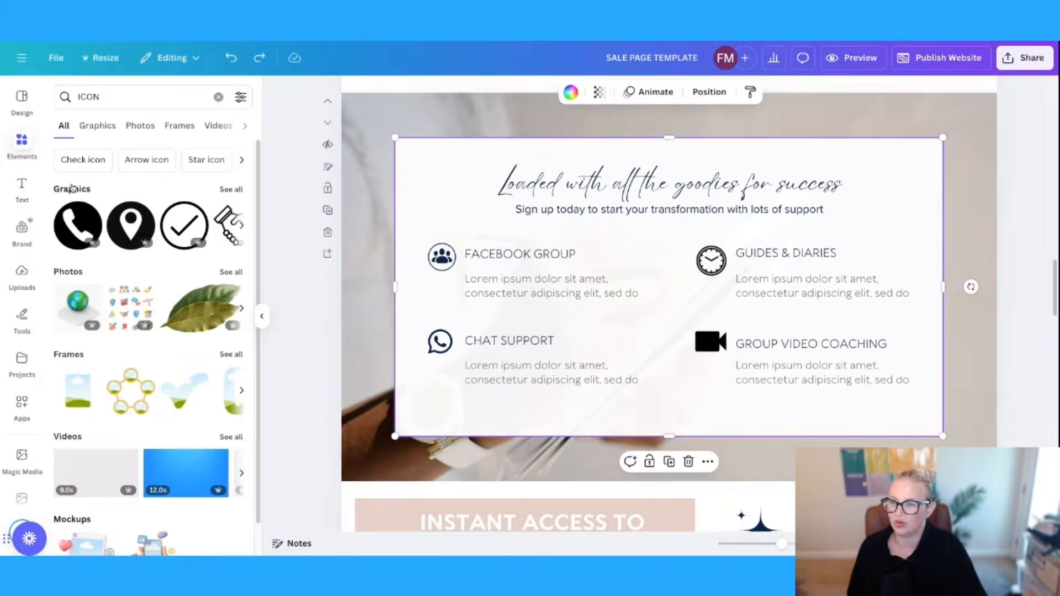
left_click(238, 193)
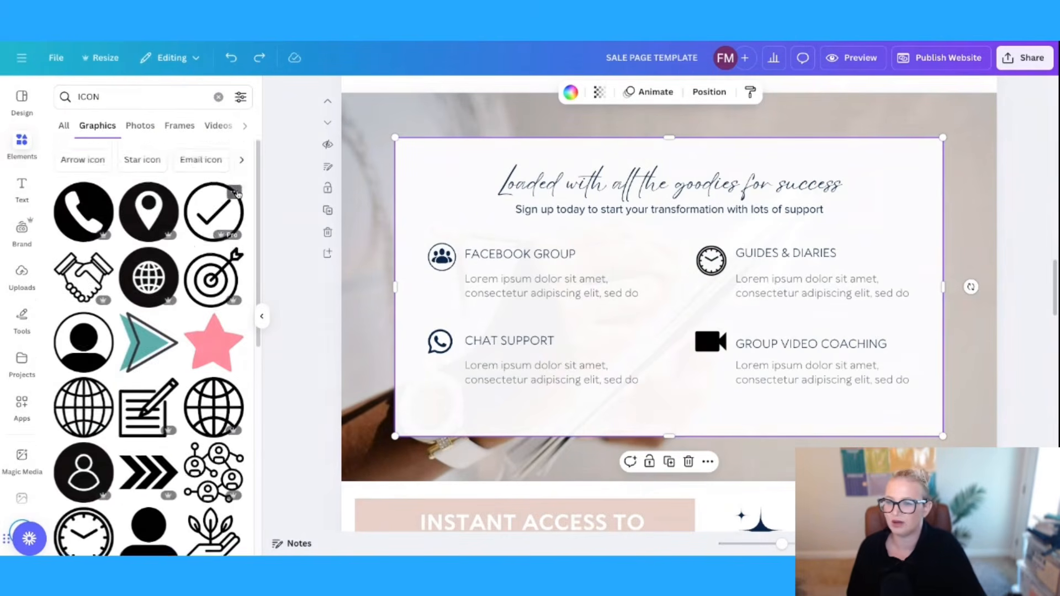
scroll(193, 243, "down", 1)
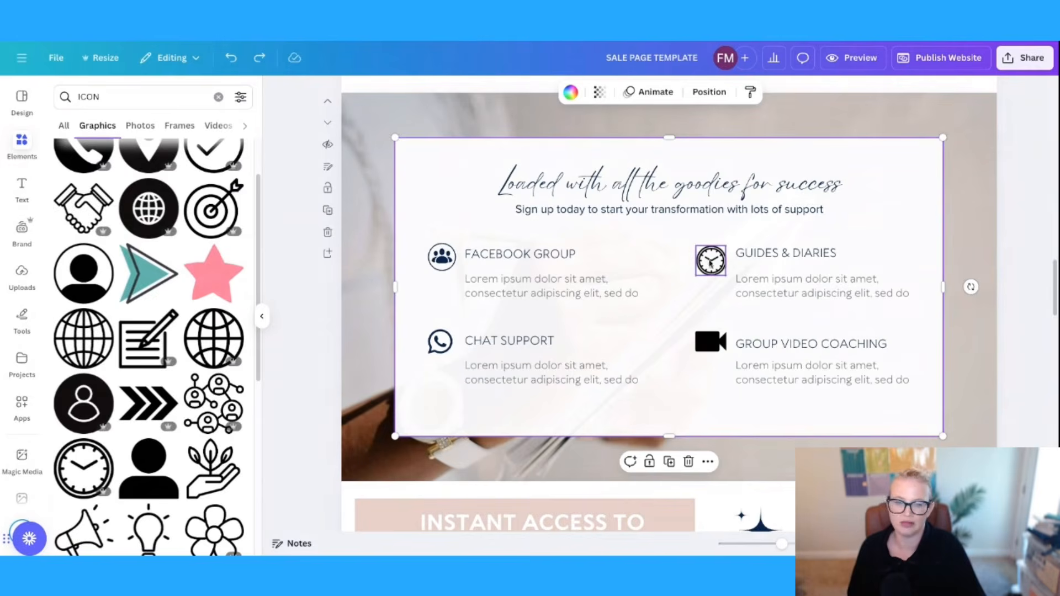
Step: Replace the clock icon beside GUIDES & DIARIES with the target-and-arrow graphic, shrunk to fit the same spot
left_click(715, 265)
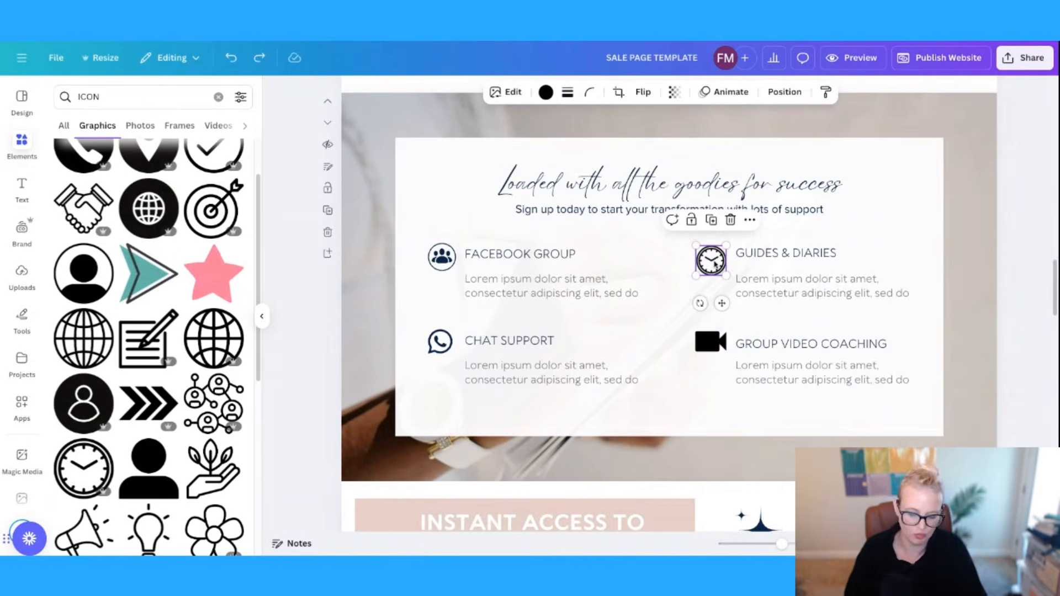
key("Delete")
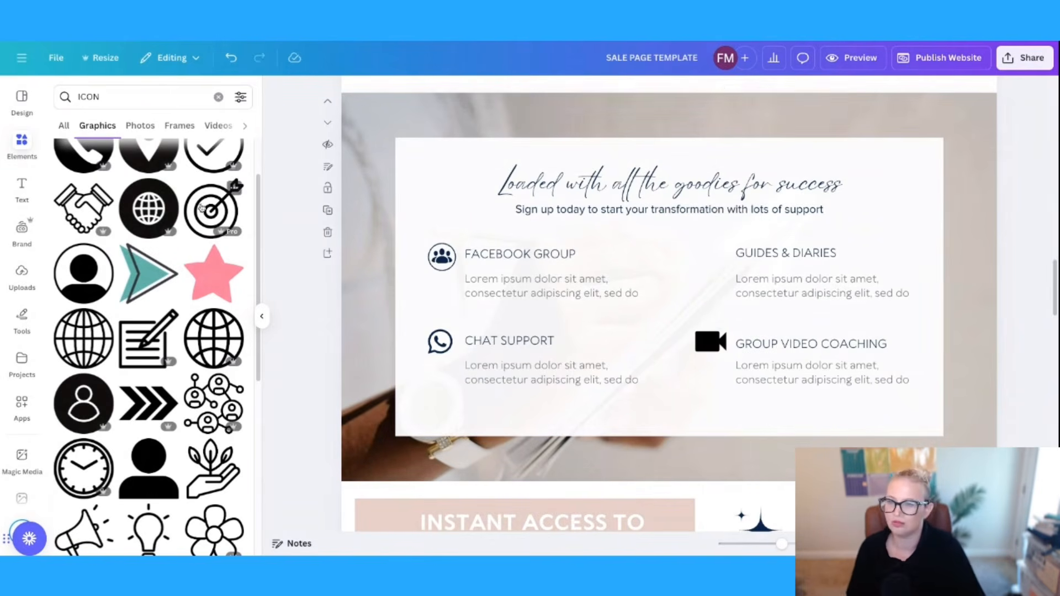
left_click(213, 208)
left_click_drag(747, 209, 634, 323)
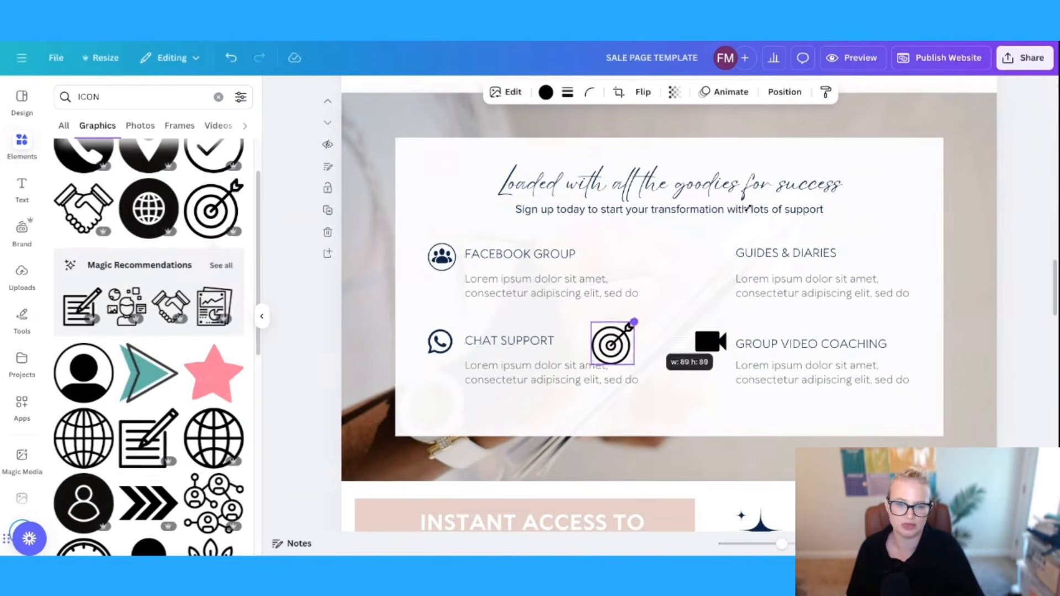
left_click_drag(618, 357, 711, 283)
left_click(984, 330)
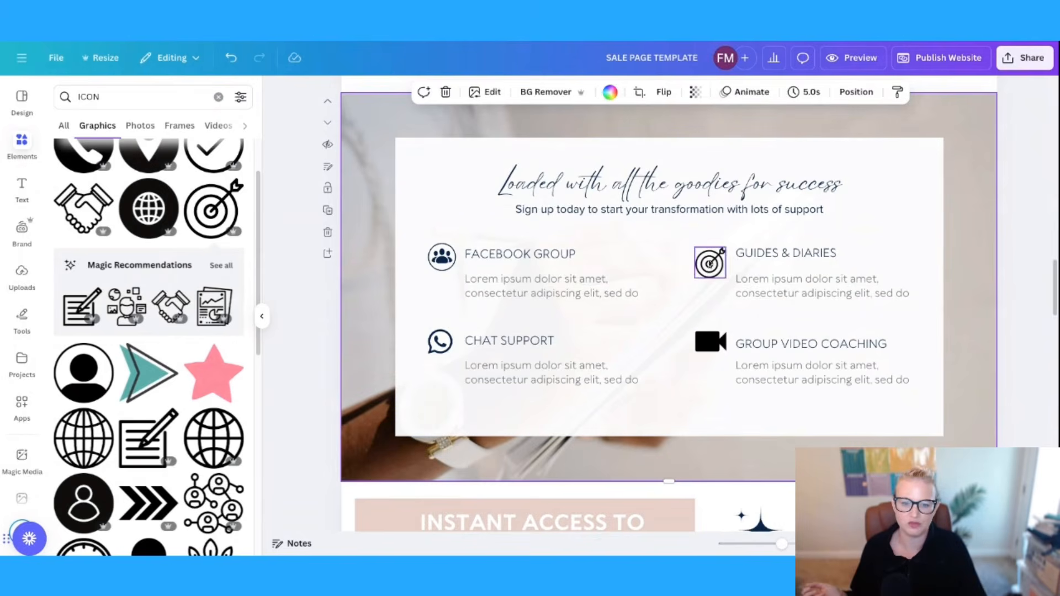
Step: Recolour the target, video camera, chat and Facebook group icons in the "Loaded with all the goodies for success" section bright pink
left_click(709, 263)
left_click(546, 93)
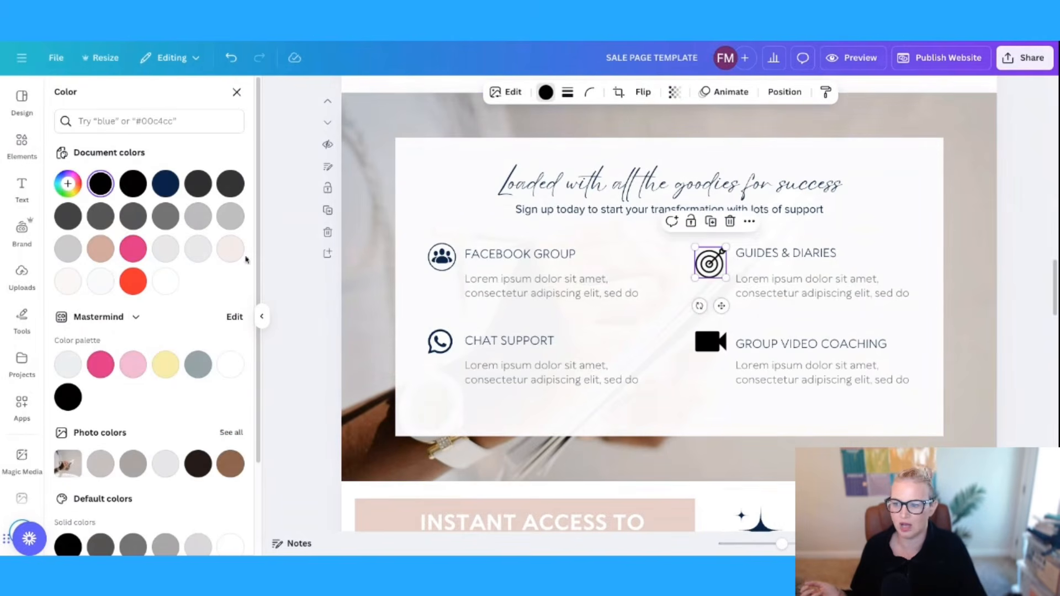
left_click(133, 249)
left_click(710, 341)
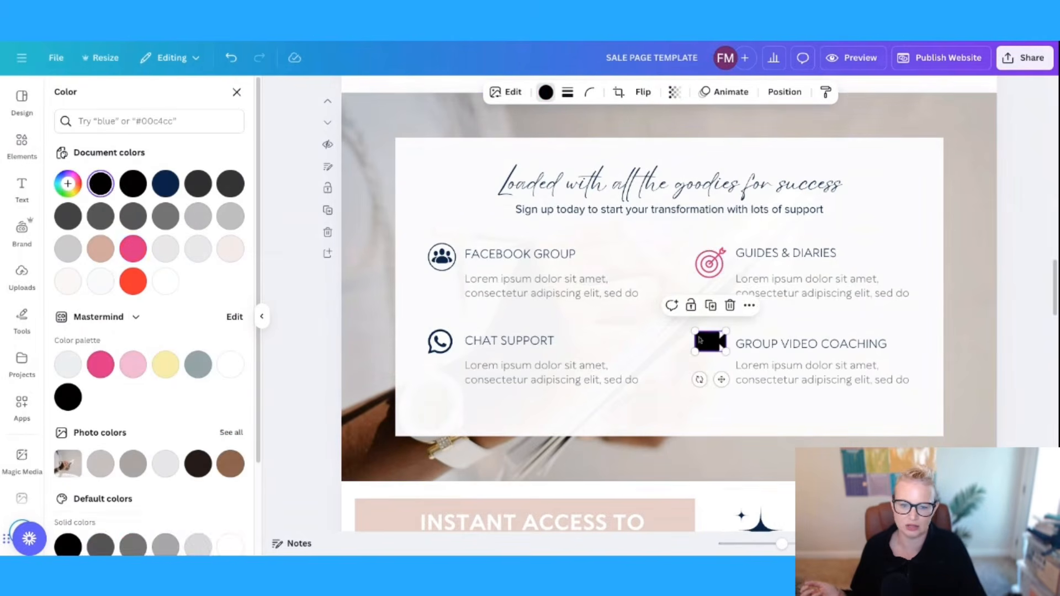
left_click(132, 246)
left_click(440, 341)
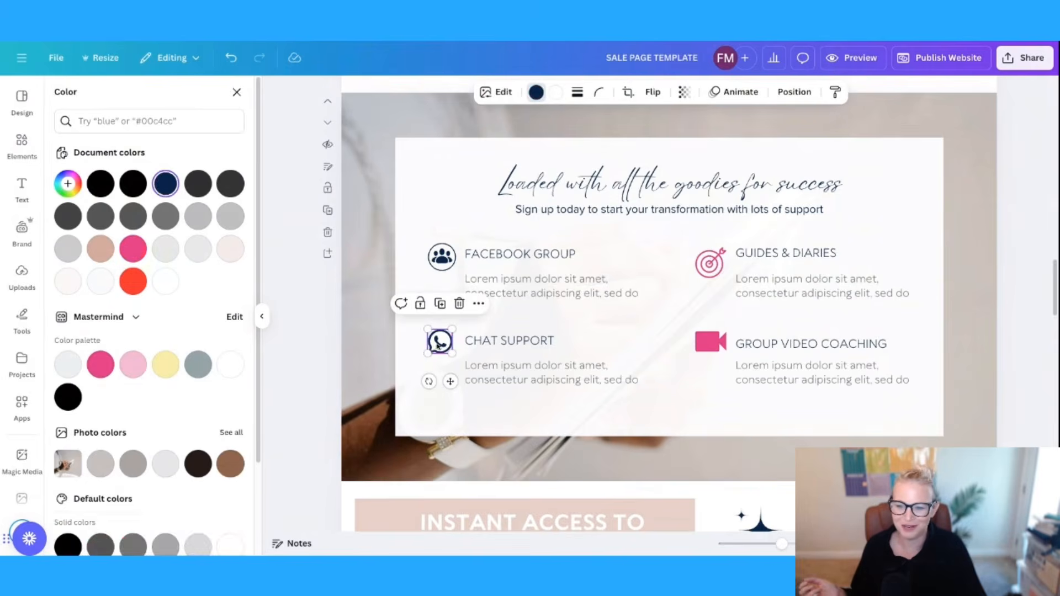
left_click(140, 250)
left_click(442, 255)
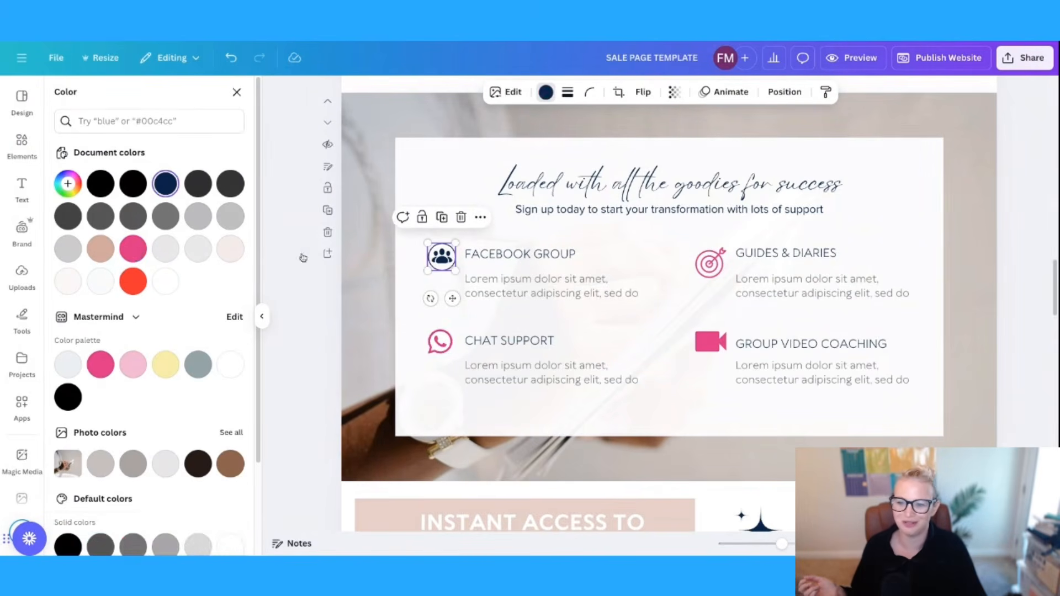
left_click(132, 251)
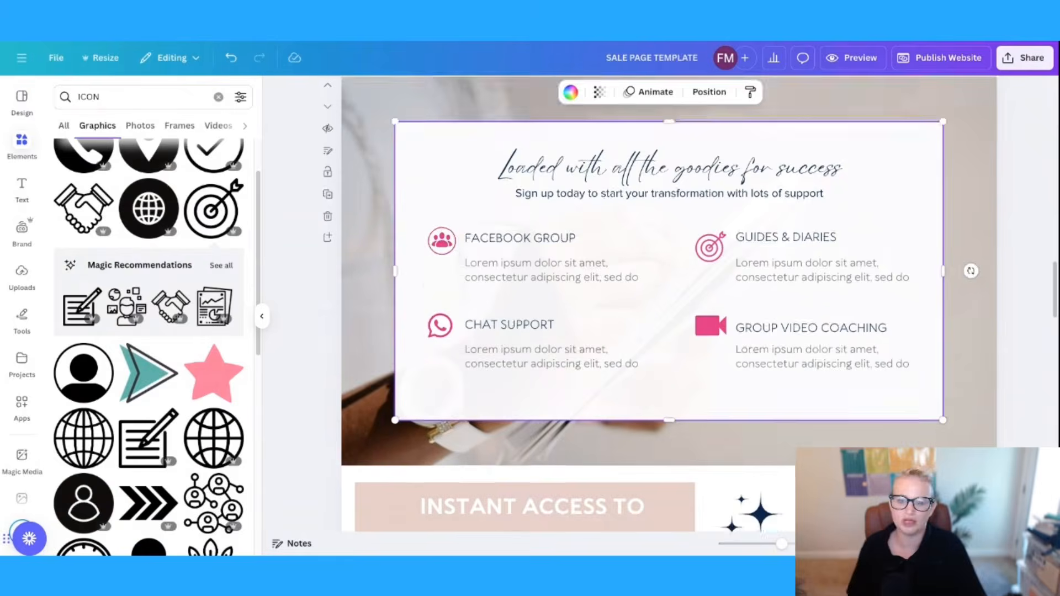
Step: Duplicate the INSTANT ACCESS TO section of the sales page
scroll(552, 165, "down", 3)
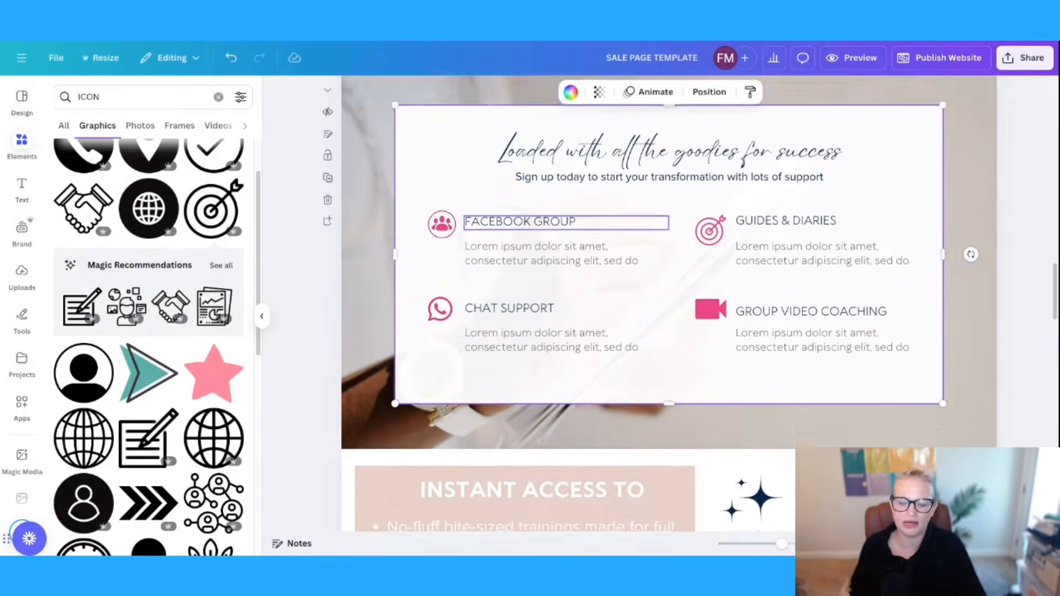
scroll(753, 461, "down", 5)
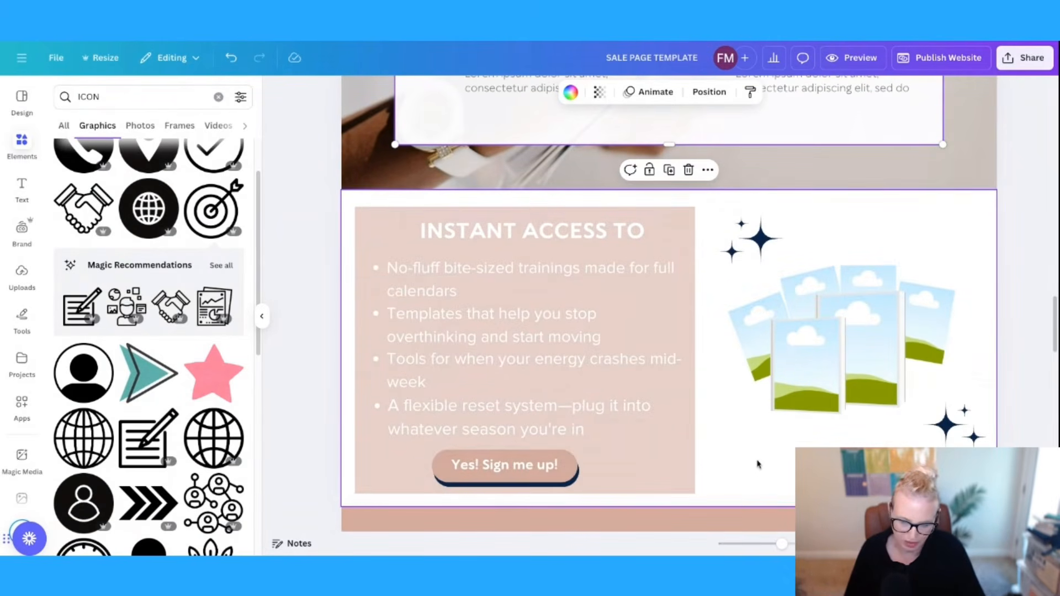
scroll(669, 292, "down", 1)
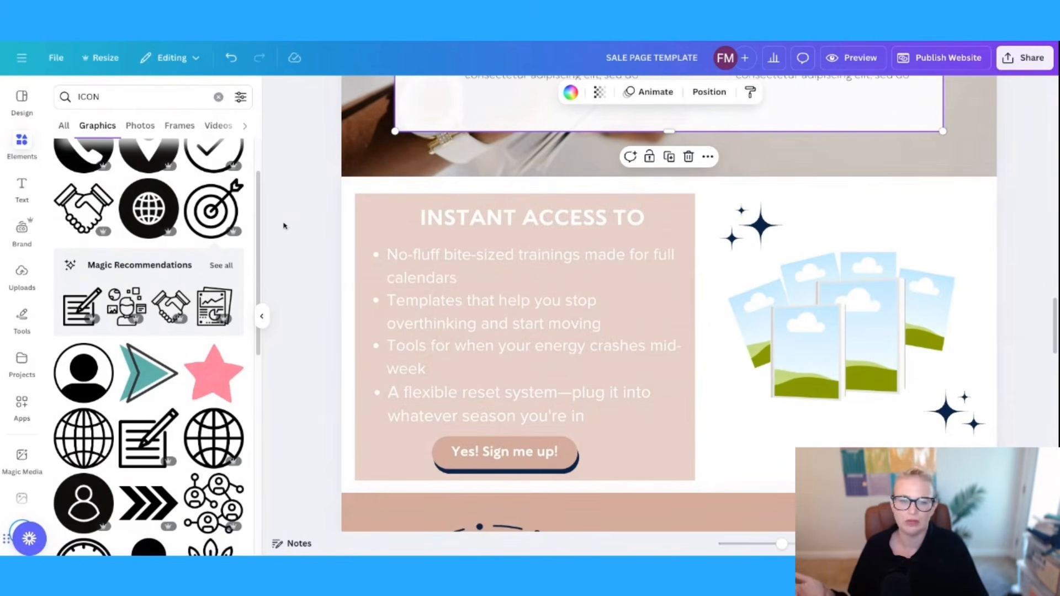
left_click(358, 189)
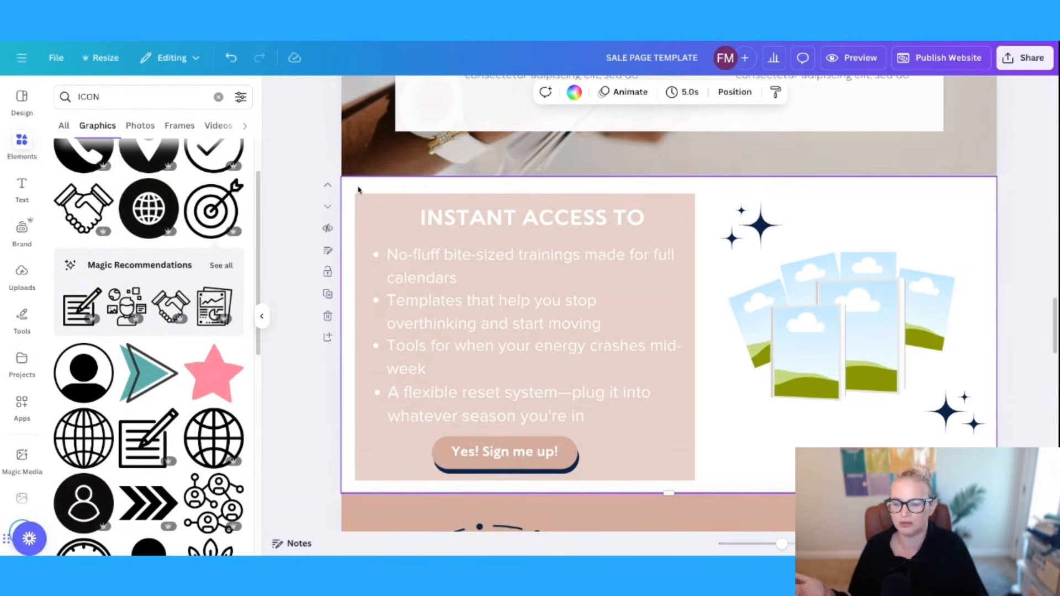
left_click(333, 298)
scroll(480, 237, "down", 2)
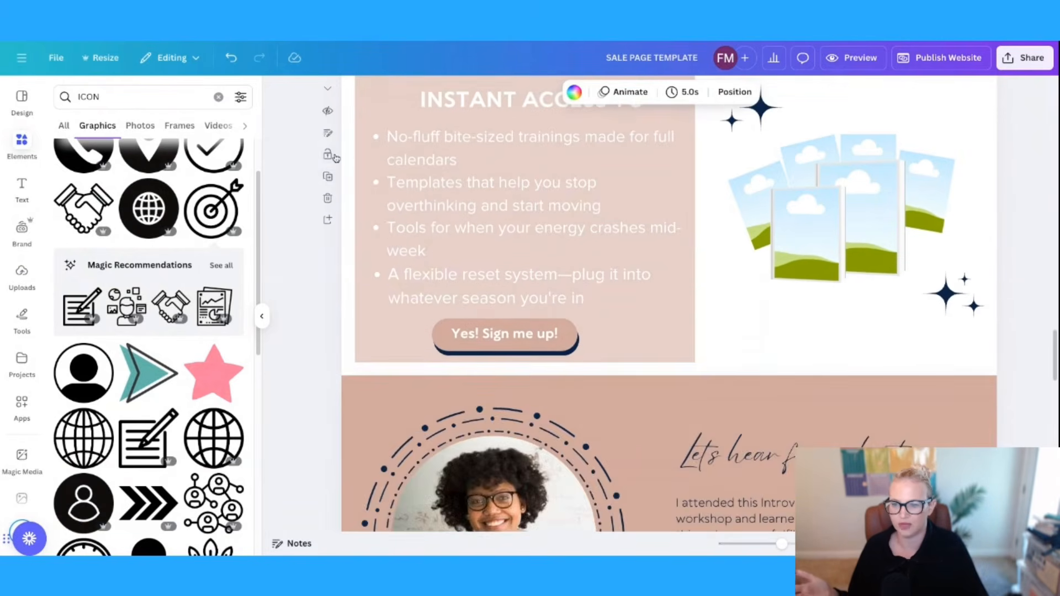
scroll(339, 149, "up", 3)
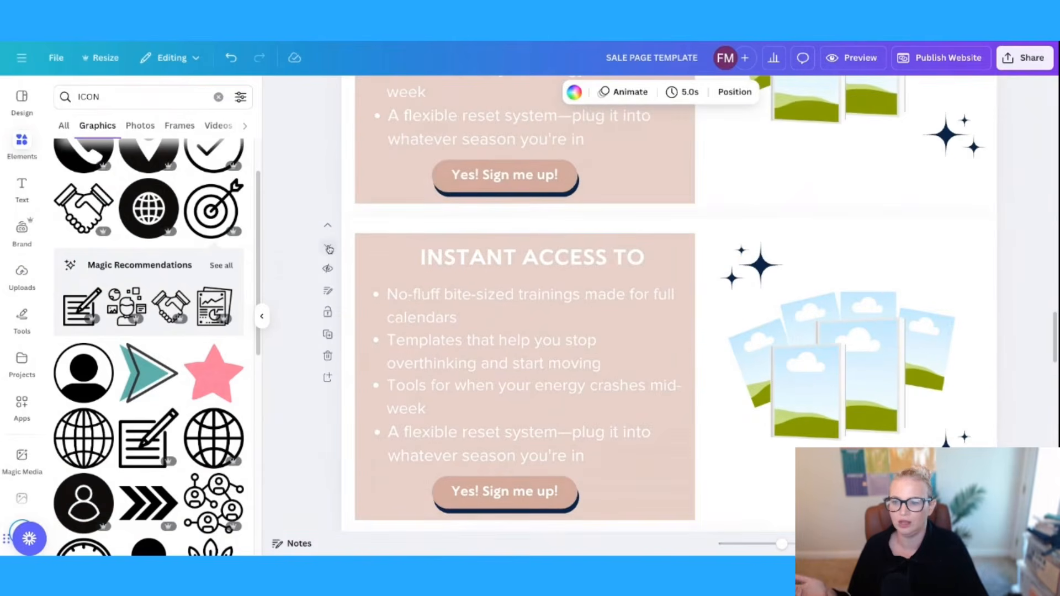
Step: Move the copied INSTANT ACCESS TO section up the page to directly below the "Introducing..." banner and delete that copy
left_click(330, 226)
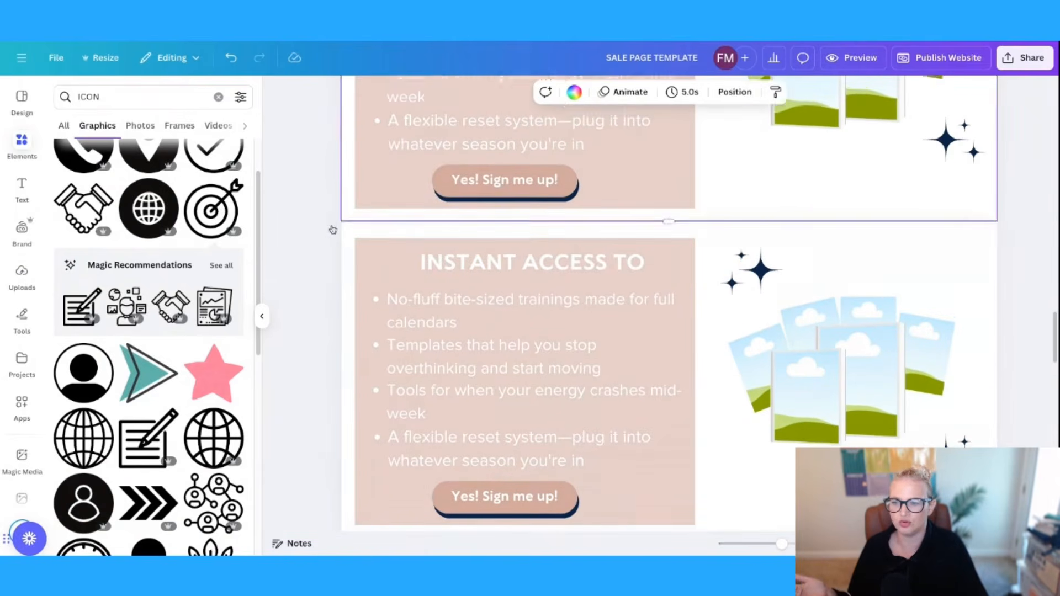
left_click(332, 229)
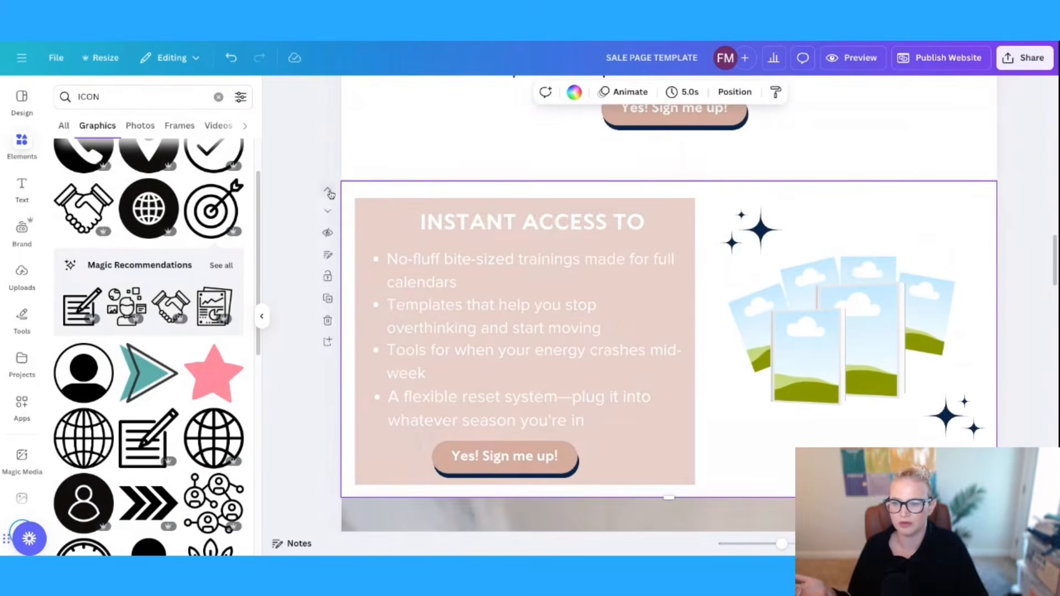
scroll(331, 210, "down", 3)
scroll(331, 199, "up", 1)
scroll(331, 127, "up", 2)
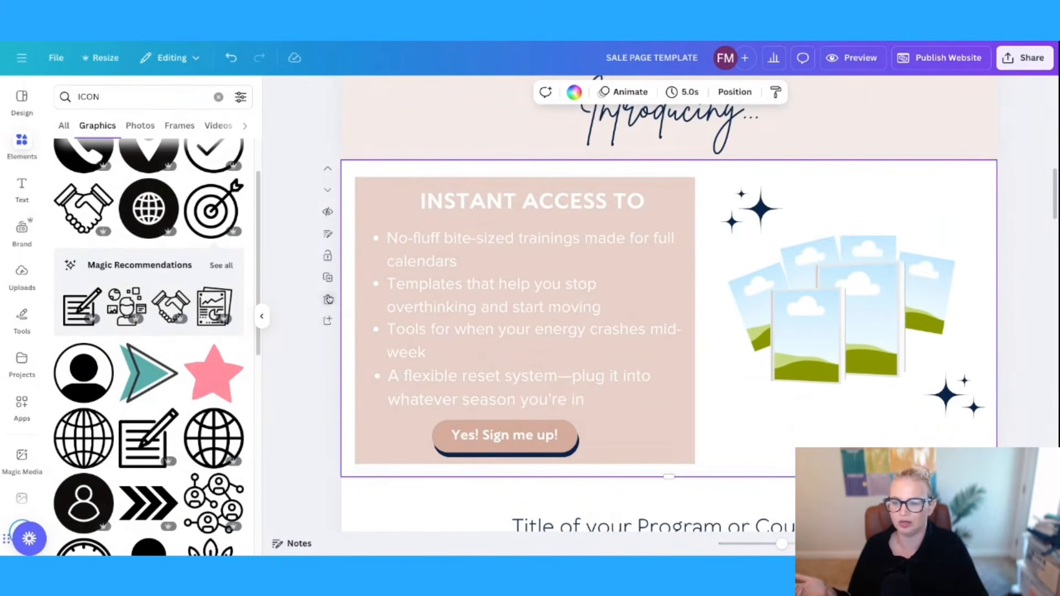
left_click(328, 299)
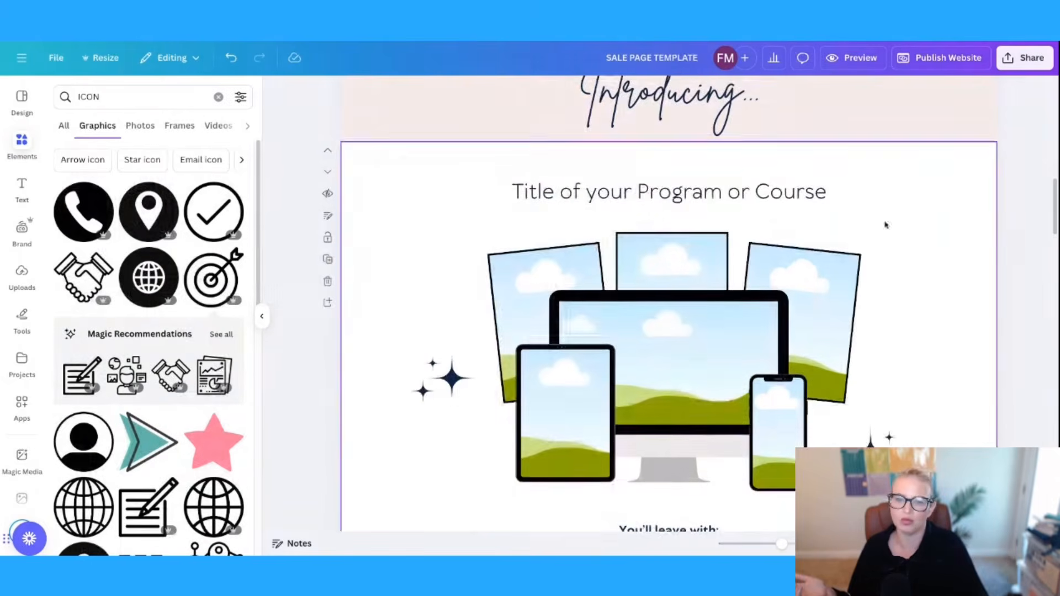
Step: Recolour the panel behind the INSTANT ACCESS TO list with the bright pink document colour
scroll(1022, 260, "down", 3)
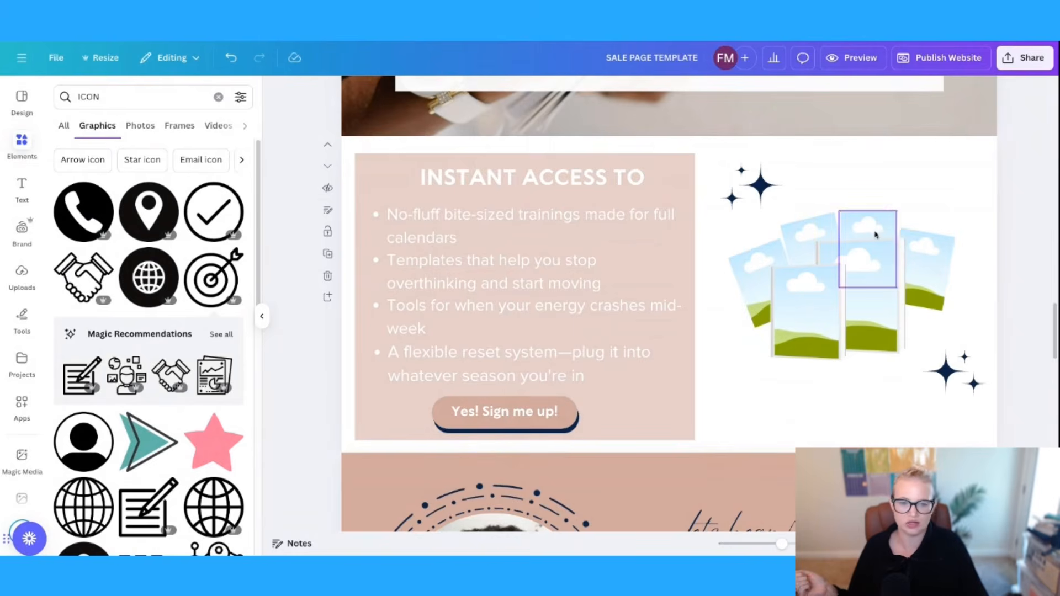
left_click(676, 166)
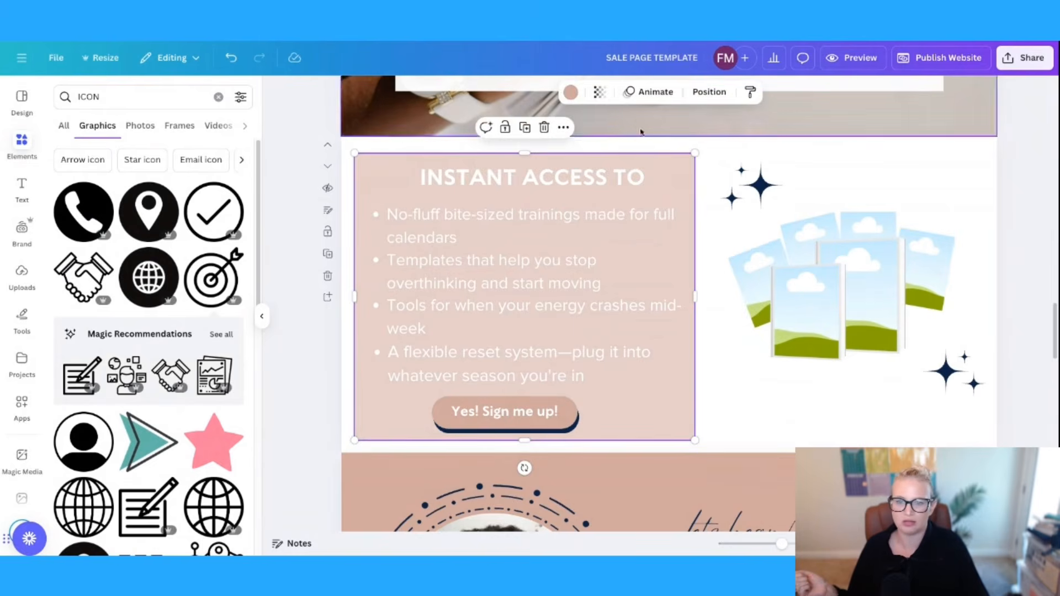
left_click(571, 92)
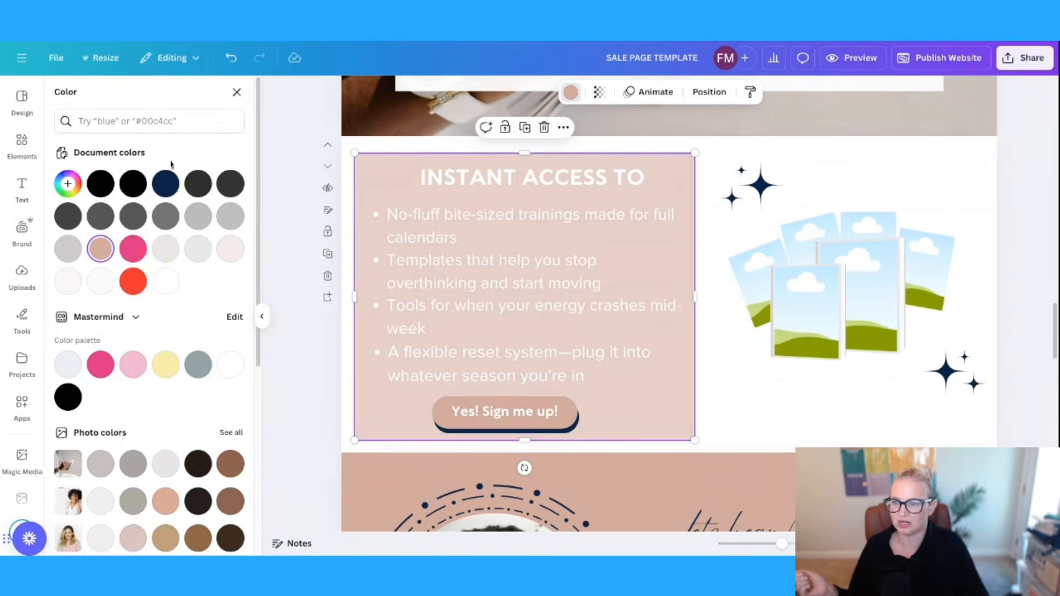
left_click(133, 248)
Step: Apply the Lift text effect to the INSTANT ACCESS TO heading
left_click(519, 178)
left_click(801, 94)
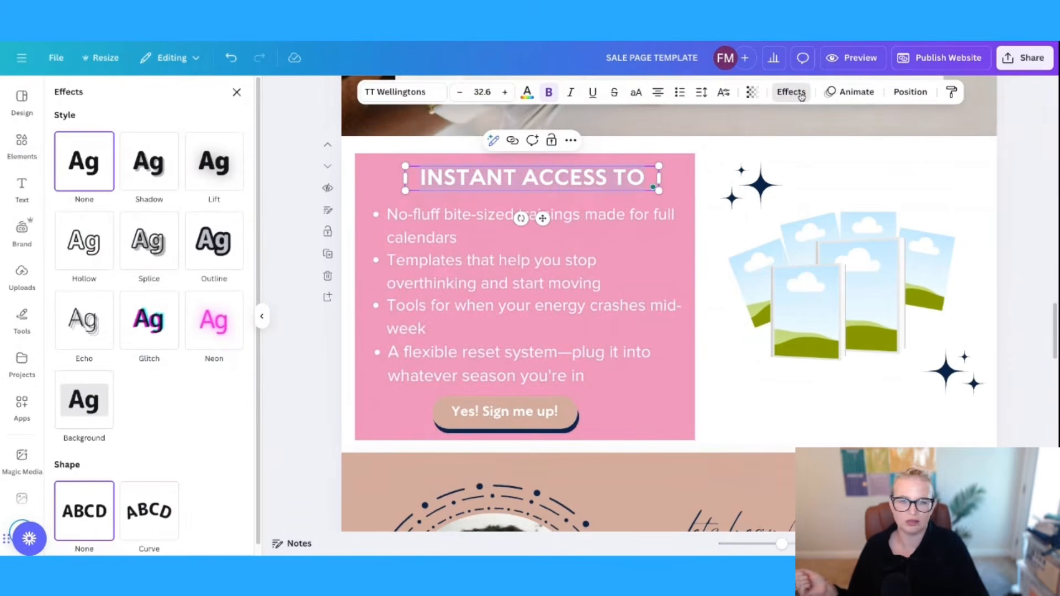
left_click(214, 161)
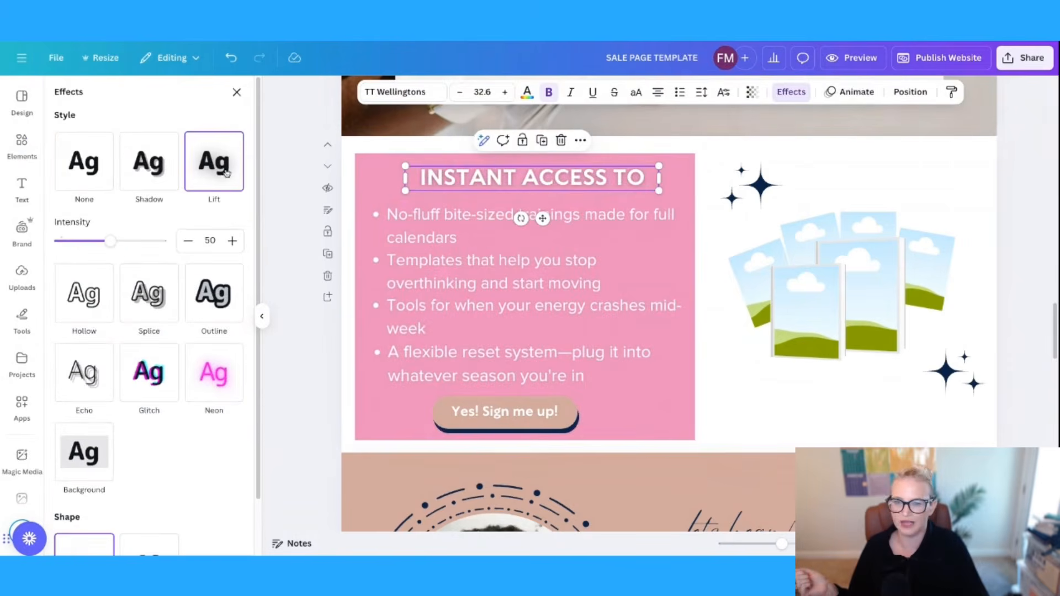
Step: Recolour the "Yes! Sign me up!" button black and its shadow shape light gray
left_click(569, 414)
left_click(546, 93)
left_click(101, 183)
left_click(564, 430)
left_click(198, 216)
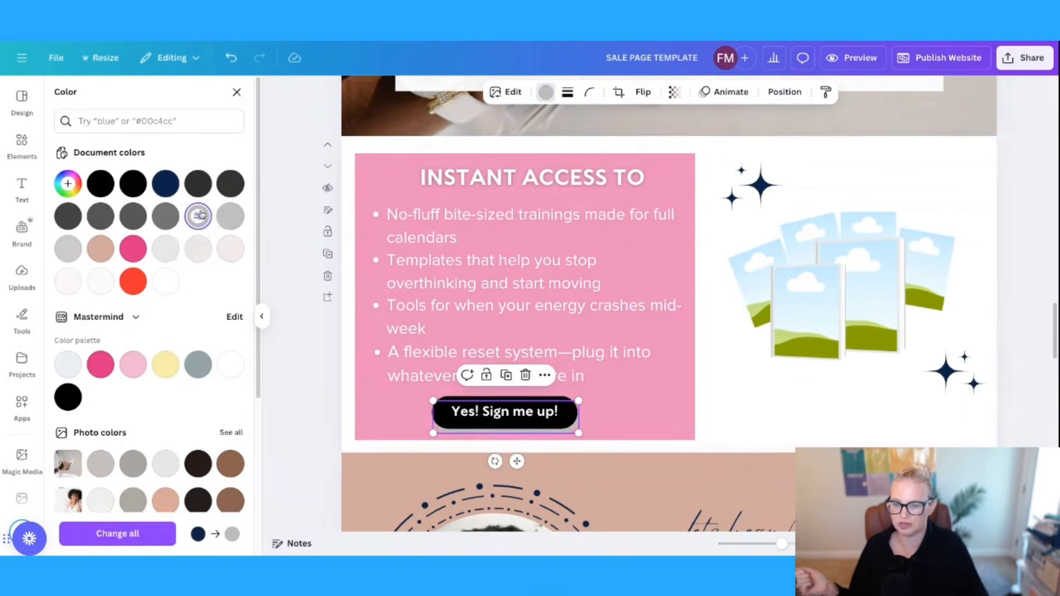
left_click(622, 409)
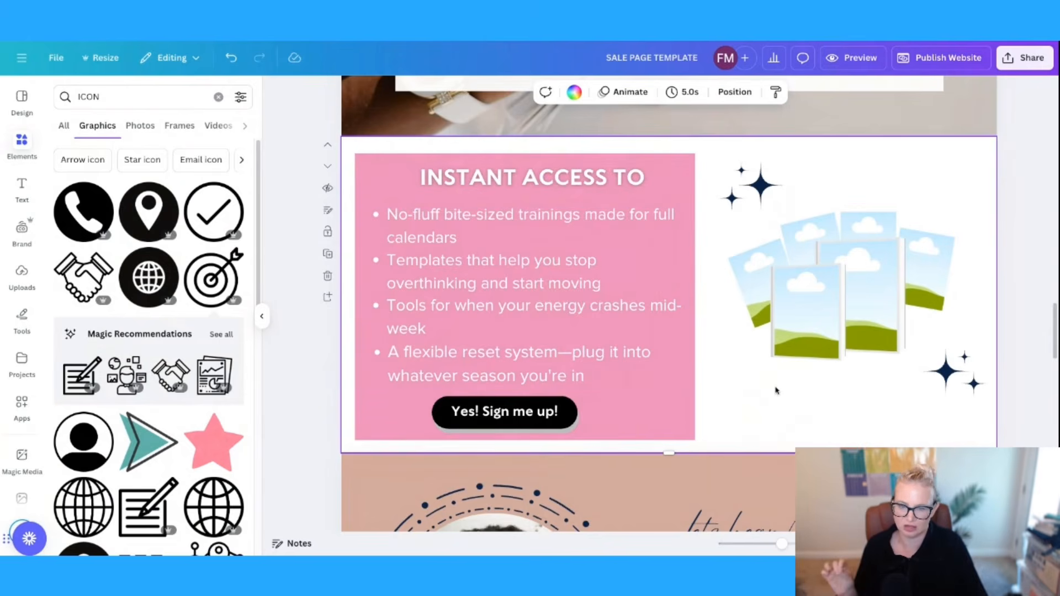
Step: Recolour the sparkle graphic above the image mockups in the INSTANT ACCESS TO section bright pink
left_click(757, 185)
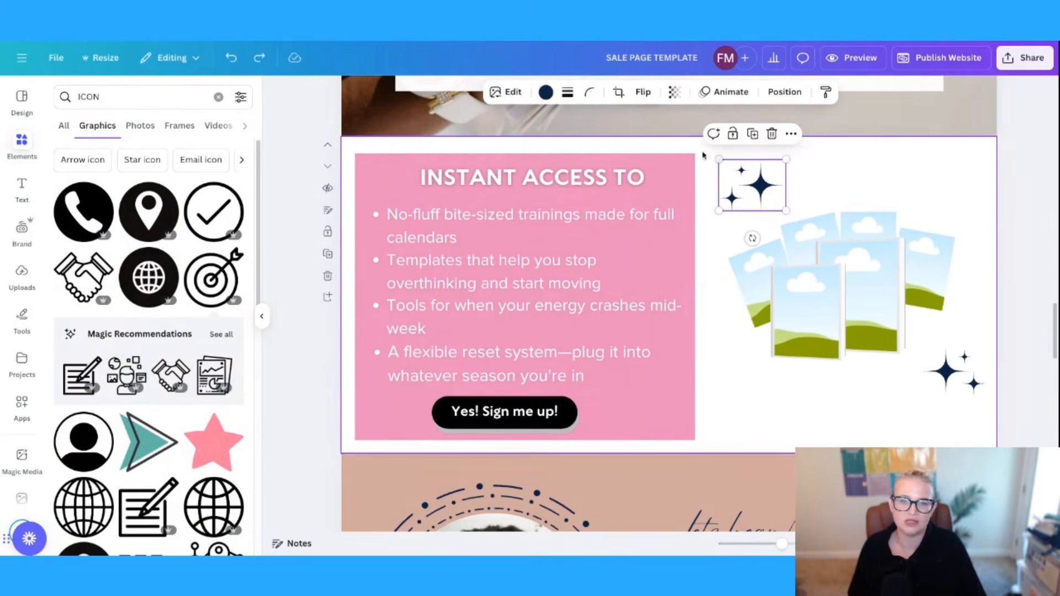
left_click(547, 94)
left_click(133, 249)
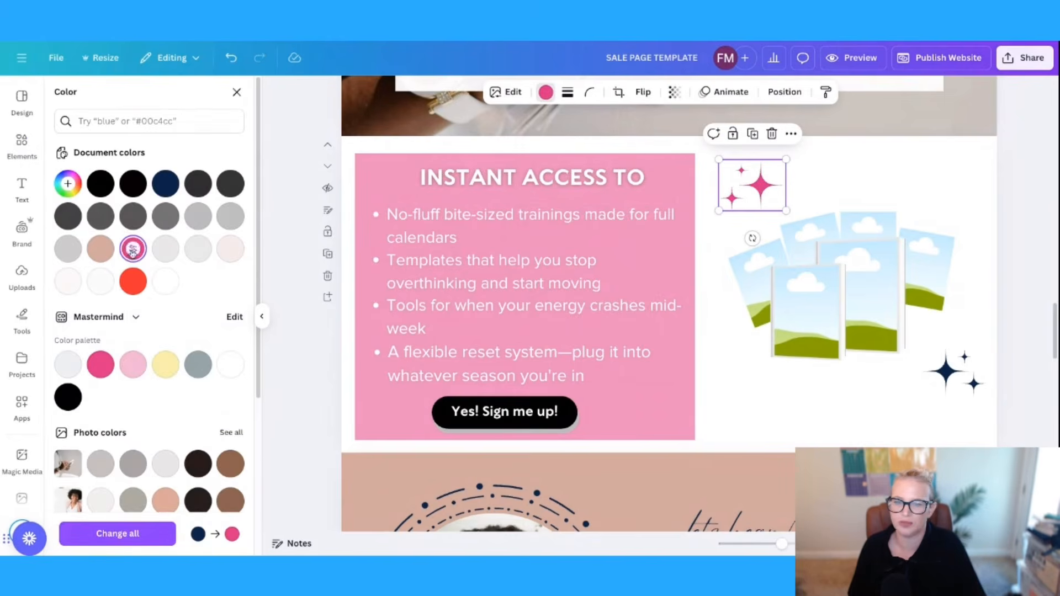
Step: Duplicate the pink sparkle graphic, colour the rear one gray #737373, and offset the pink one slightly over it as a shadow effect
left_click(753, 134)
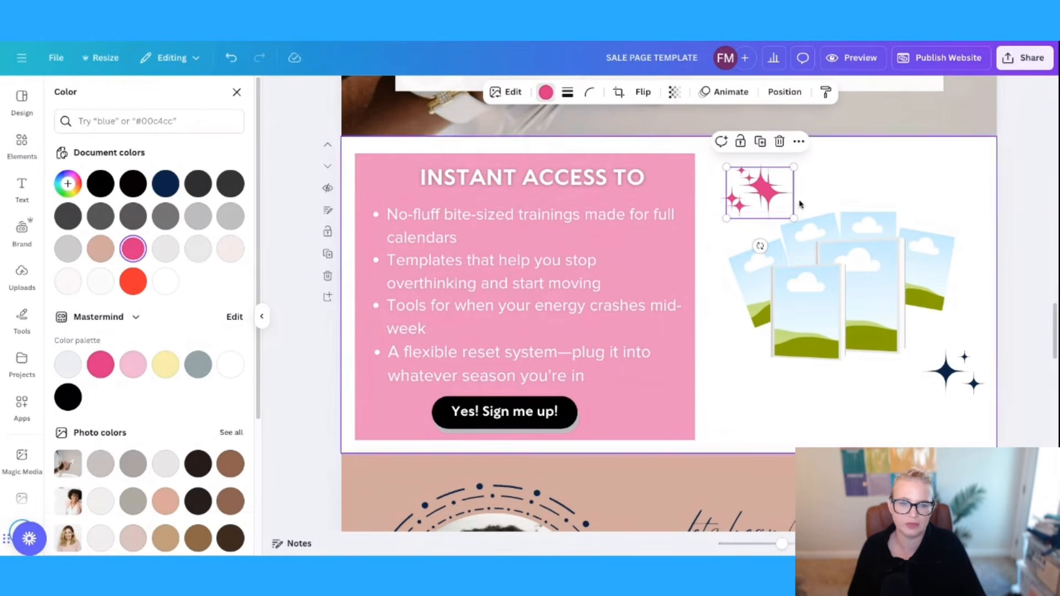
left_click(547, 94)
left_click(546, 94)
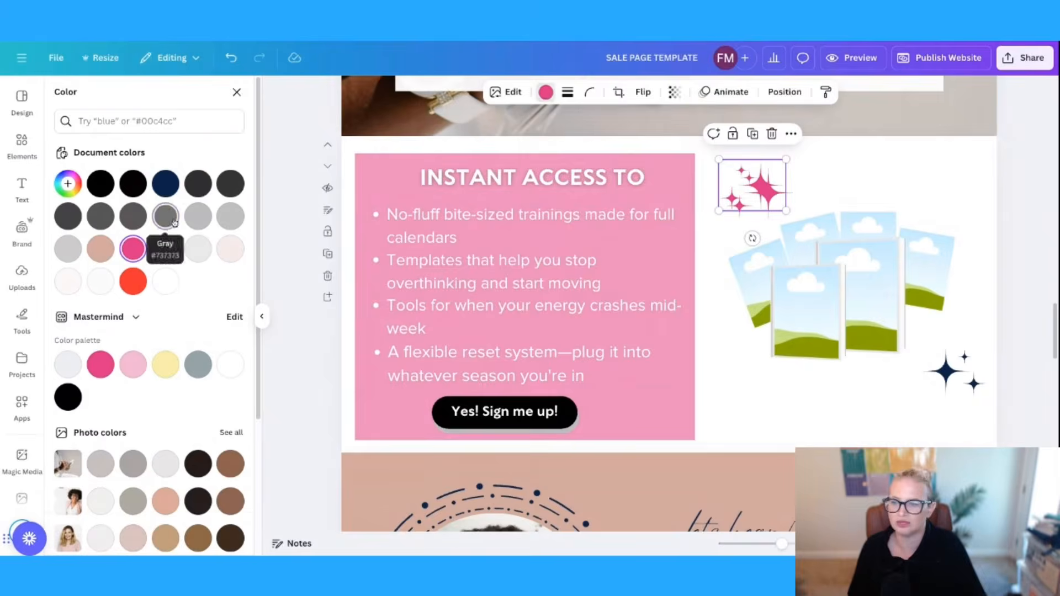
left_click(165, 217)
left_click(770, 191)
left_click_drag(785, 544, 807, 544)
scroll(908, 339, "up", 3)
scroll(912, 332, "up", 3)
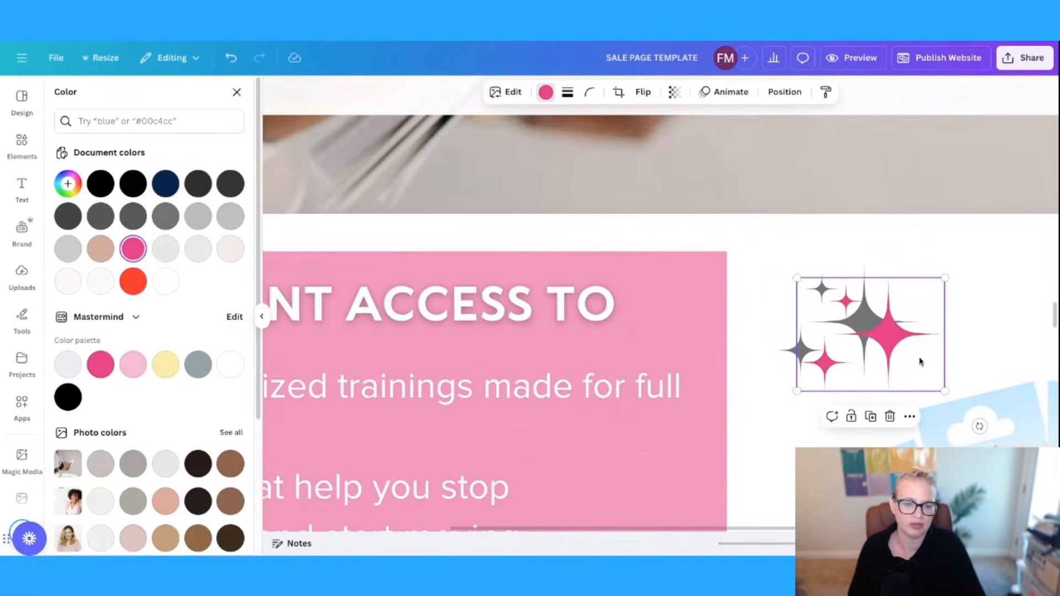
left_click_drag(920, 362, 896, 354)
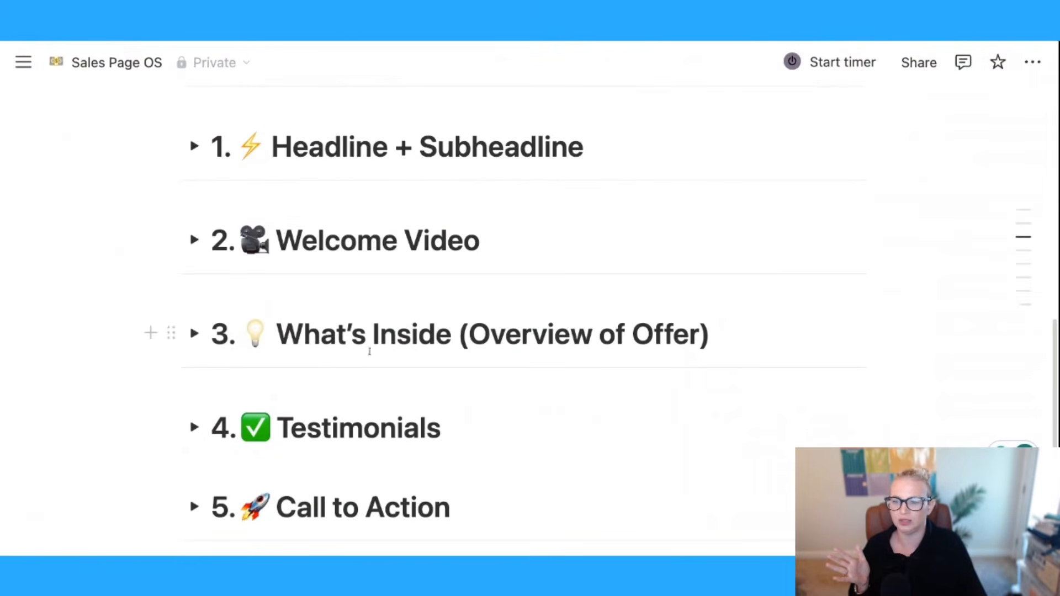
Step: Switch to the Sales Page OS notes and read the Testimonials section, including its tips for collecting testimonials ethically
scroll(740, 426, "down", 2)
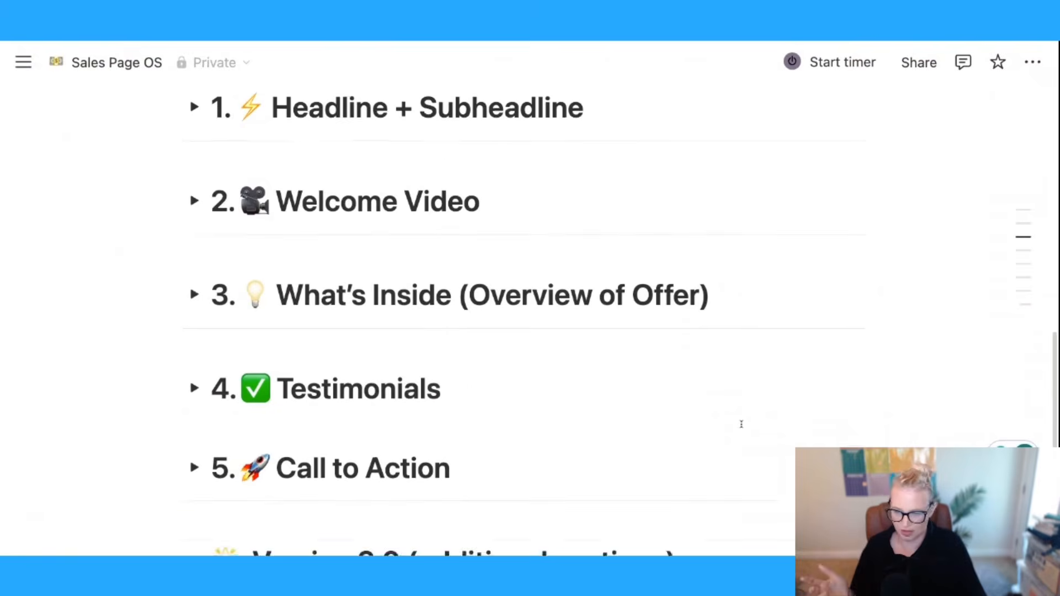
scroll(741, 424, "down", 1)
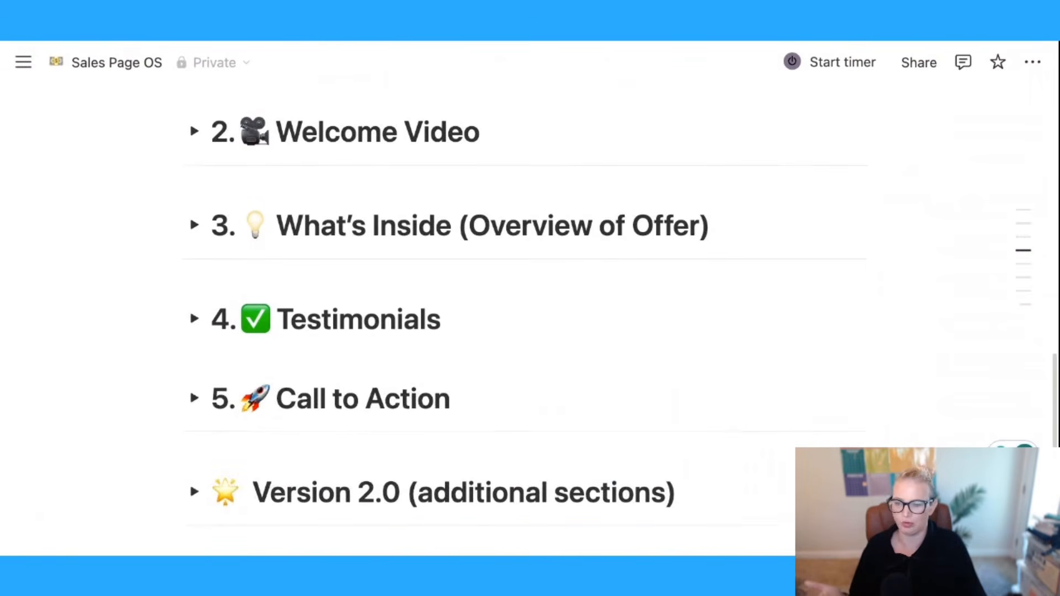
scroll(654, 354, "down", 1)
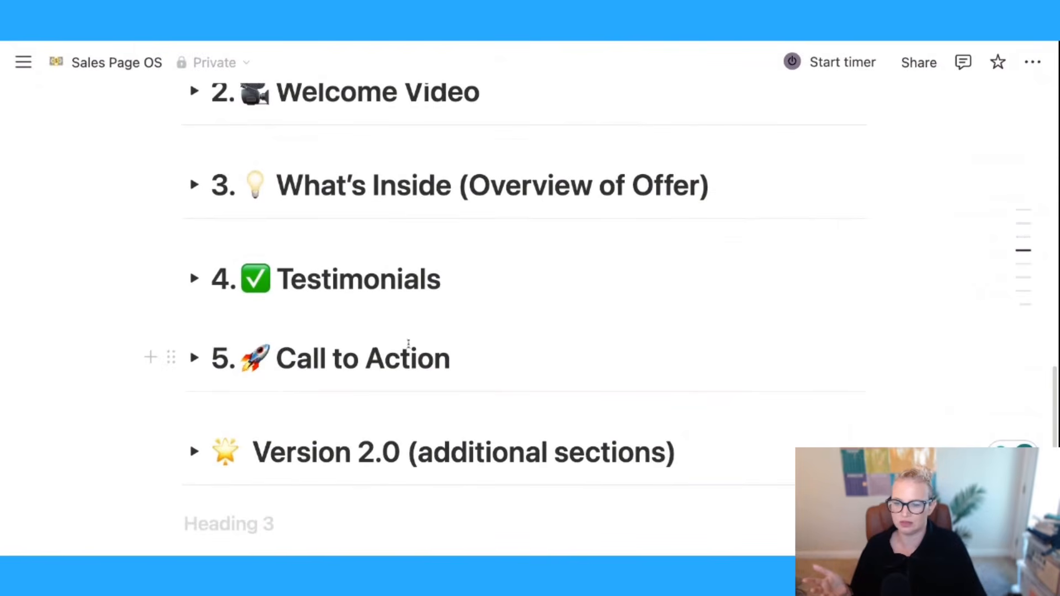
left_click(194, 278)
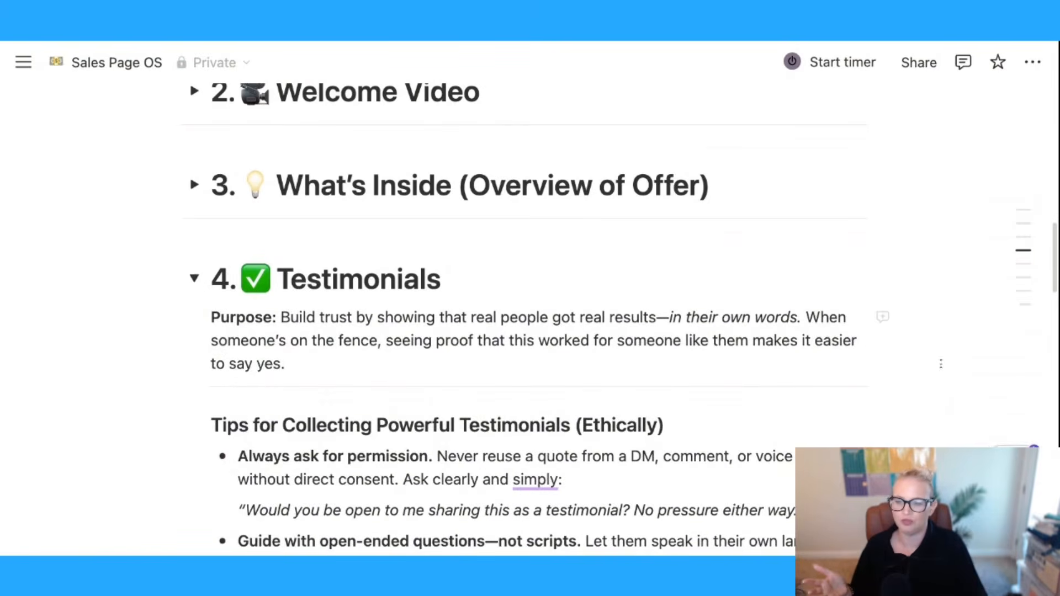
scroll(839, 345, "down", 3)
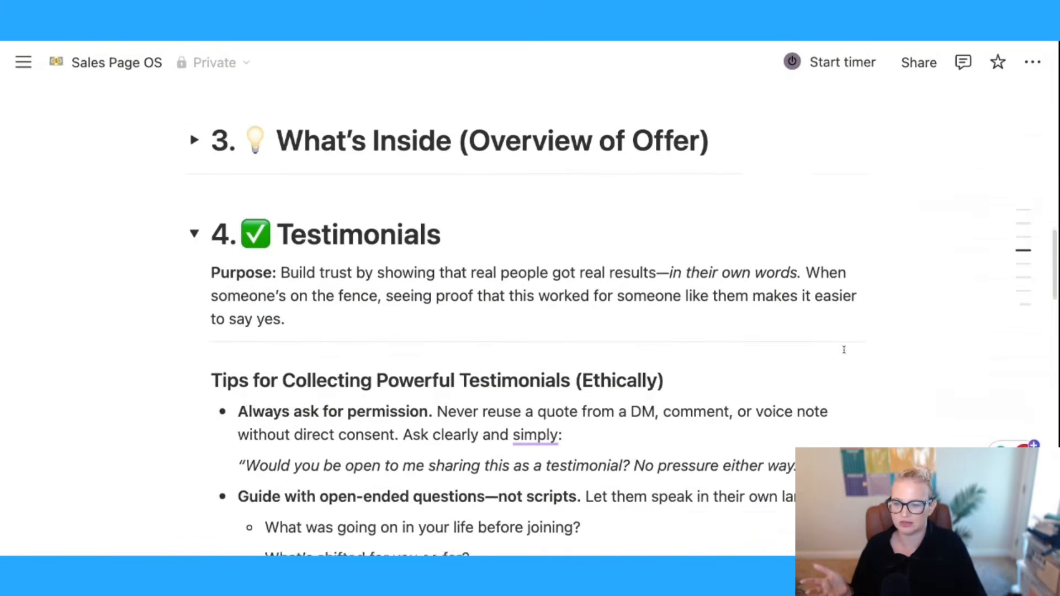
scroll(845, 349, "down", 5)
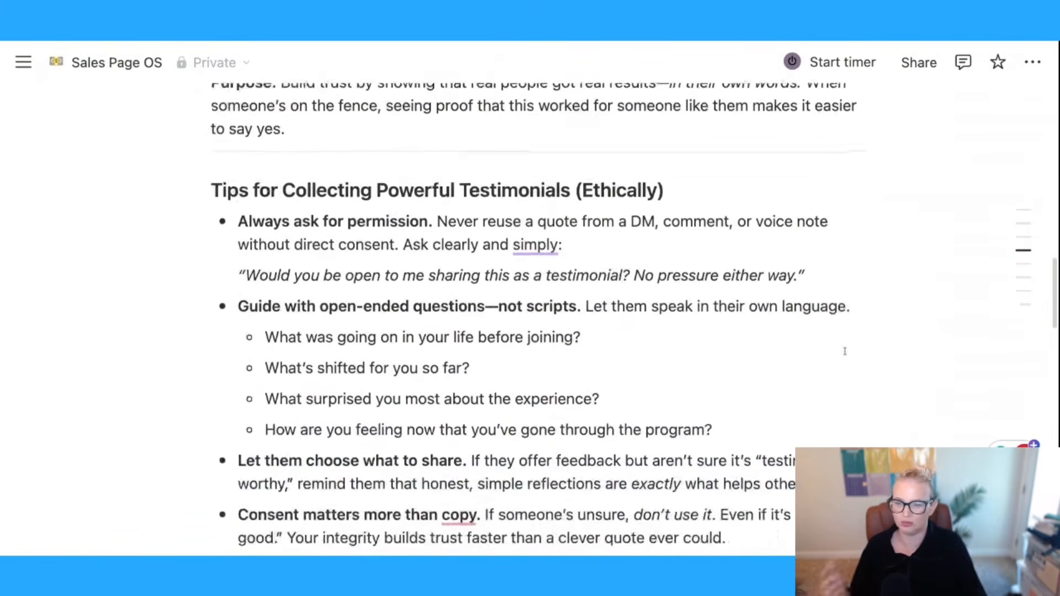
scroll(845, 351, "down", 3)
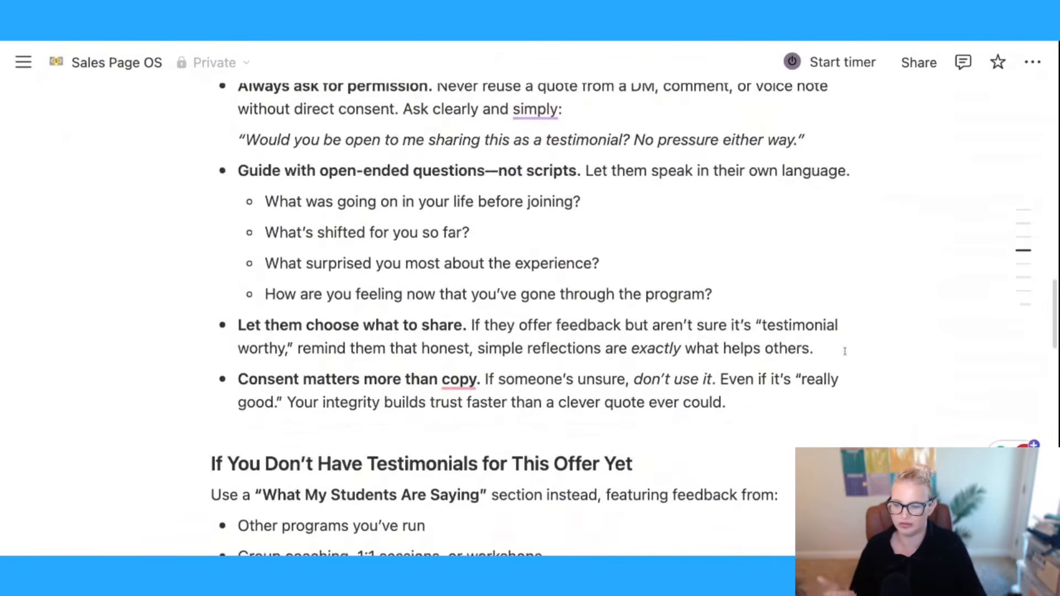
scroll(845, 352, "down", 1)
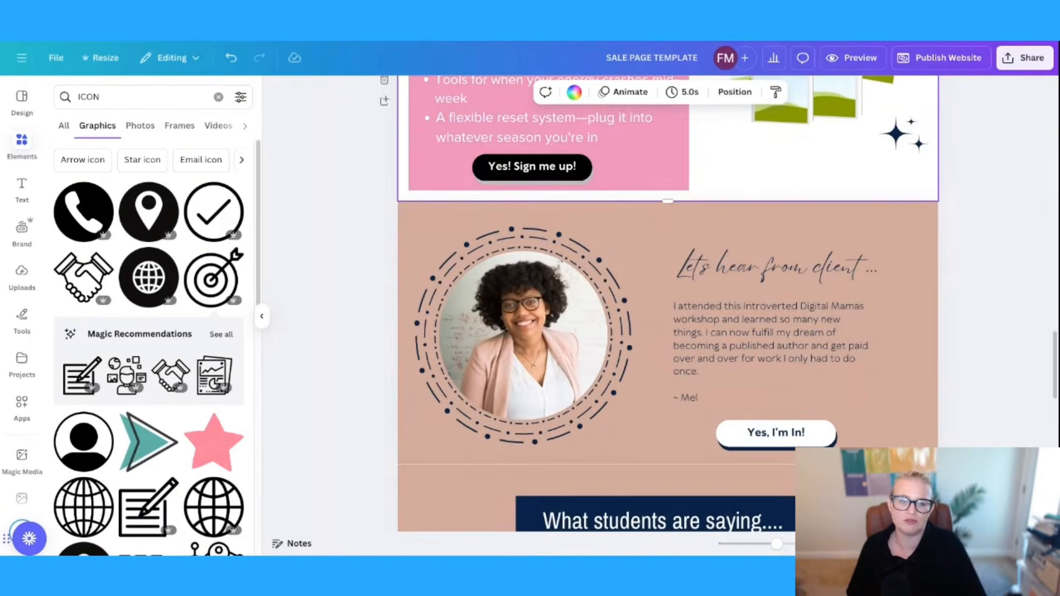
Step: Reword the "What students are saying...." heading in title case, adding the coach's first name before "Students Are Saying"
scroll(669, 304, "down", 3)
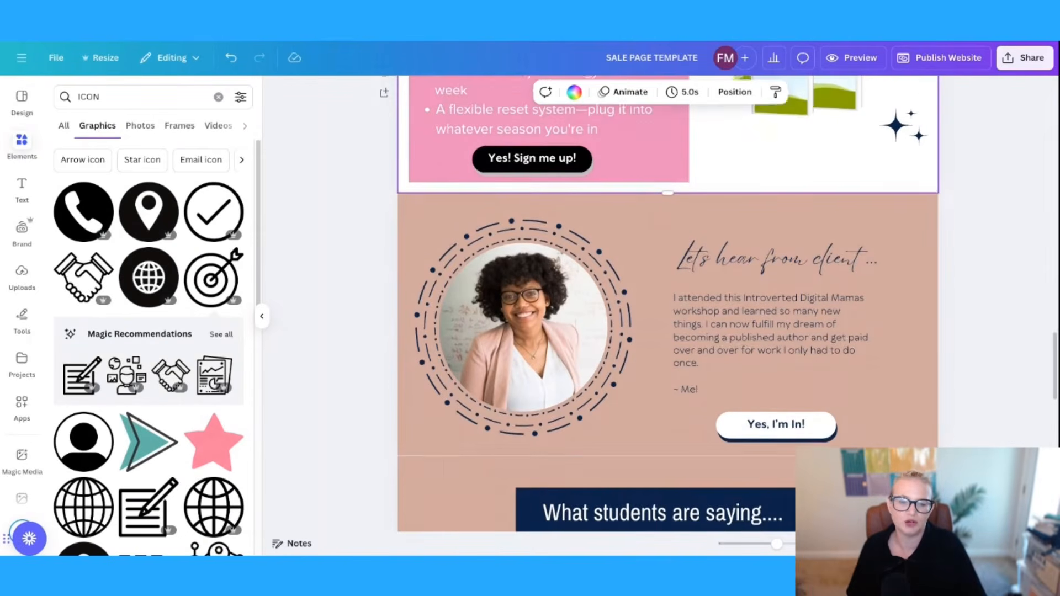
scroll(668, 304, "down", 5)
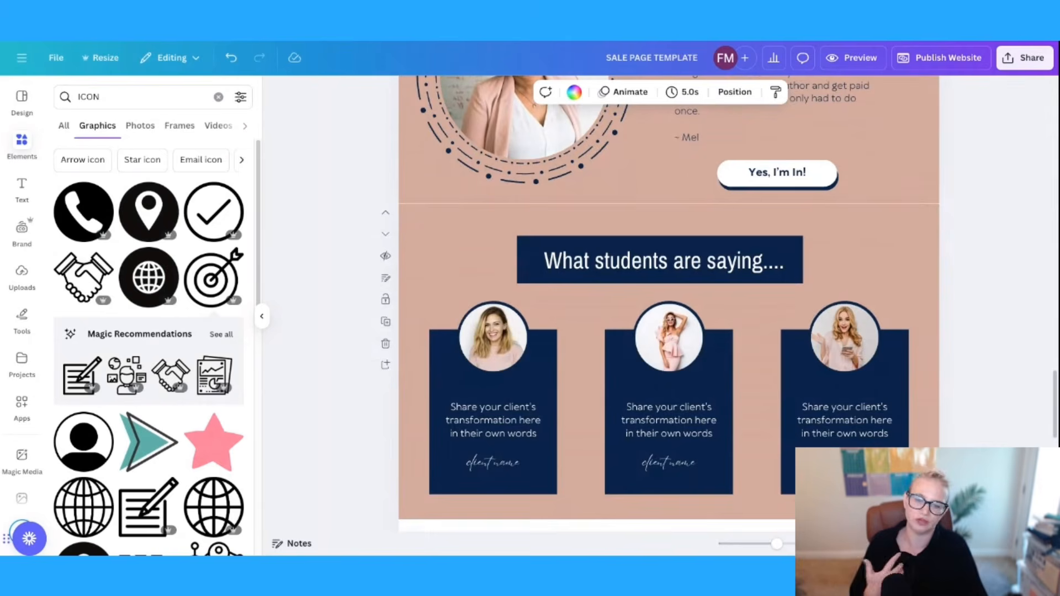
left_click(722, 265)
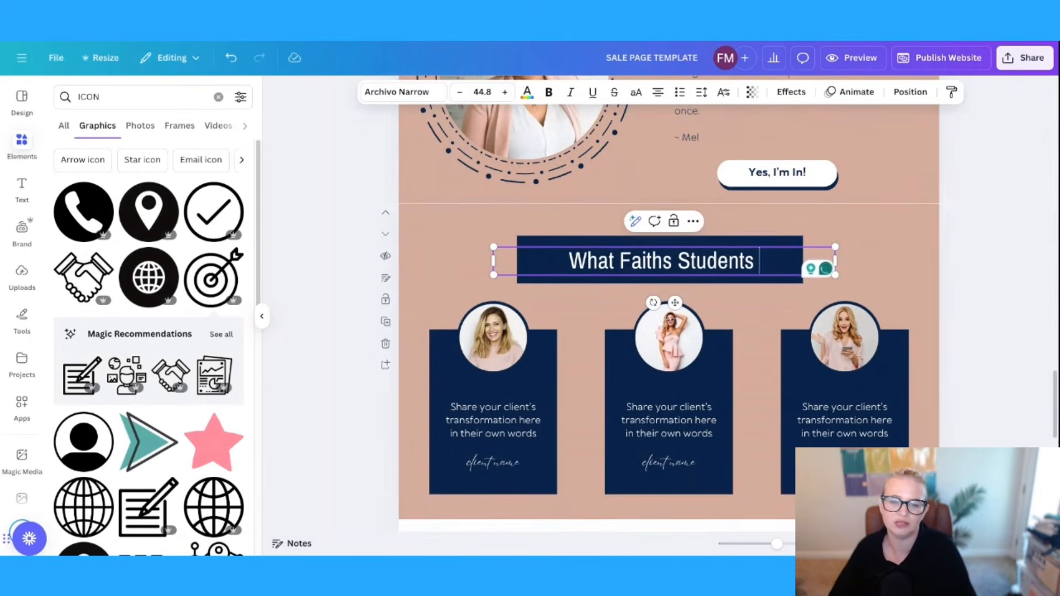
type("Are Saying")
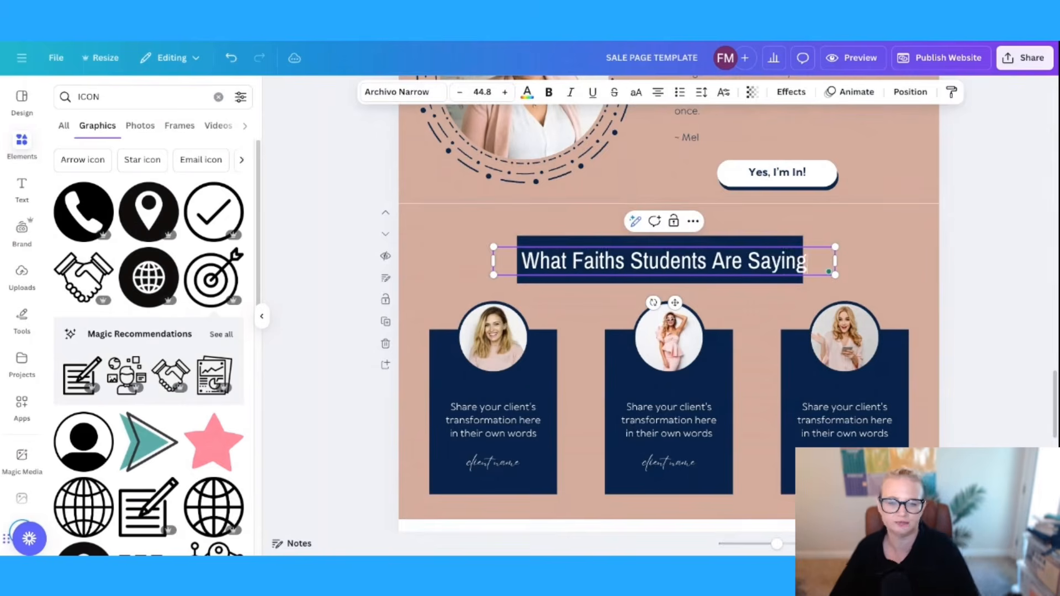
Step: Widen the navy rectangle behind the student testimonials heading on both sides so it covers the full text
left_click(781, 236)
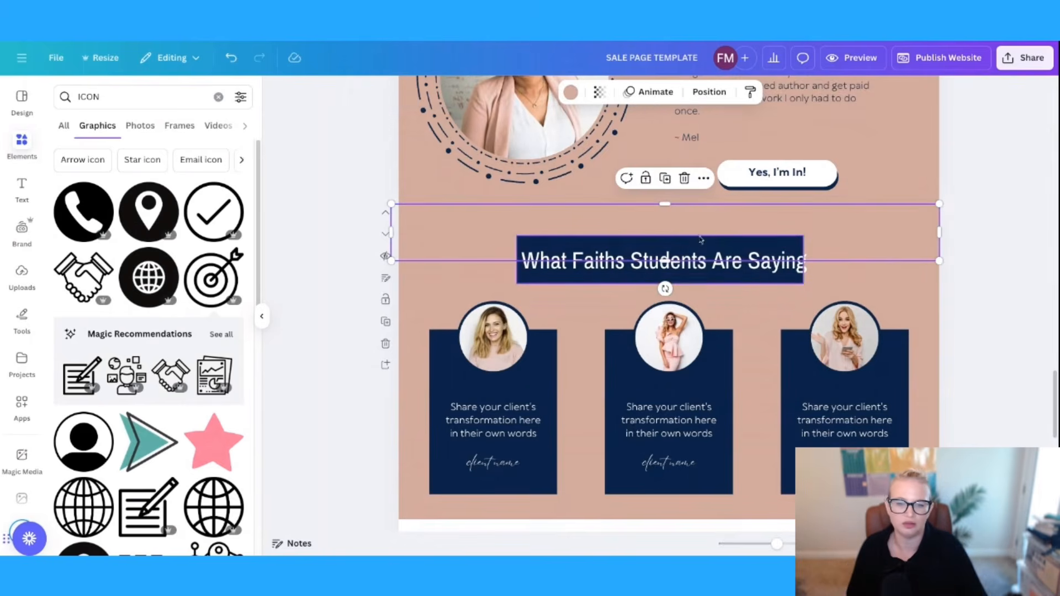
left_click(695, 249)
left_click(698, 242)
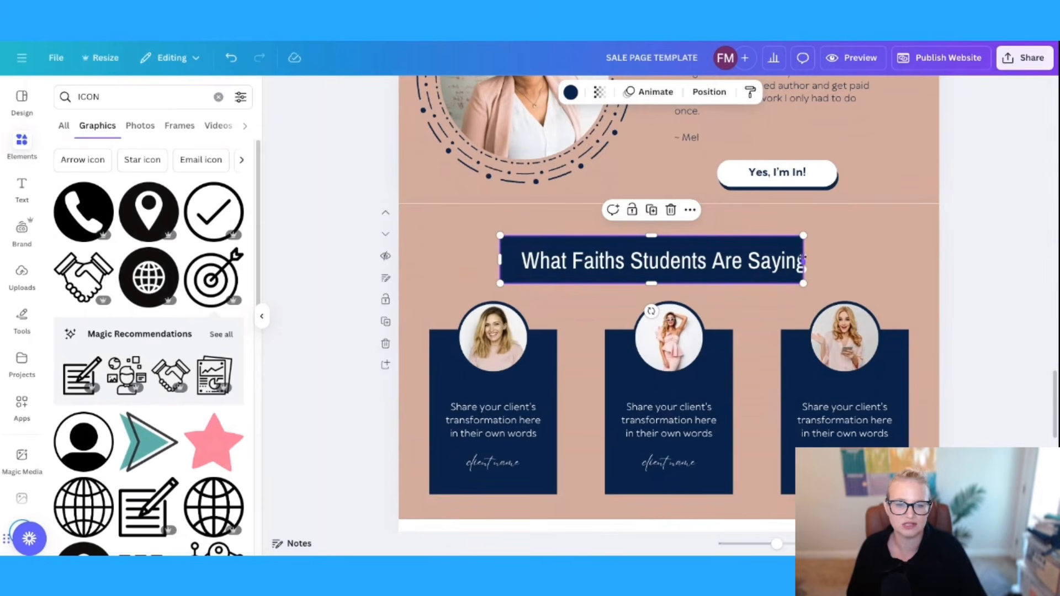
left_click_drag(803, 260, 829, 259)
scroll(487, 293, "down", 1)
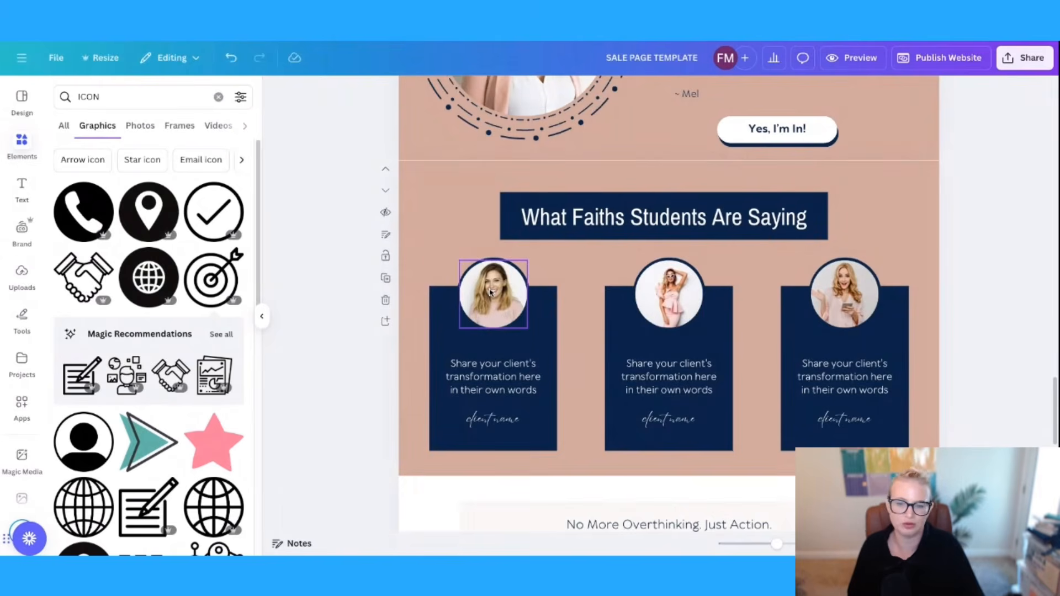
Step: Open the additional options for the "Yes, I'm In!" button shape in the client testimonial section
scroll(979, 276, "up", 3)
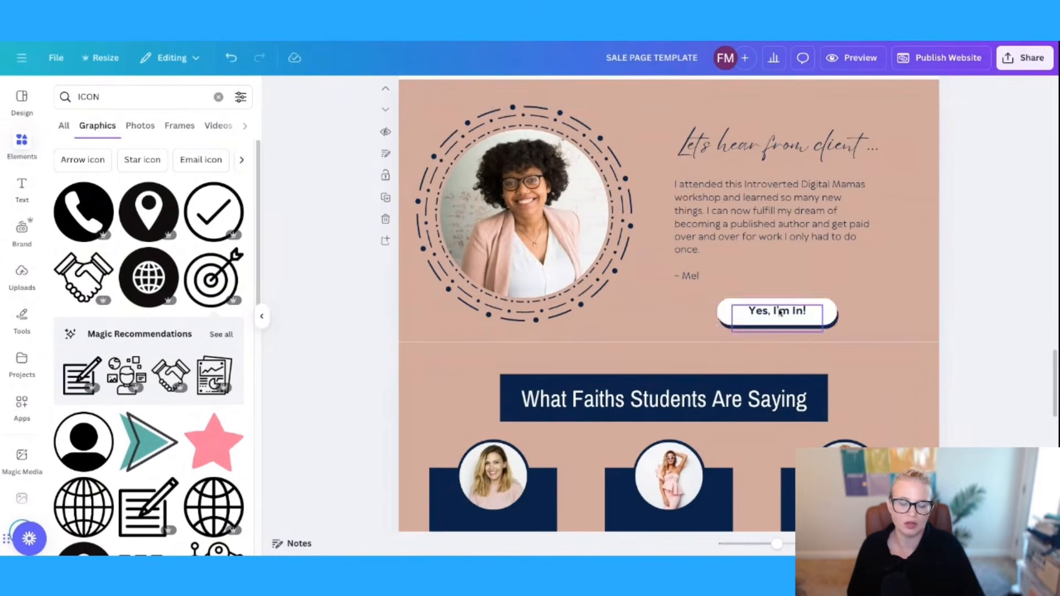
left_click(725, 322)
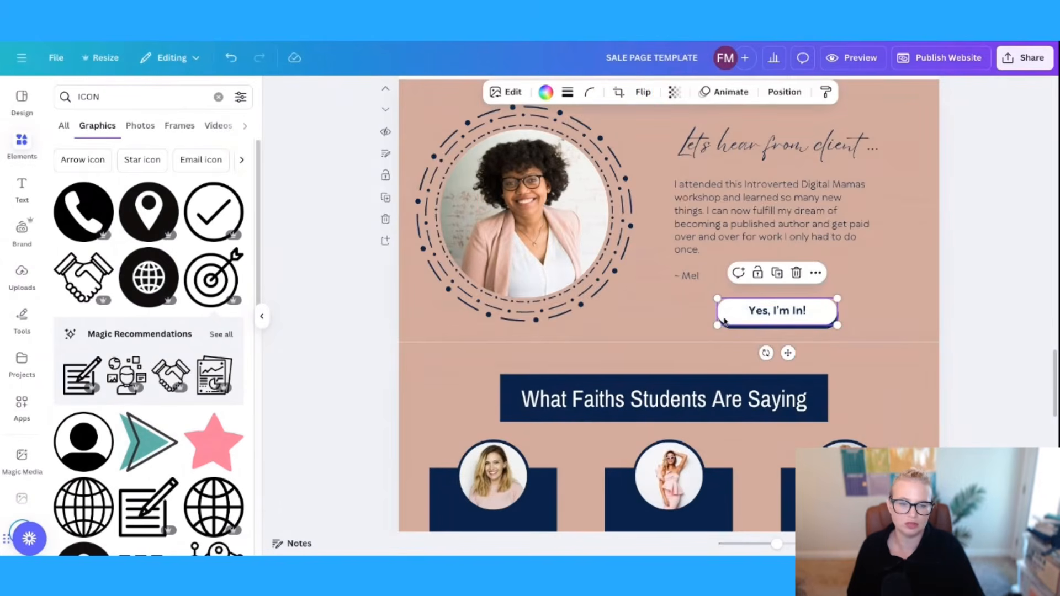
left_click(817, 274)
left_click(904, 243)
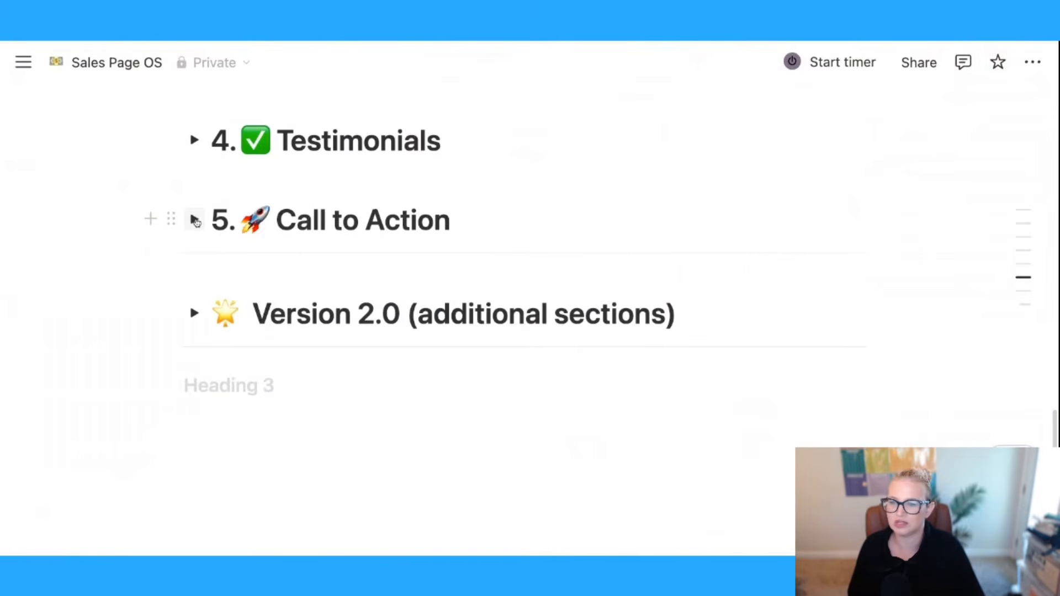
Step: Read the Call to Action section of the Sales Page OS notes, including copy options, ChatGPT prompts and tips, and collapse it
left_click(194, 220)
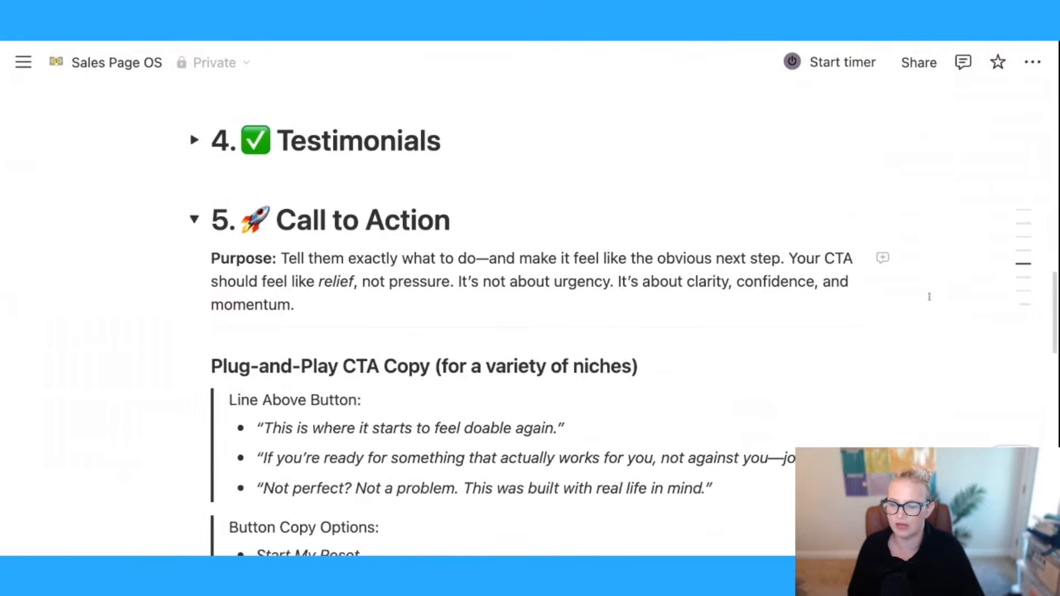
scroll(283, 160, "down", 2)
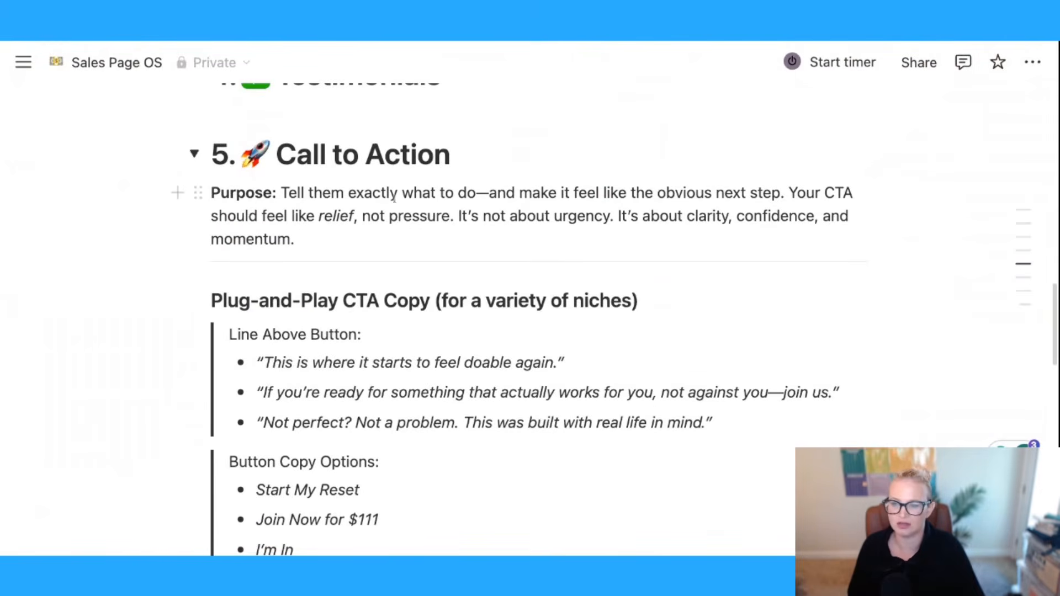
scroll(552, 238, "down", 5)
scroll(588, 252, "down", 15)
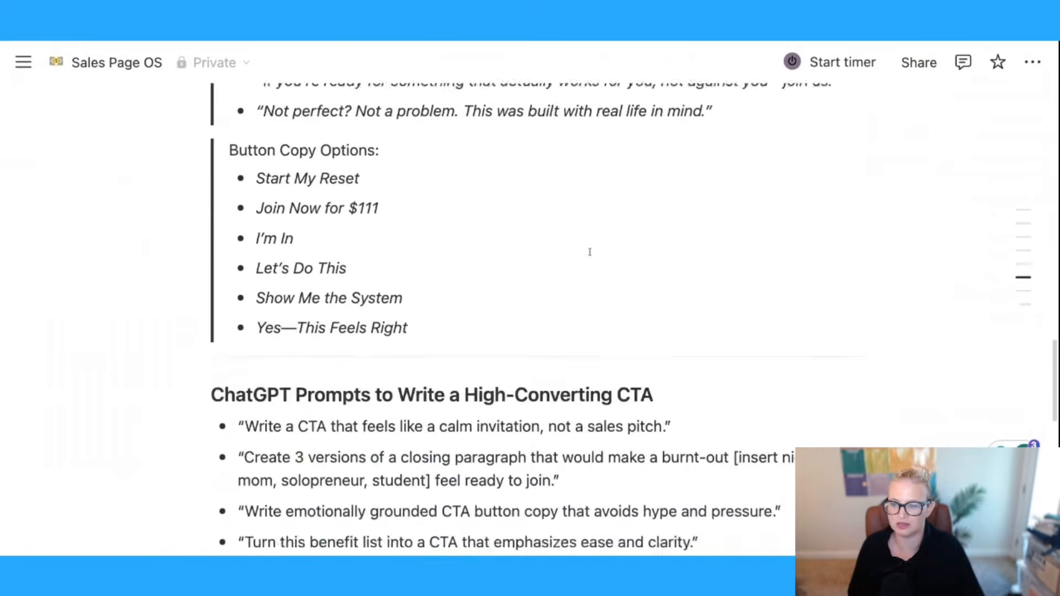
scroll(590, 250, "down", 1)
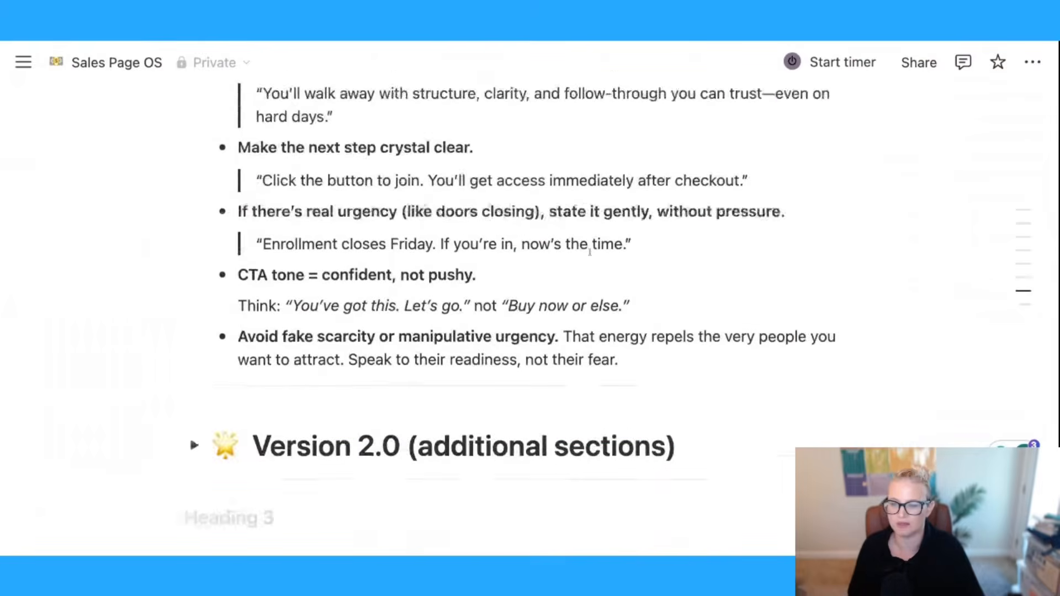
scroll(589, 244, "up", 18)
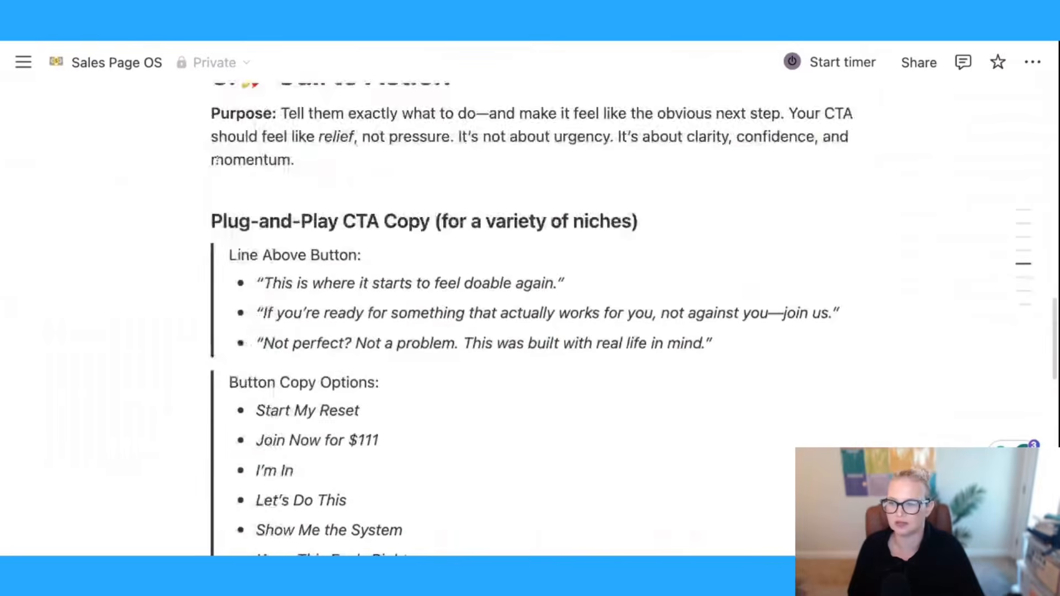
scroll(530, 276, "up", 5)
left_click(195, 285)
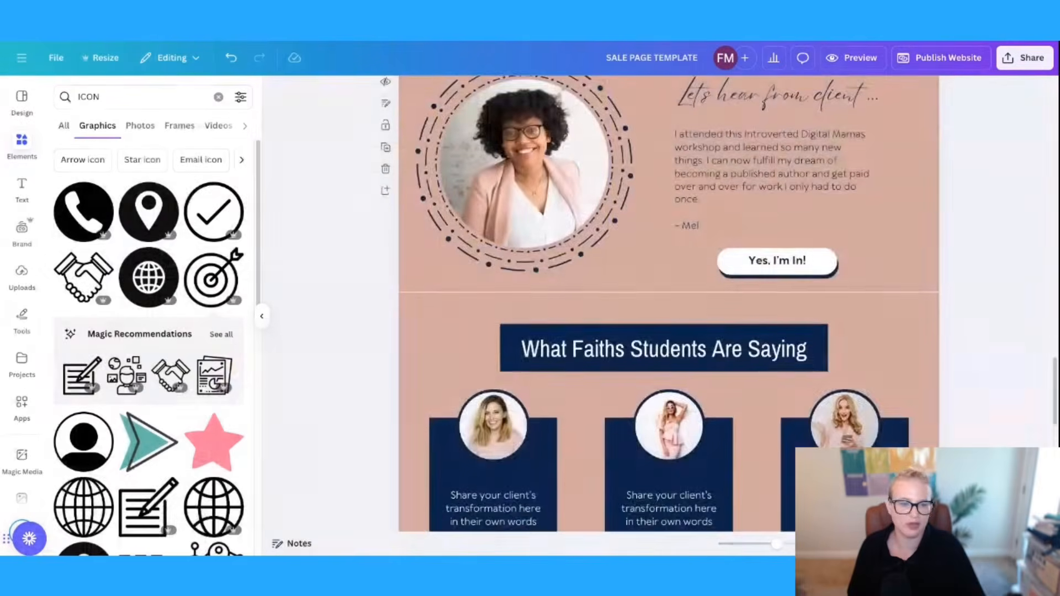
Step: Switch back to Canva and review the page from the student testimonials down to the call-to-action and pricing sections
scroll(1030, 303, "down", 1)
scroll(1012, 233, "down", 8)
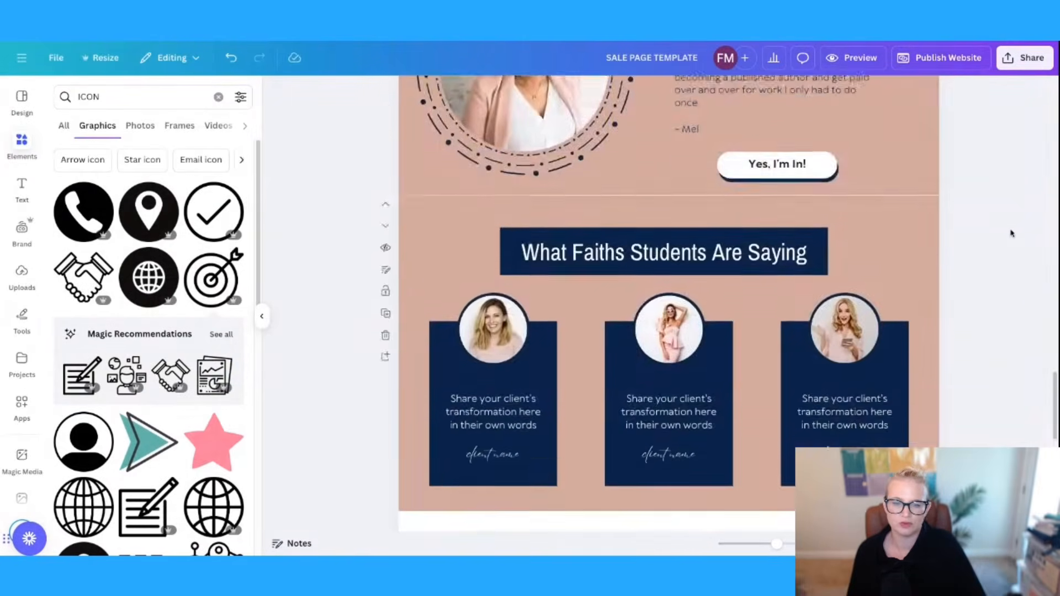
scroll(1012, 233, "down", 1)
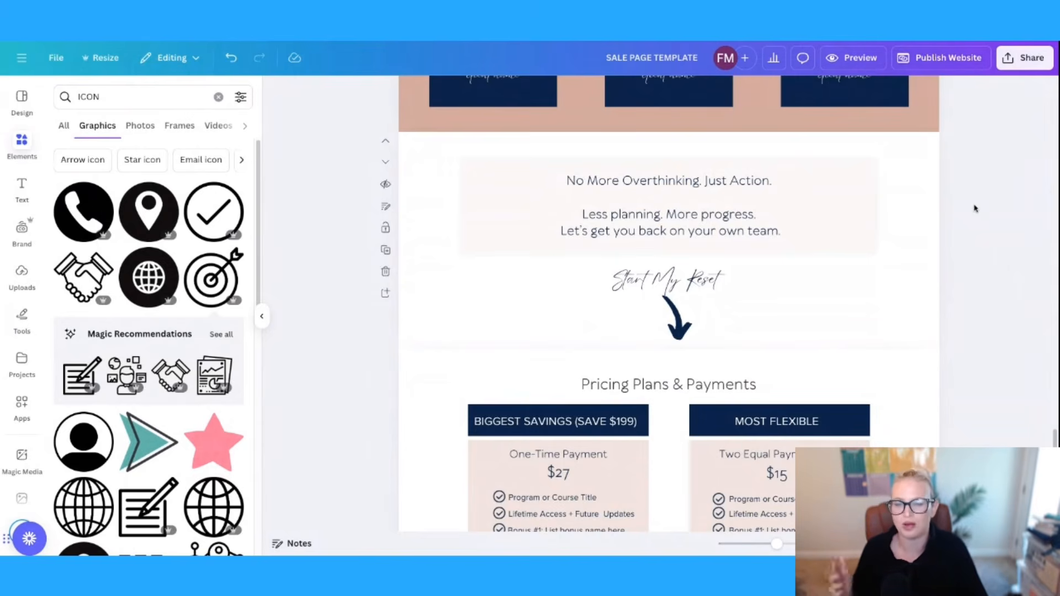
scroll(985, 210, "down", 3)
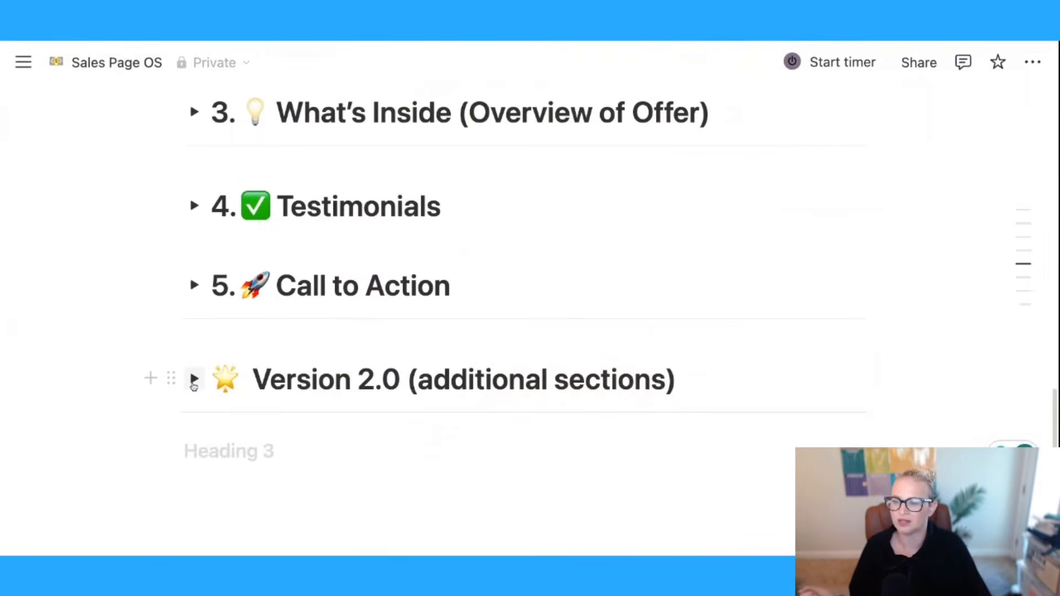
Step: In the Sales Page OS notes, expand Version 2.0 and copy the "Love it or leave it" 7-day guarantee line from the Guarantee Block
left_click(194, 380)
scroll(843, 282, "down", 6)
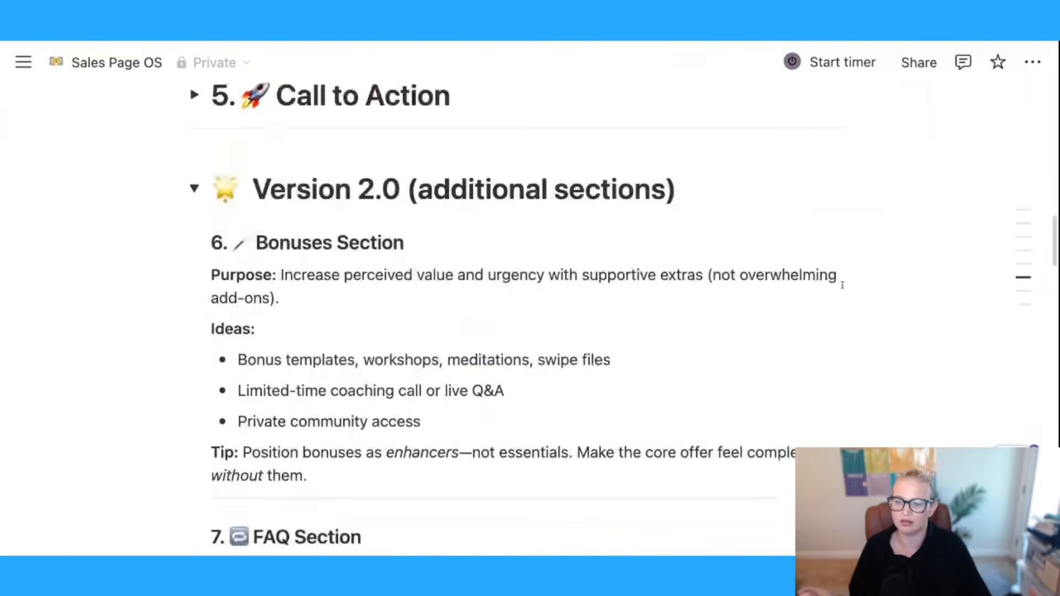
scroll(843, 286, "down", 3)
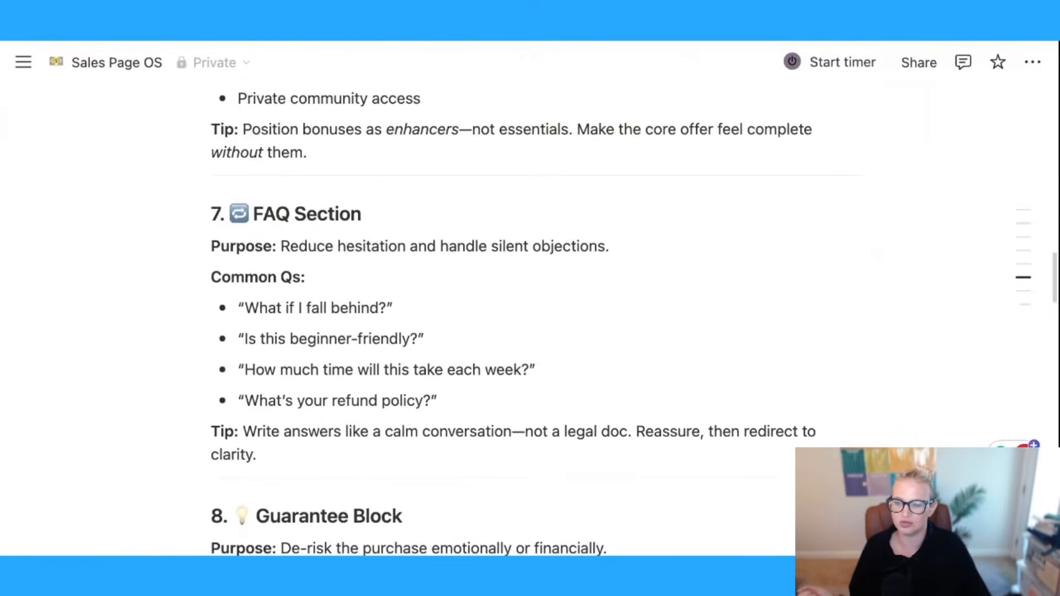
scroll(495, 234, "down", 6)
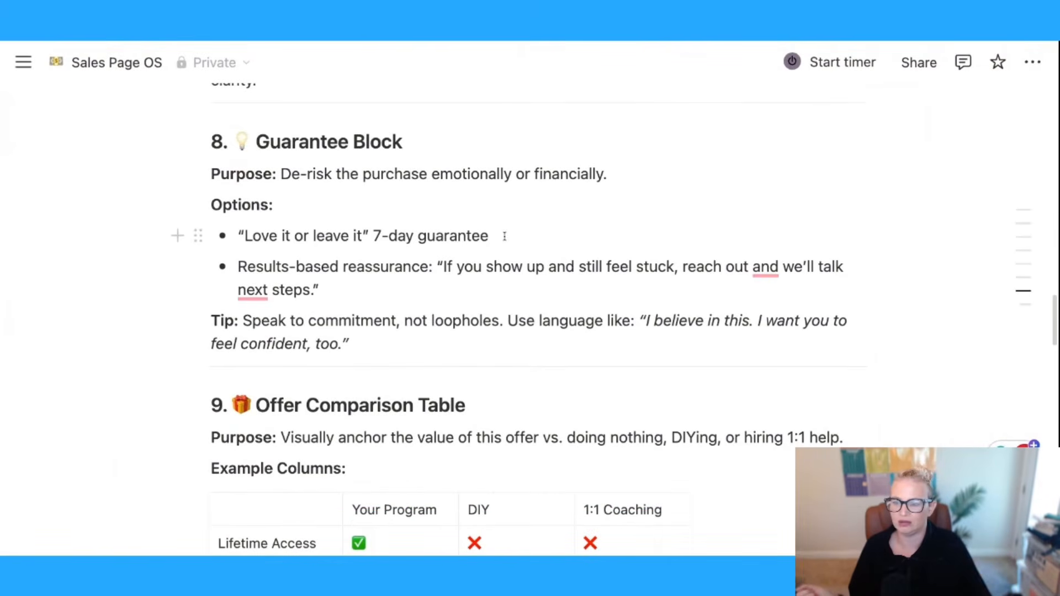
left_click_drag(257, 238, 502, 237)
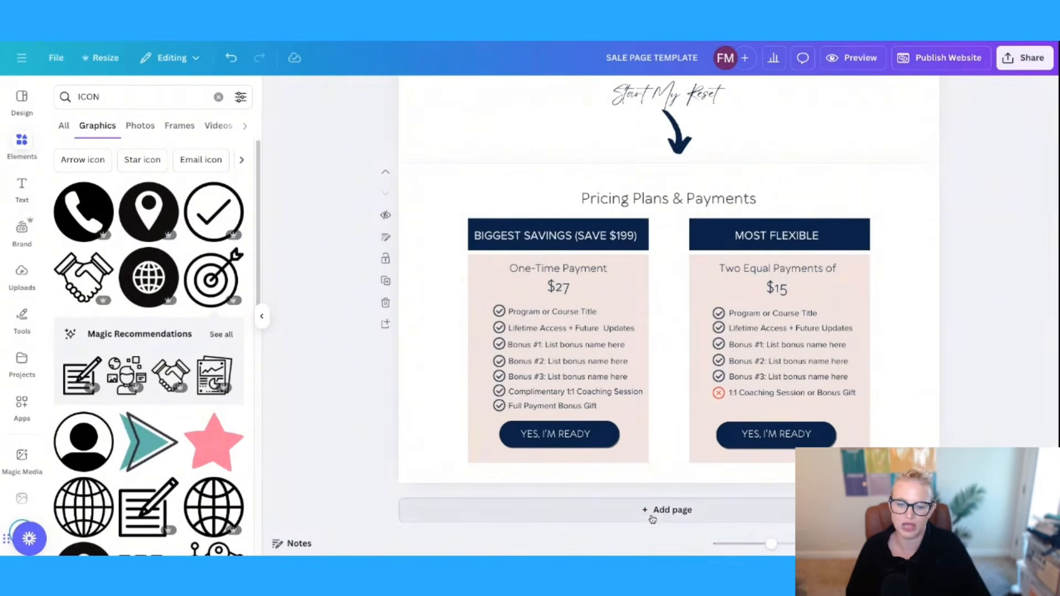
Step: Add a page in Canva below the pricing section with a matching heading that reads "Love it or leave it" 7-day guarantee
scroll(657, 516, "down", 2)
left_click(677, 135)
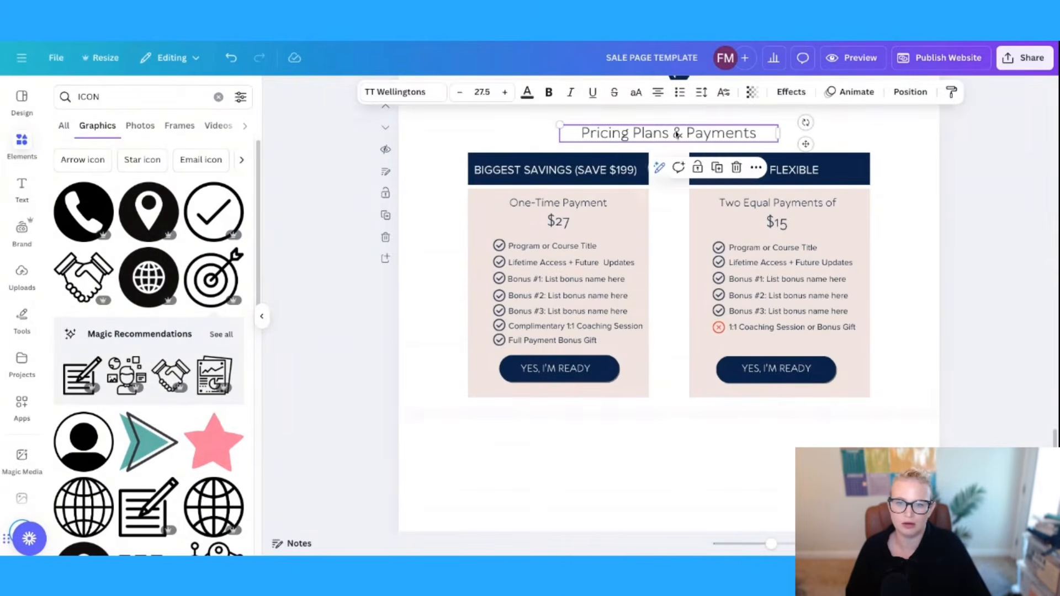
left_click(678, 167)
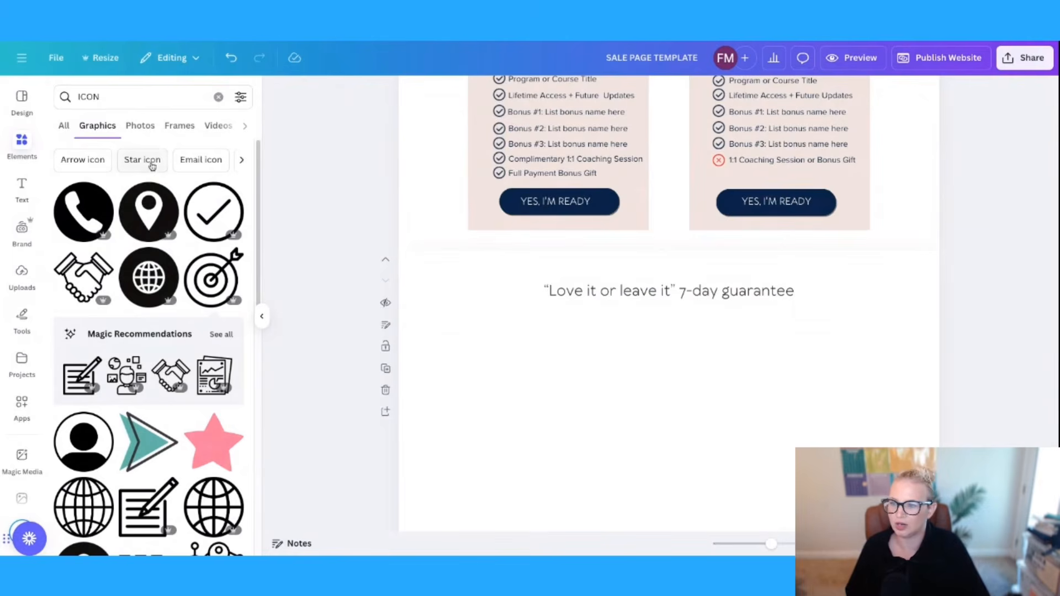
Step: Place a pink rounded rectangle behind the "Love it or leave it" 7-day guarantee heading and resize it to frame the text closely
left_click(20, 141)
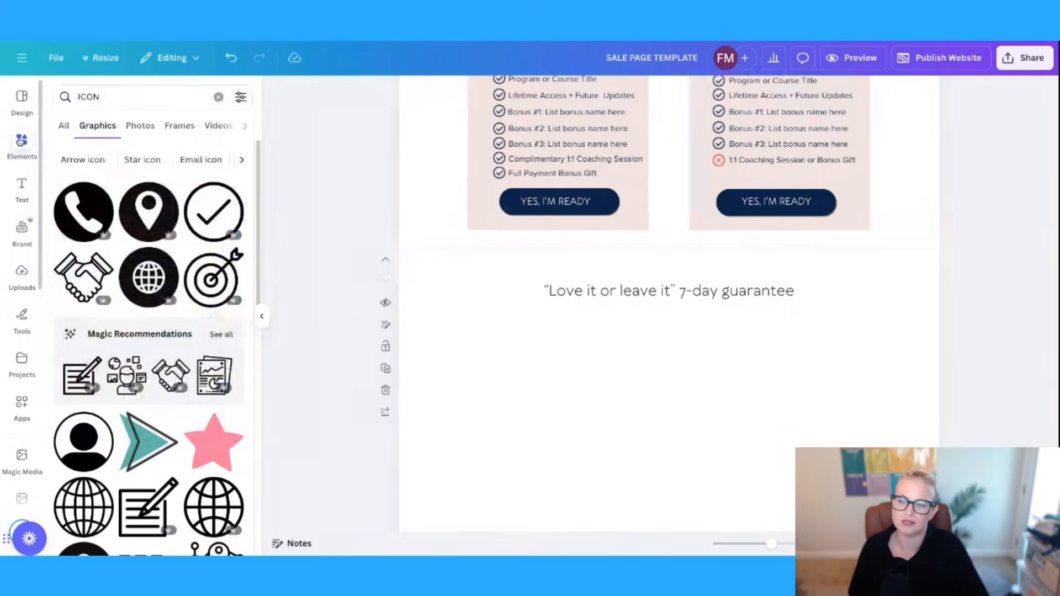
left_click(20, 142)
left_click(184, 165)
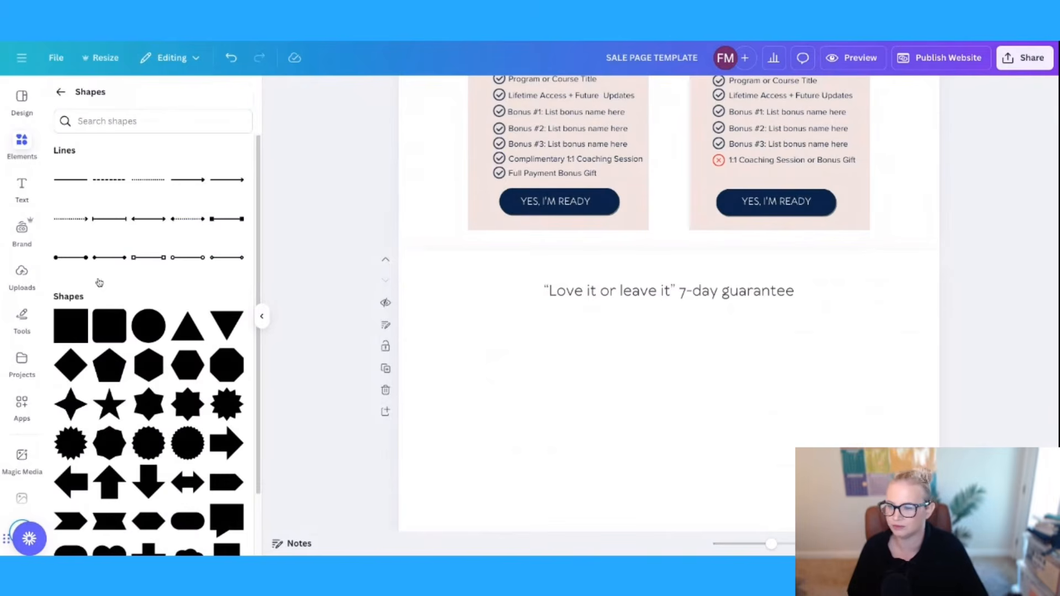
left_click(102, 331)
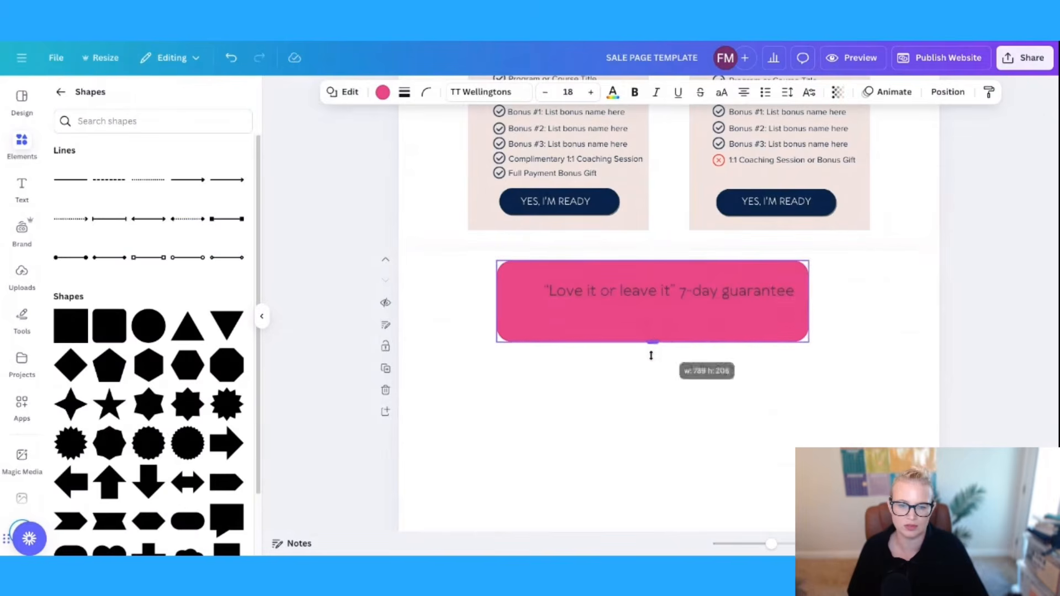
left_click_drag(652, 355, 678, 312)
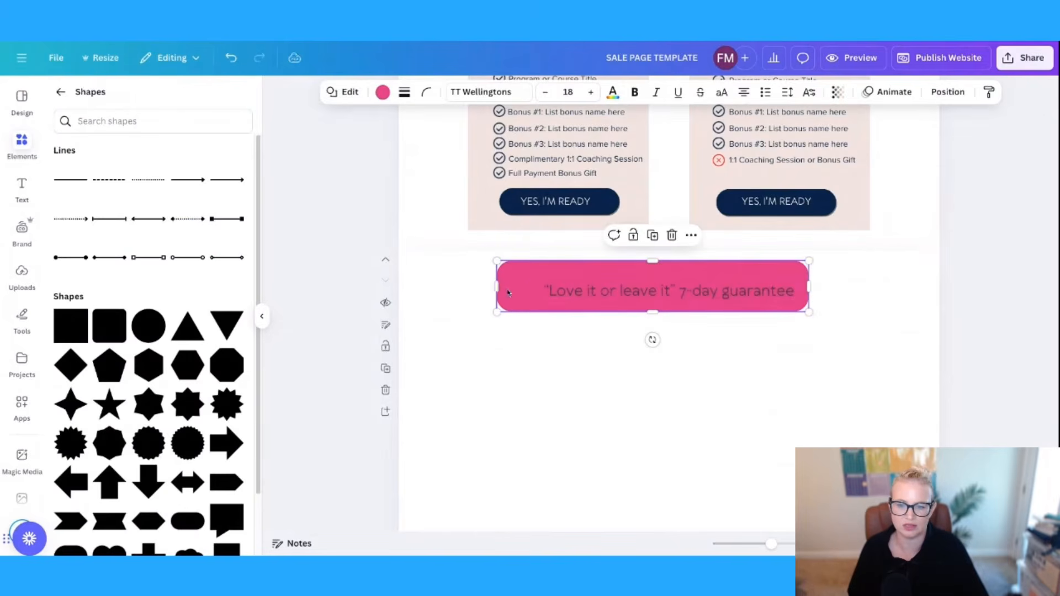
left_click_drag(508, 293, 540, 291)
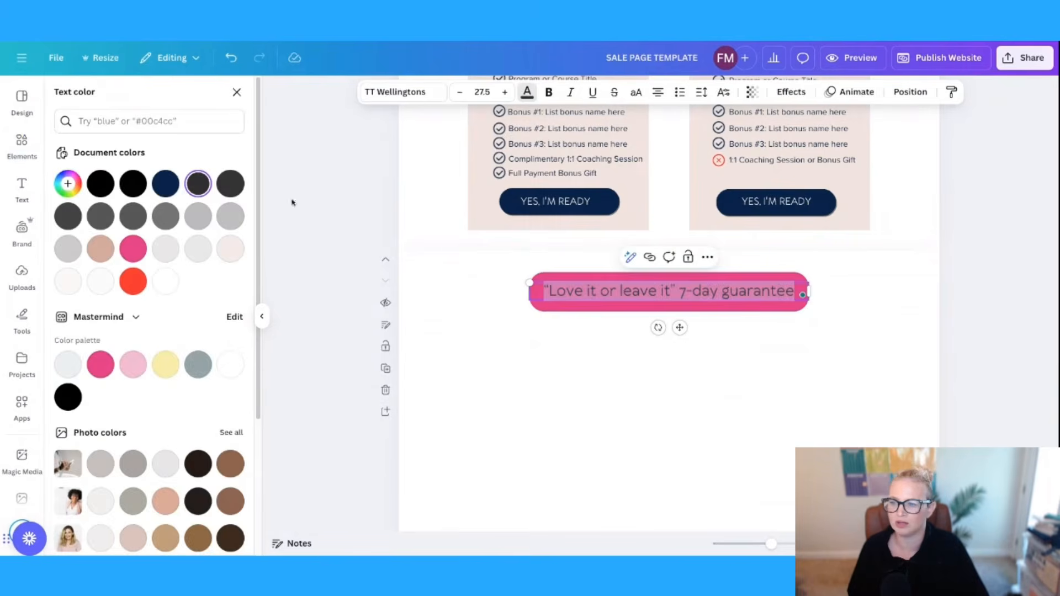
Step: Make the guarantee heading white and bold, and shorten its page with a pale pink background
left_click(174, 285)
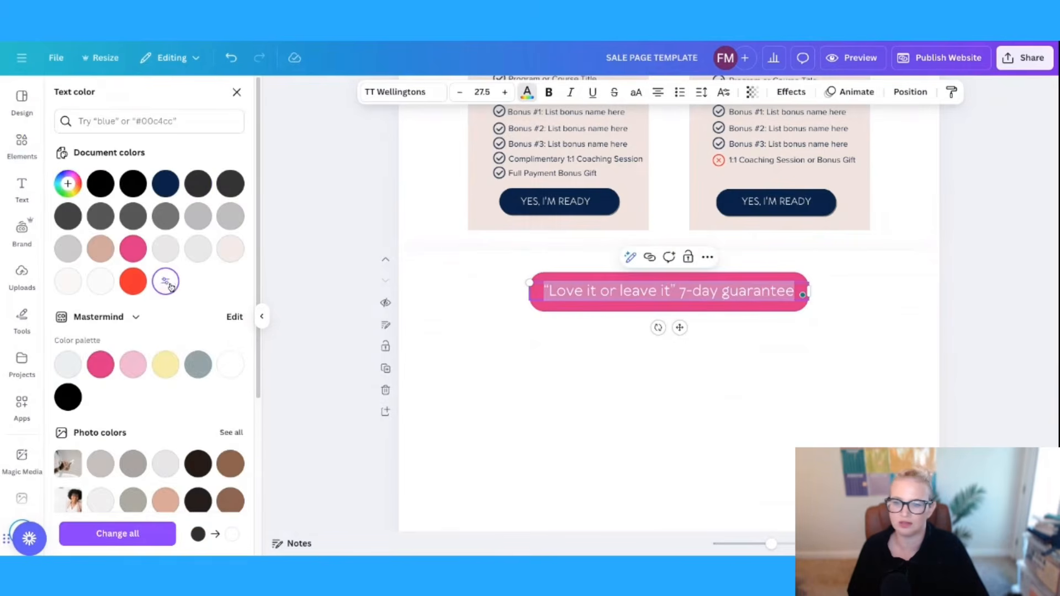
left_click(550, 94)
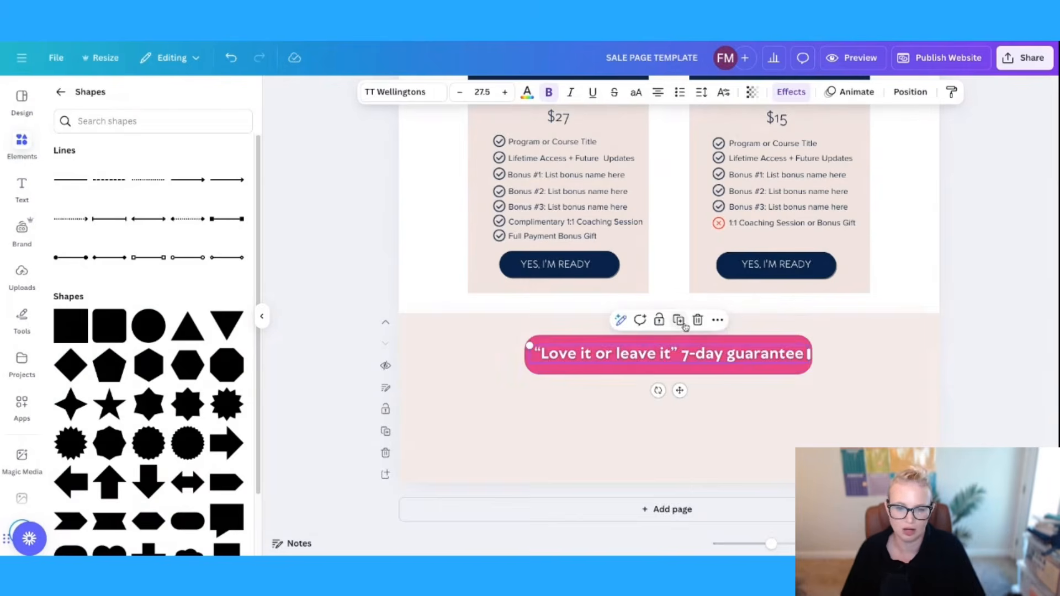
Step: Duplicate the guarantee heading below itself and reword the copy as "If you don't love it within 14 days email us for a no questions asked money back guarantee"
left_click(679, 320)
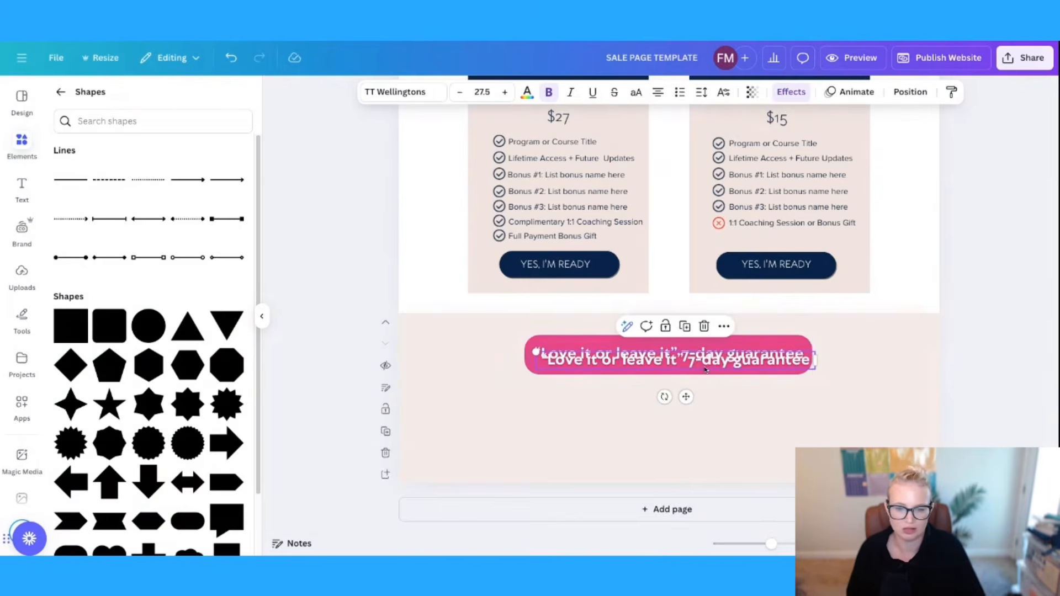
left_click_drag(685, 360, 685, 411)
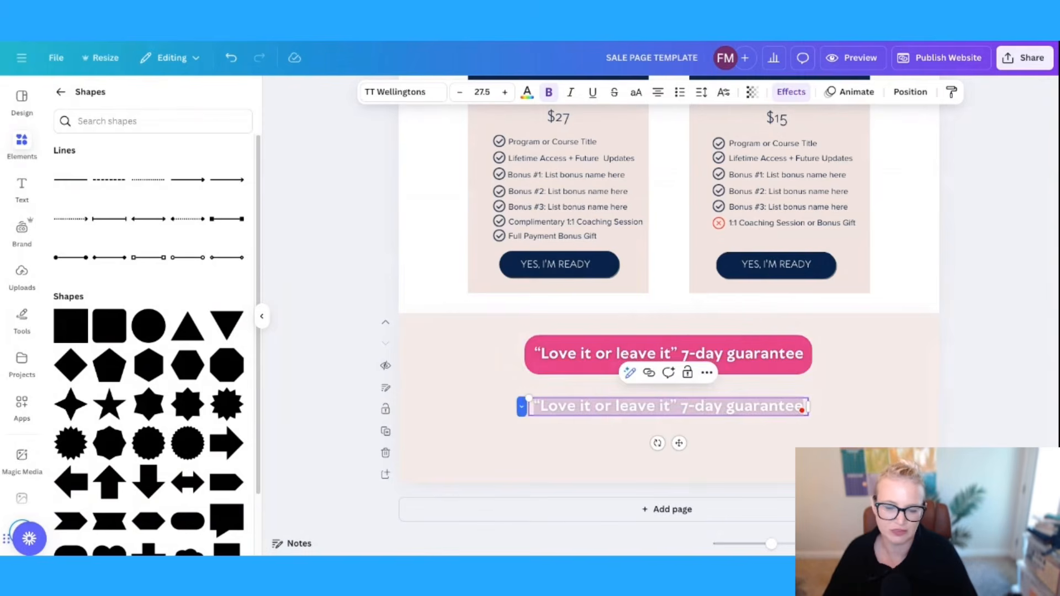
key("BackSpace")
type("If you don't love it in 7")
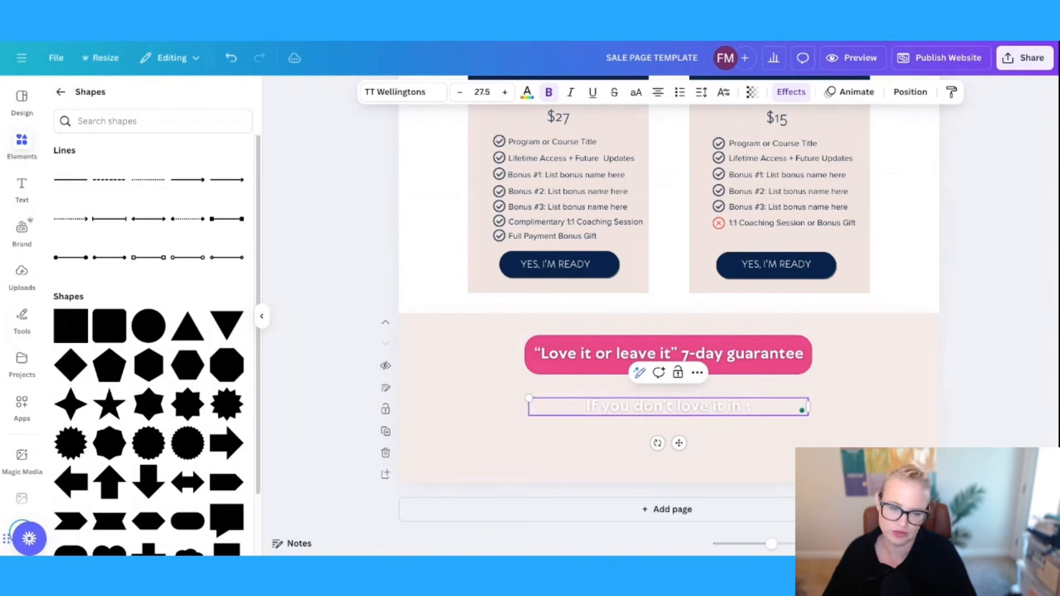
type("4 days email")
type("us")
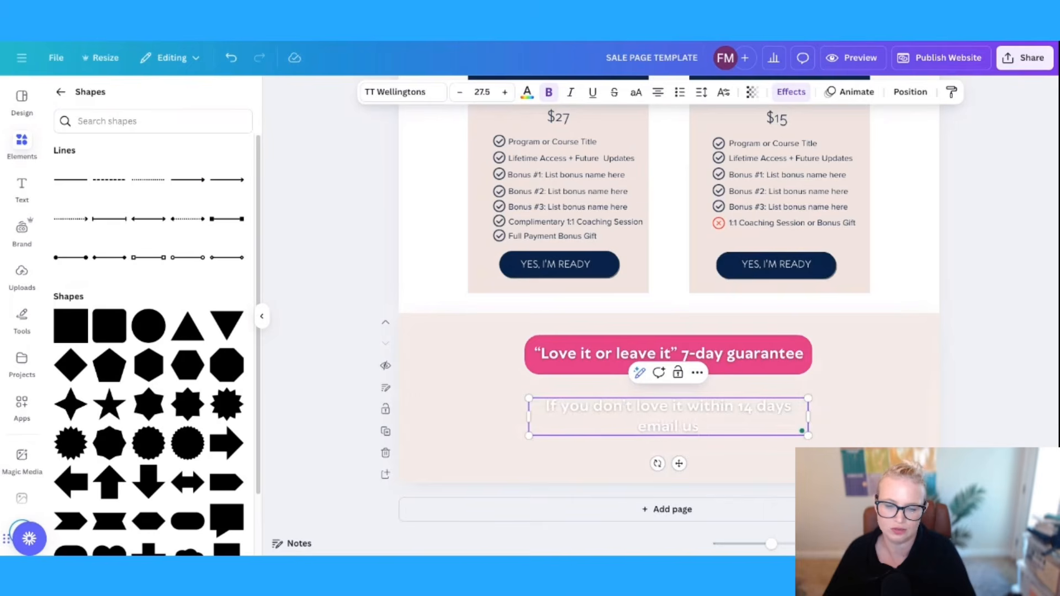
type(" for a no questions")
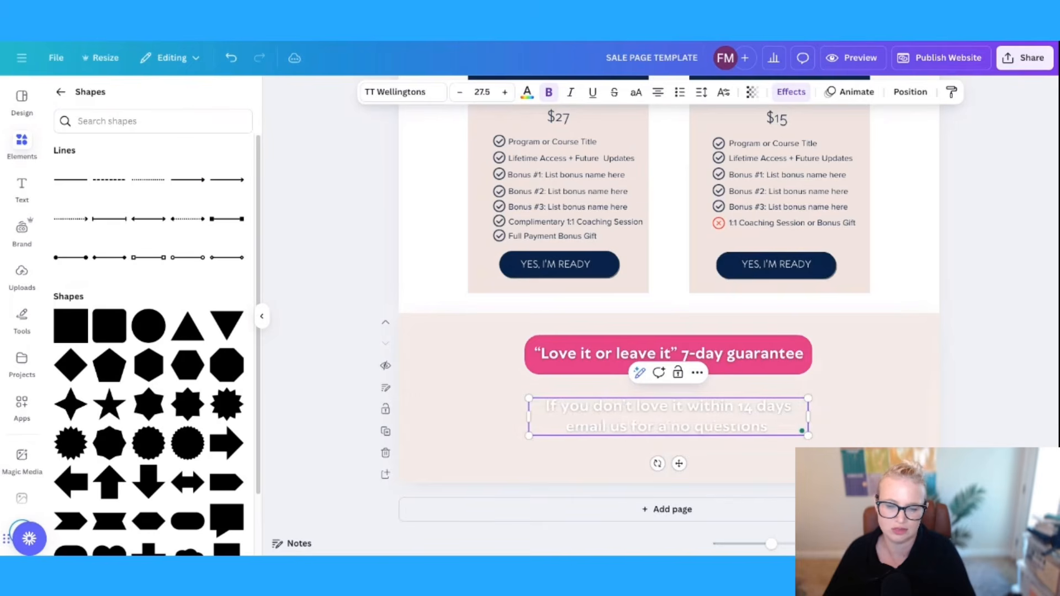
type(" asked money back guarantee")
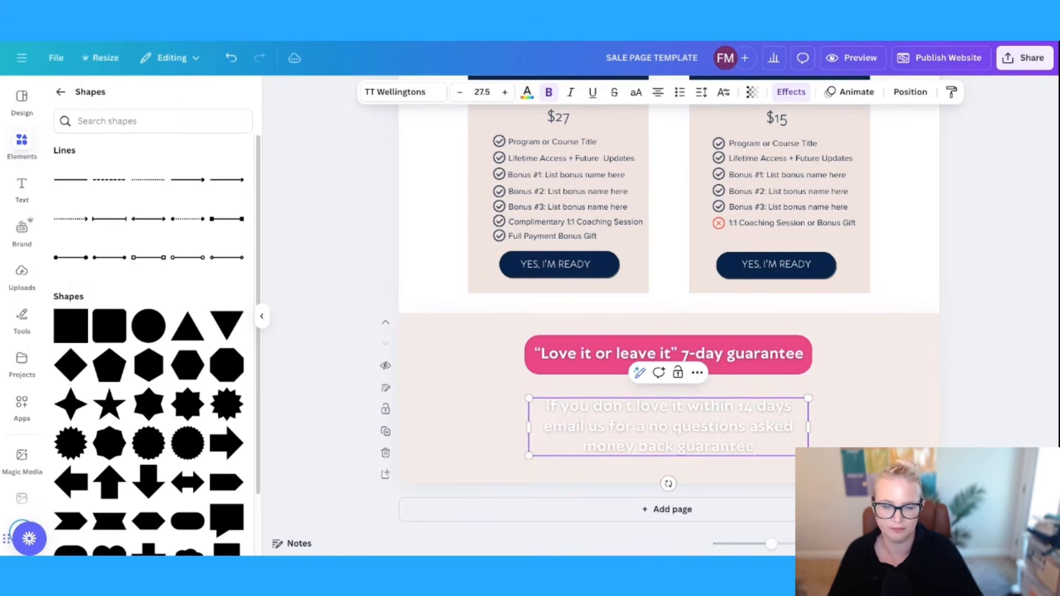
Step: Recolour the money back guarantee text dark grey and enlarge it to size 33.2, centred beneath the pink heading
key("ctrl+a")
left_click(527, 92)
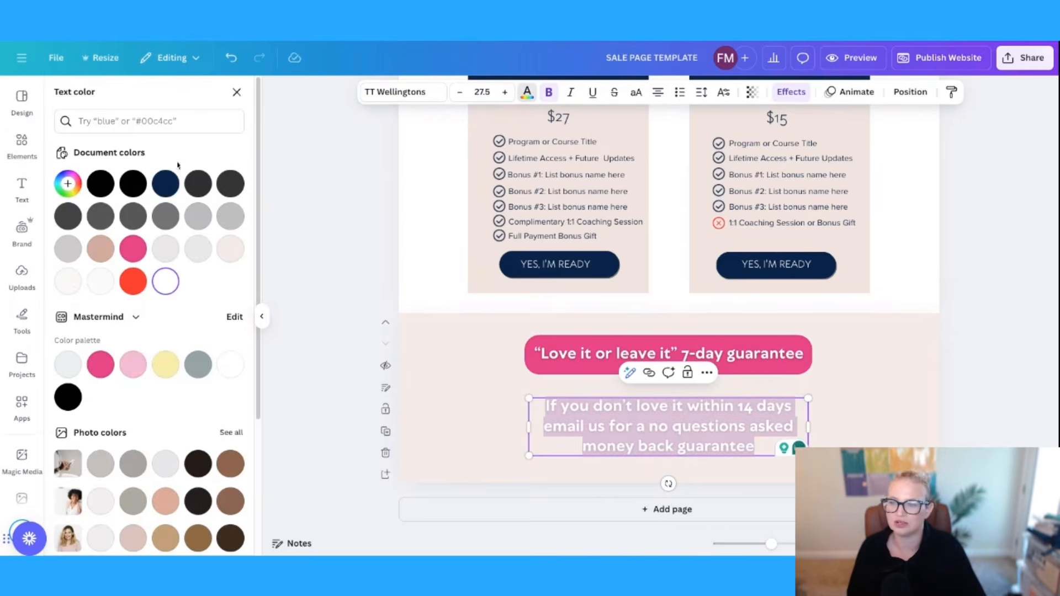
left_click(230, 184)
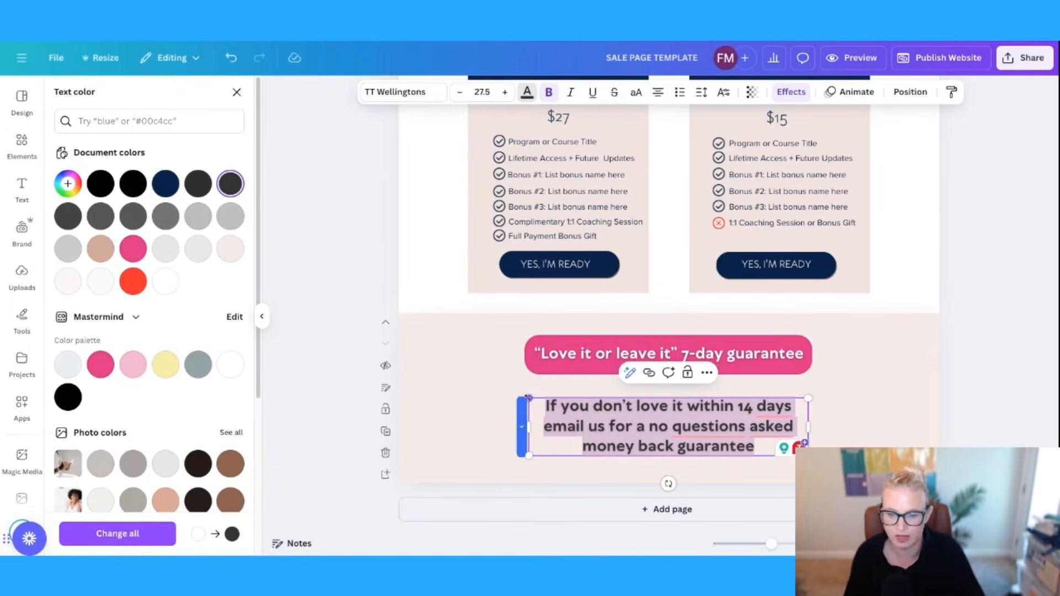
left_click_drag(528, 396, 495, 390)
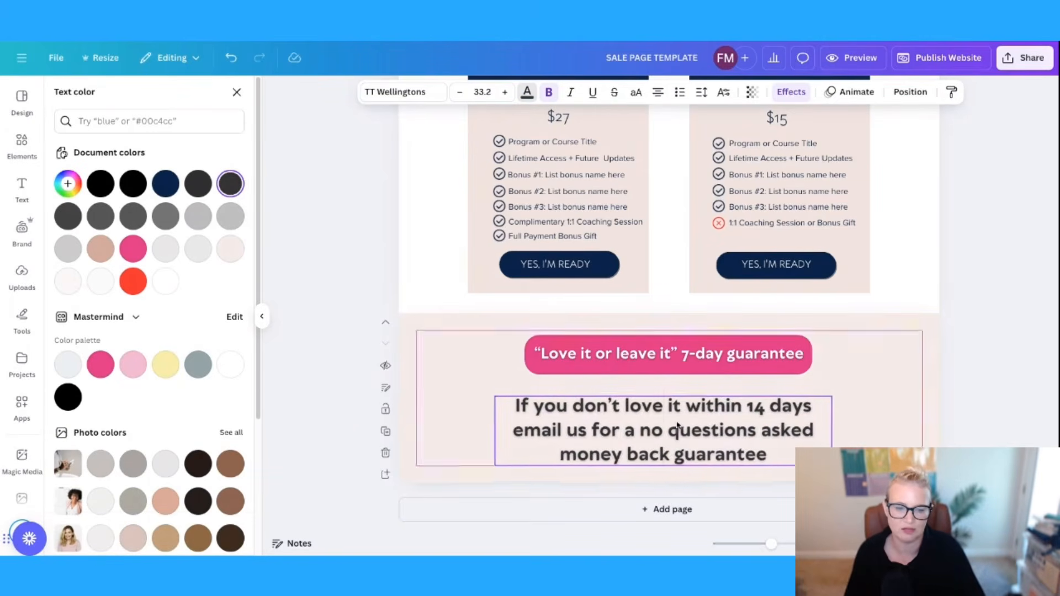
Step: Move the guarantee page up so it sits directly below the student testimonials
left_click(378, 326)
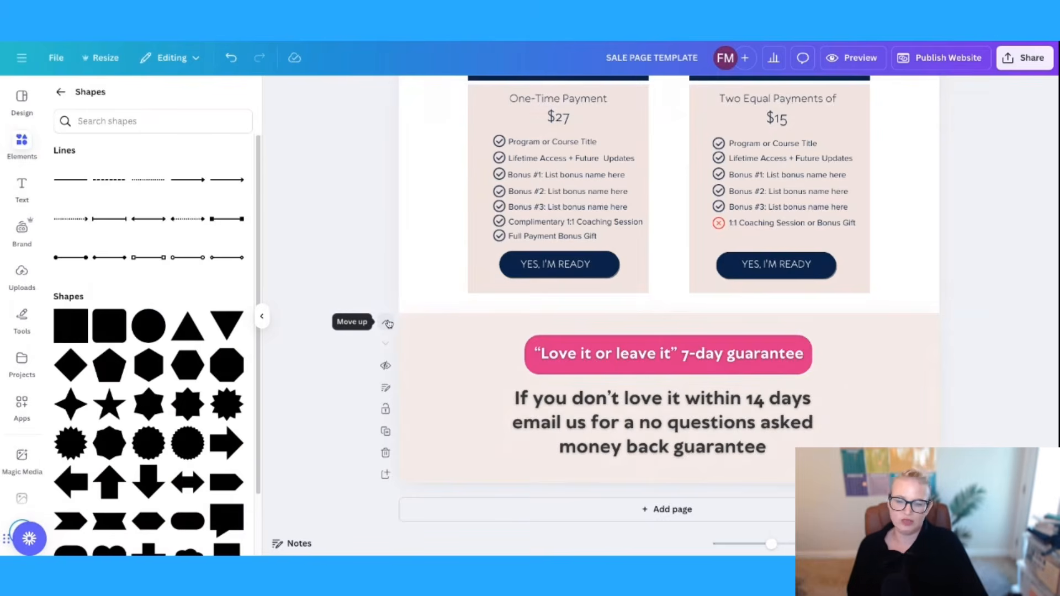
left_click(388, 324)
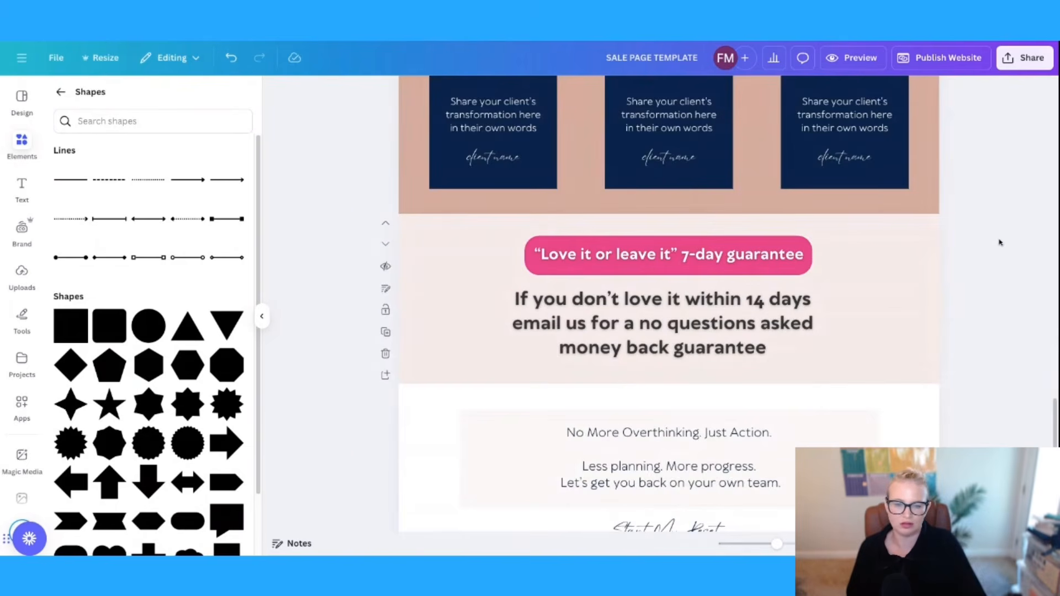
Step: Switch to the Sales Page OS notes and read the Guarantee Block, Offer Comparison Table and Program Timeline or Roadmap sections
left_click(204, 41)
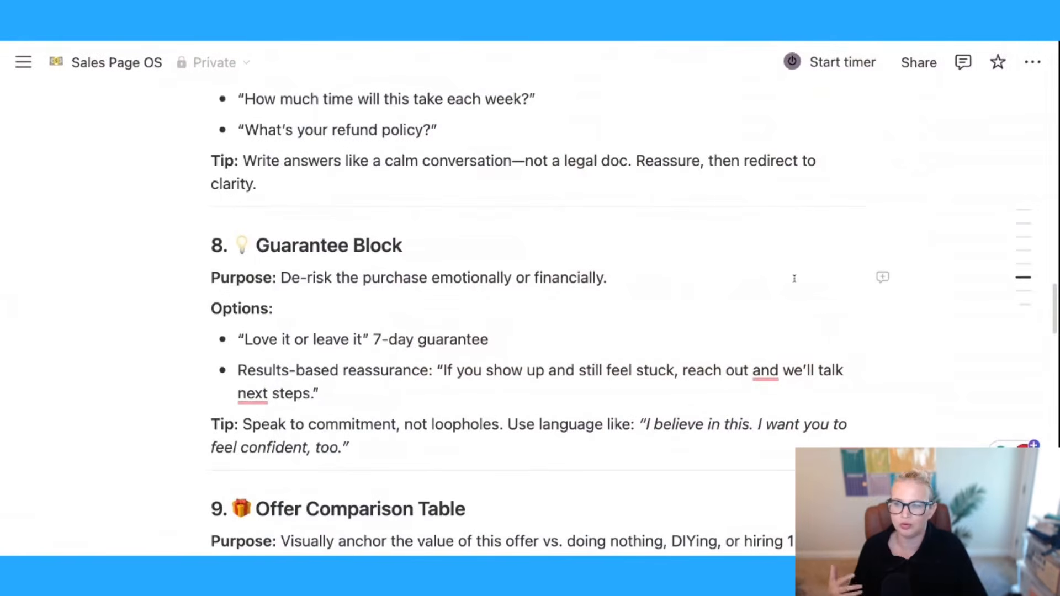
scroll(795, 278, "down", 5)
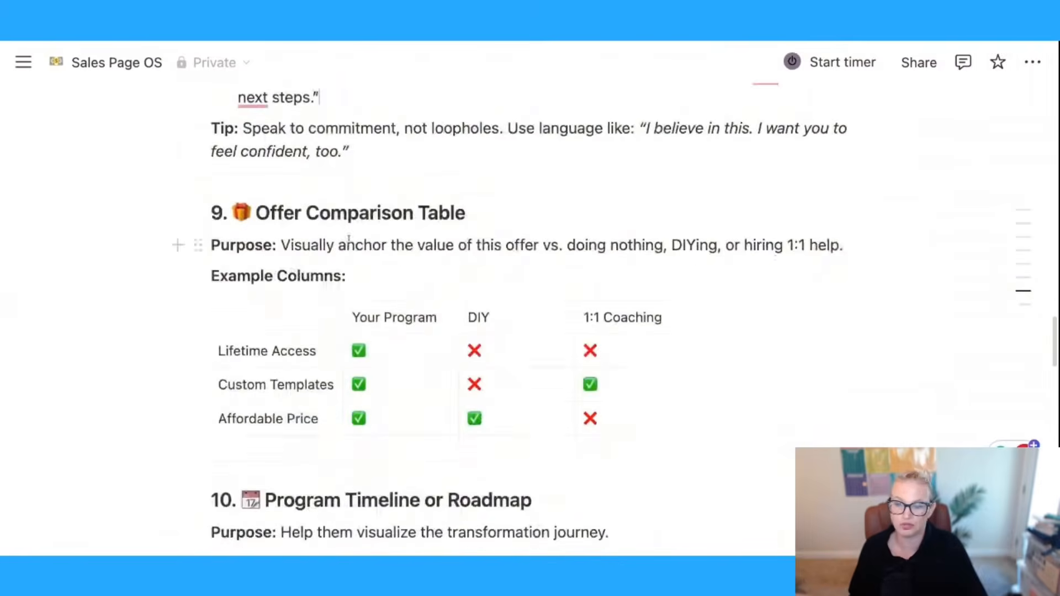
scroll(830, 257, "down", 6)
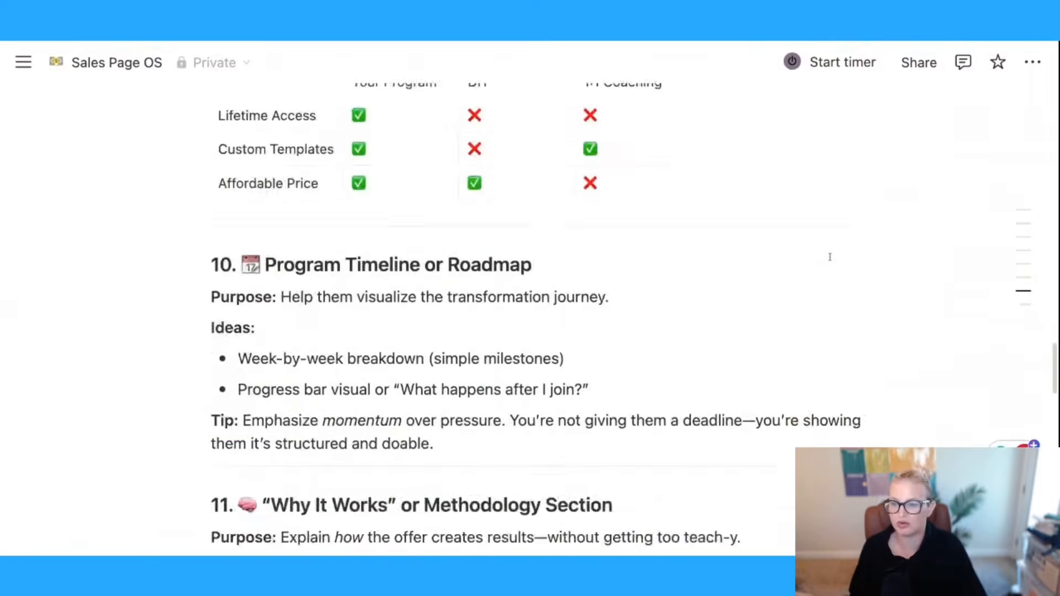
scroll(538, 326, "down", 1)
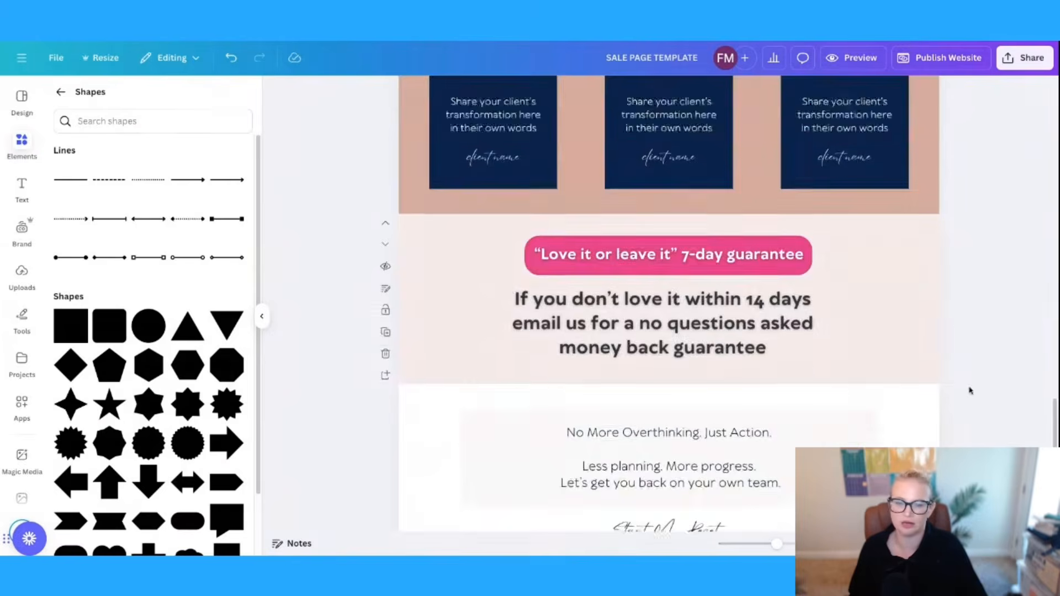
scroll(977, 392, "down", 6)
left_click(679, 511)
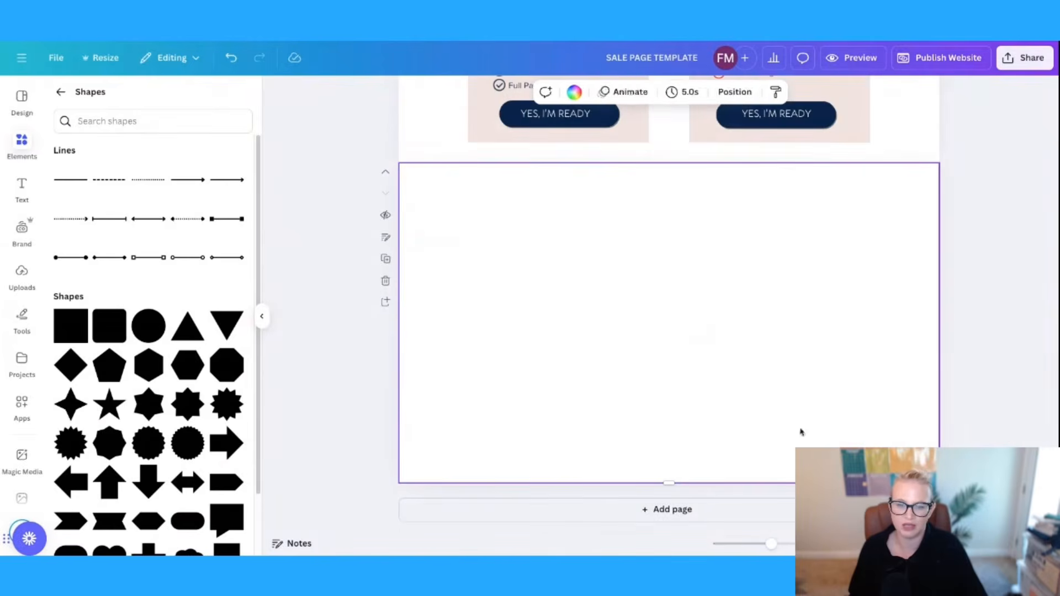
left_click(386, 172)
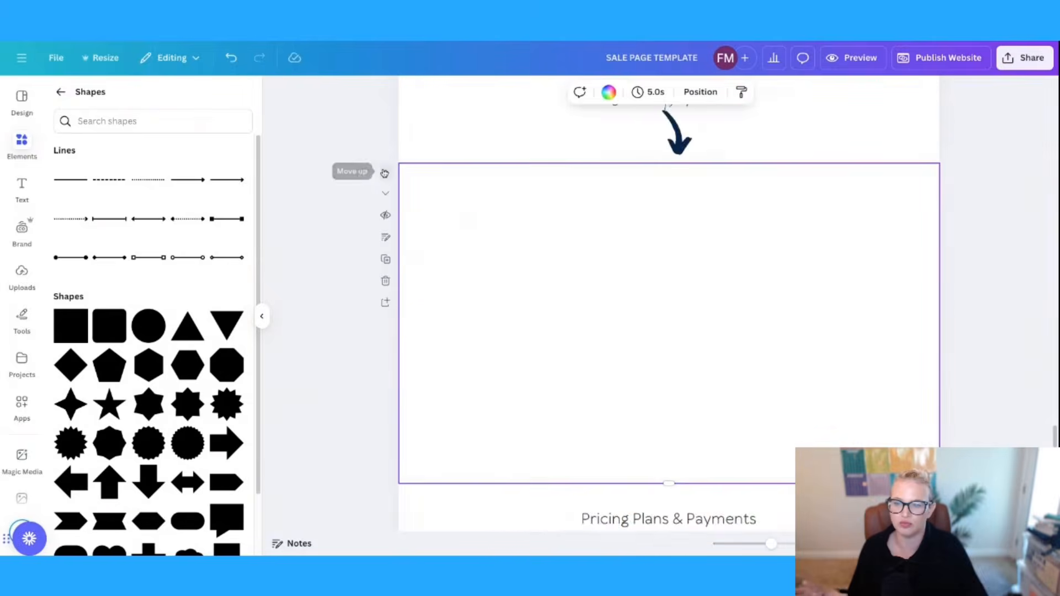
left_click(385, 172)
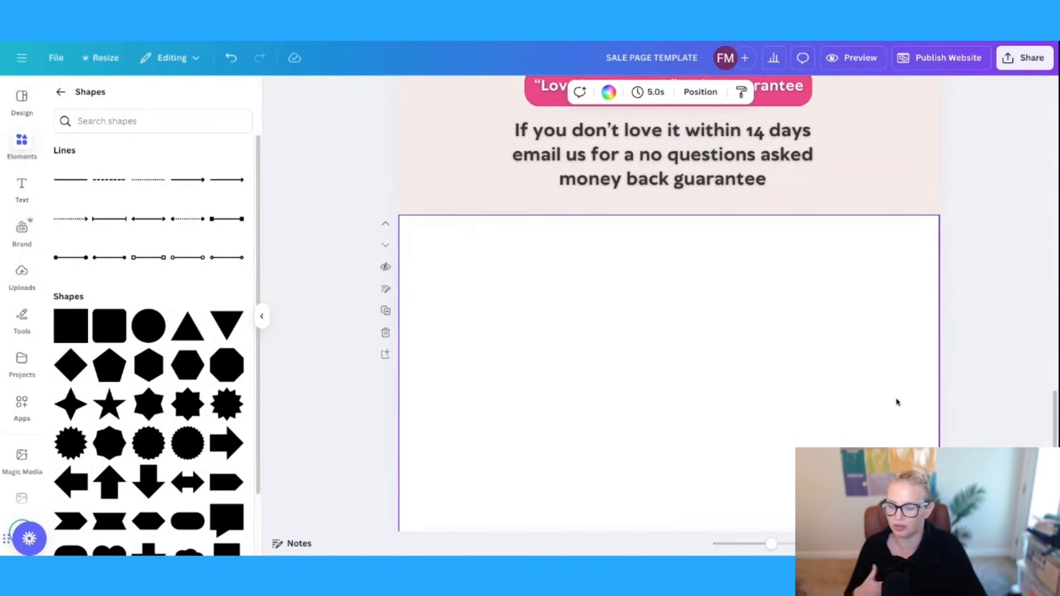
left_click(386, 334)
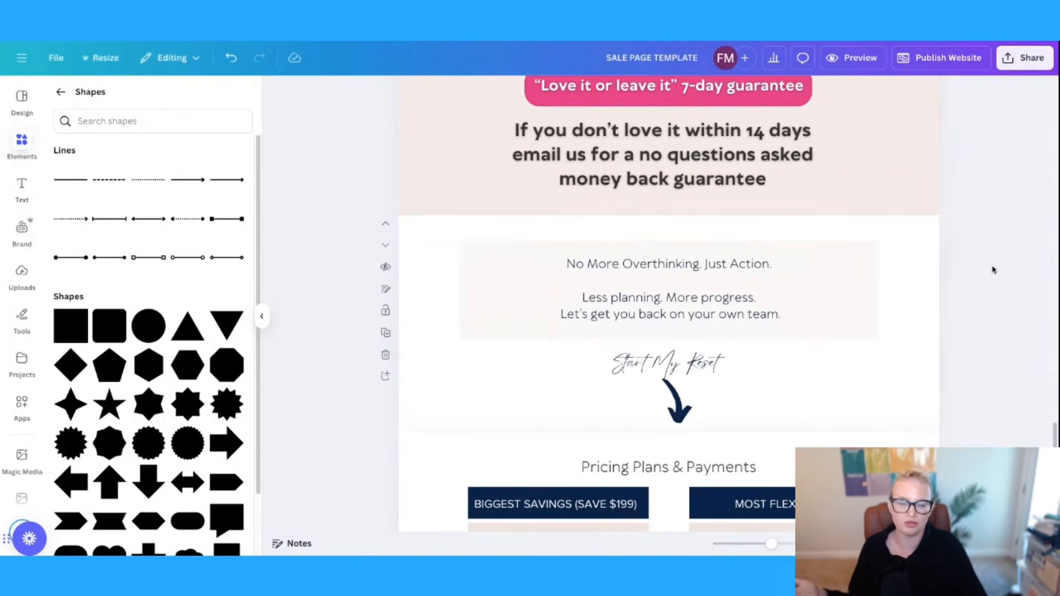
Step: In Canva, delete the guarantee page between the student testimonials and the call-to-action section
scroll(1022, 209, "up", 3)
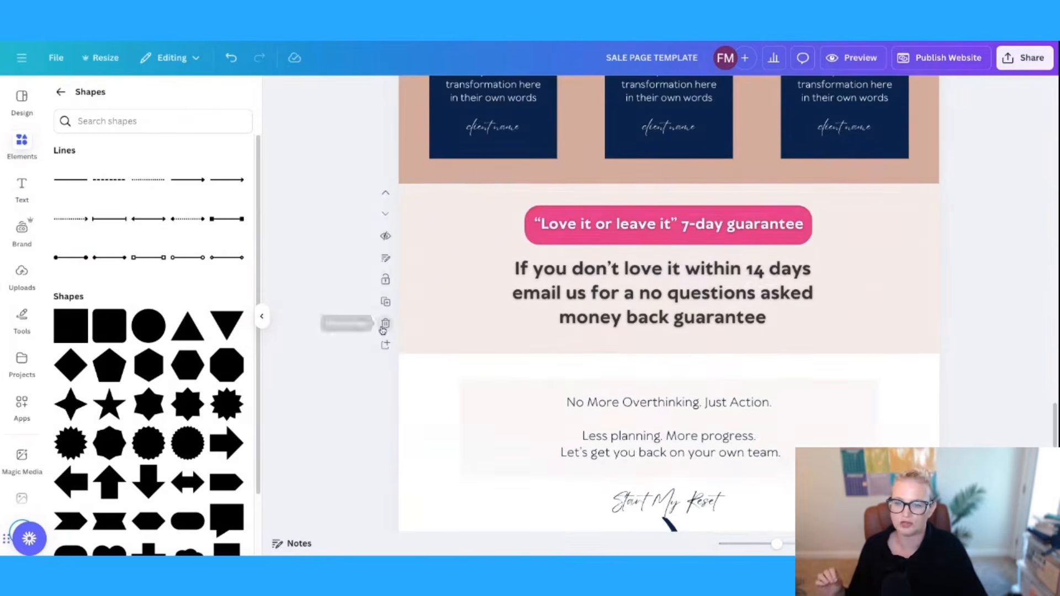
left_click(383, 326)
scroll(994, 235, "up", 4)
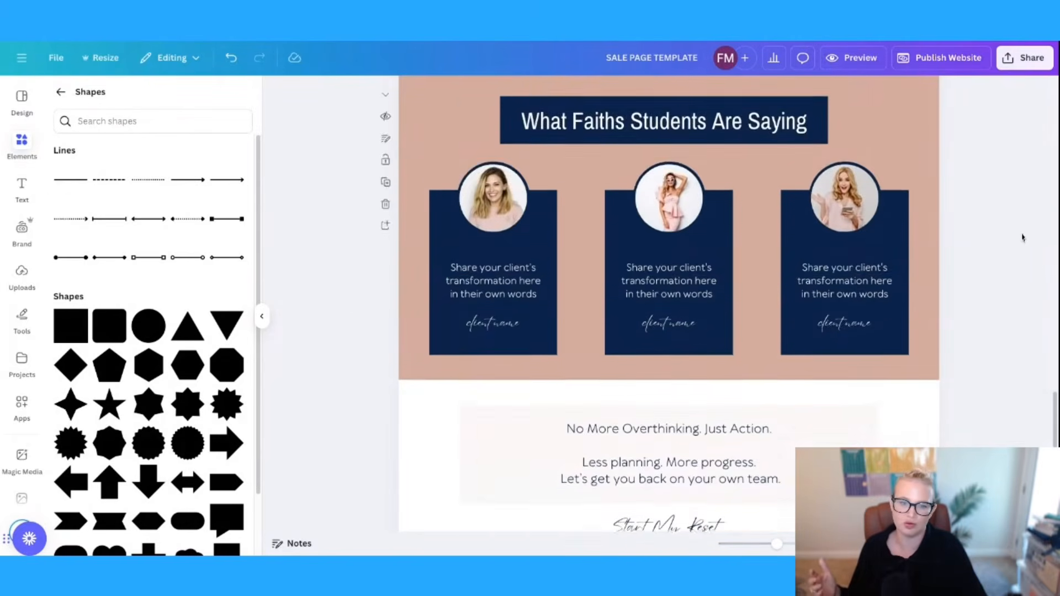
scroll(1022, 238, "up", 5)
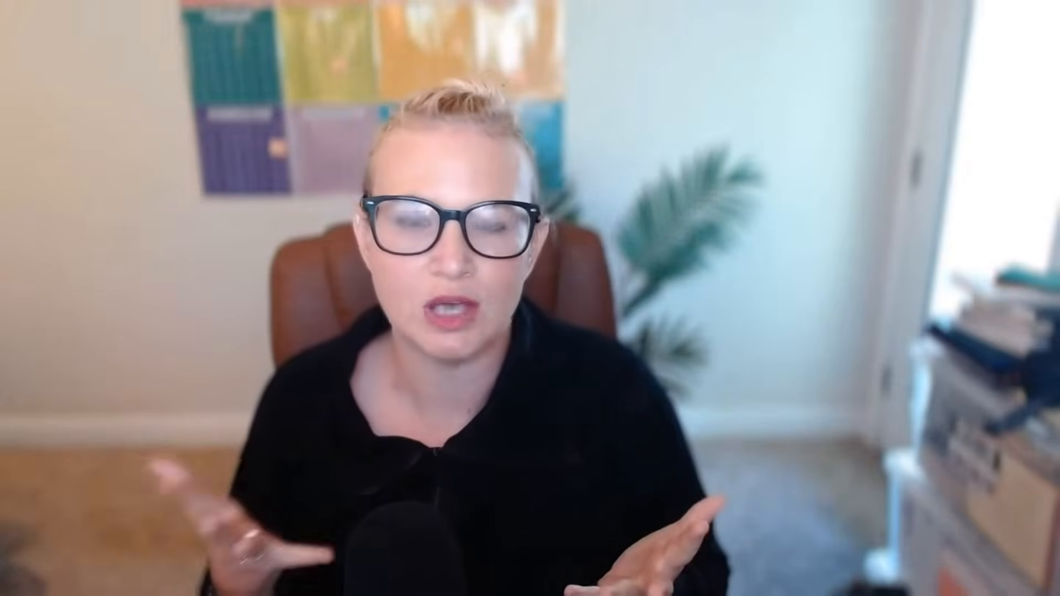